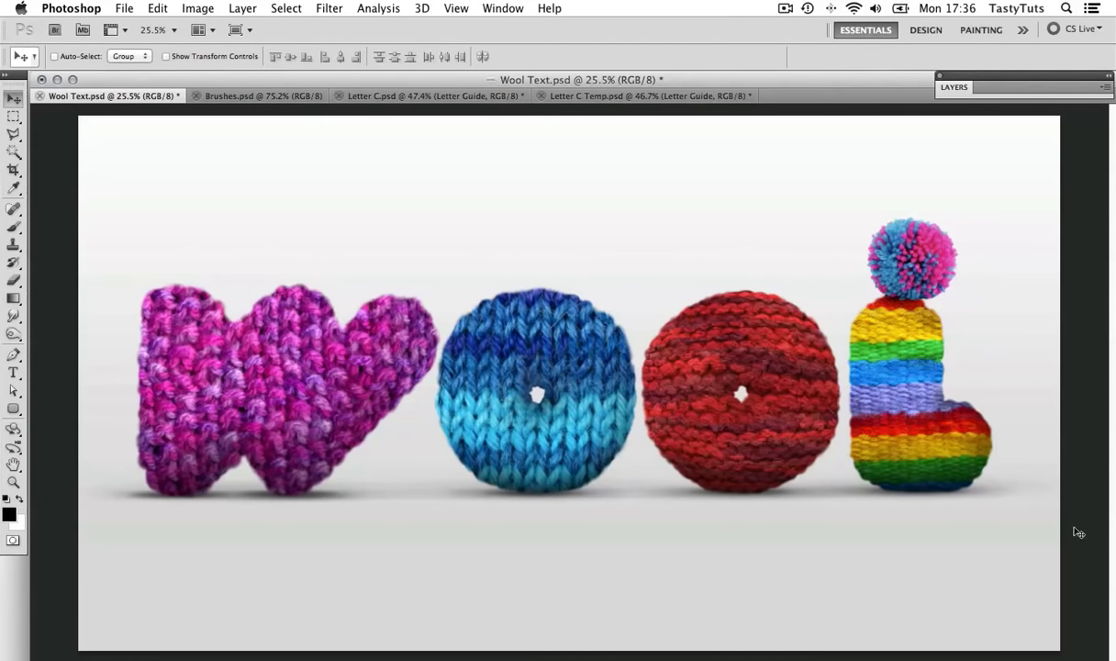
Zoom into the heart-shaped W's wool texture, zoom back out, and glance at the Brushes document
key(z)
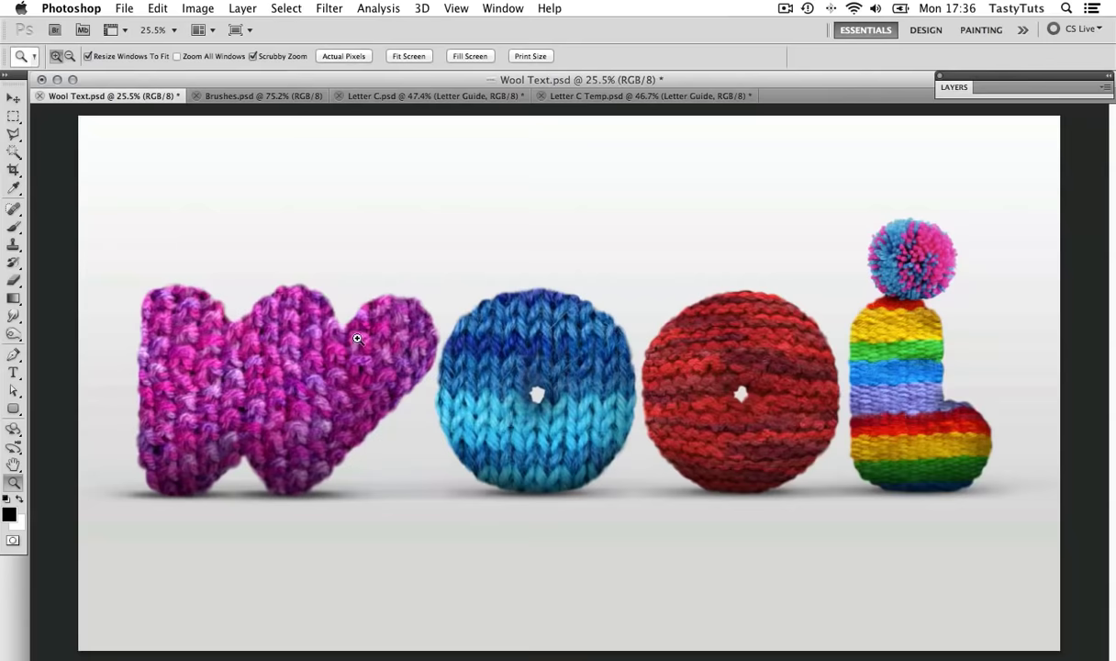
drag(341, 322, 449, 307)
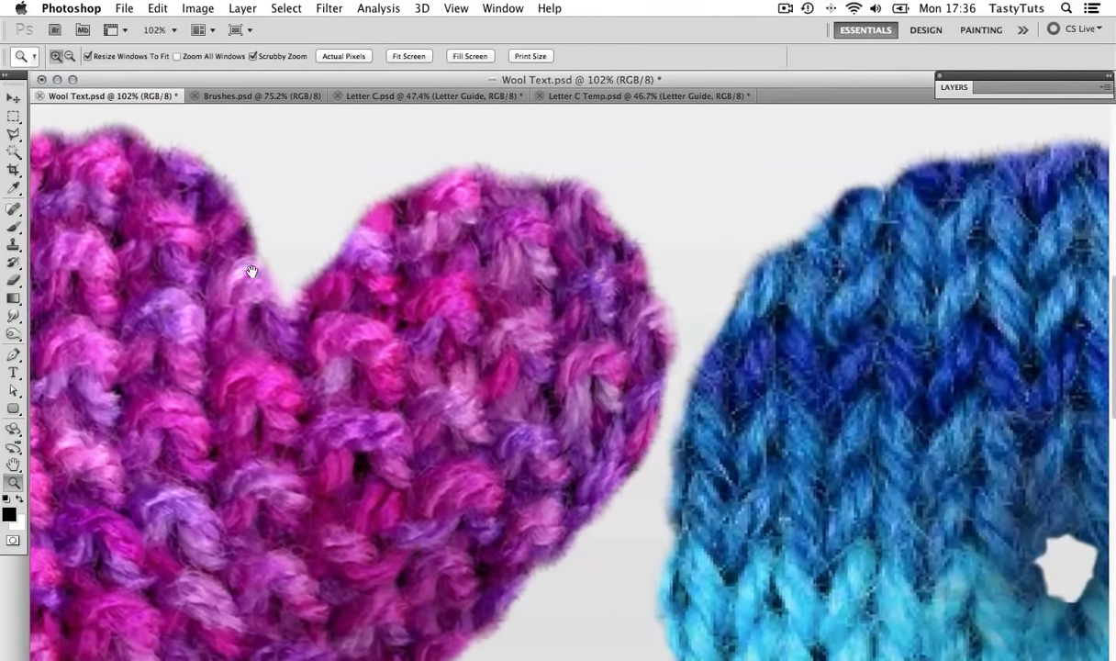
drag(240, 259, 600, 277)
drag(271, 259, 753, 348)
drag(955, 225, 646, 317)
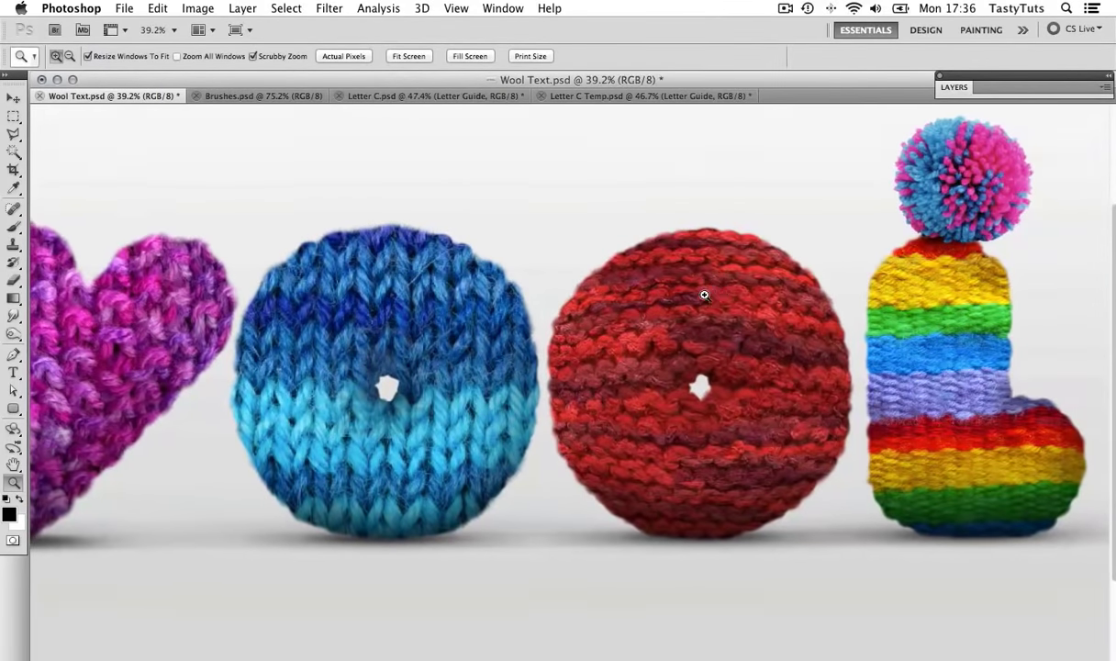
drag(679, 280, 678, 304)
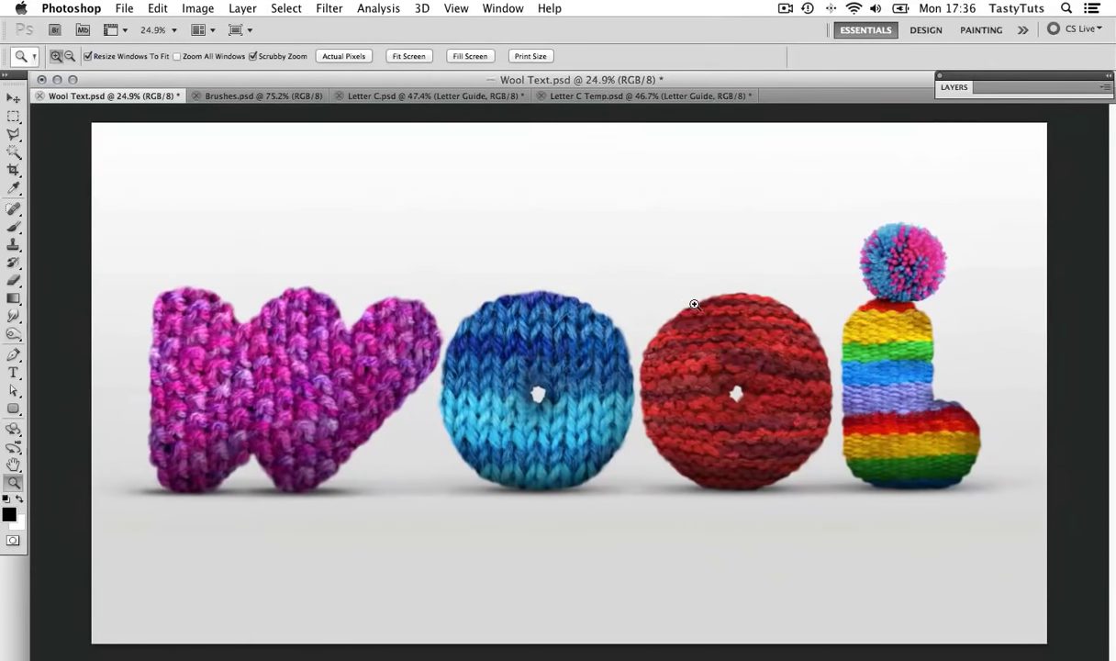
key(v)
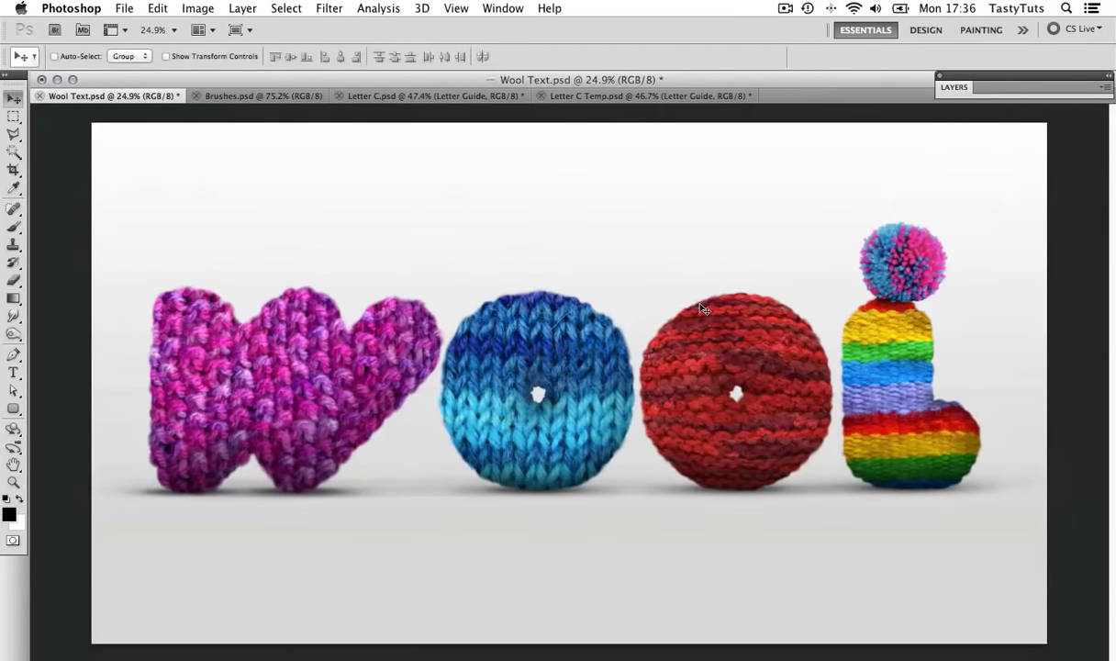
click(246, 95)
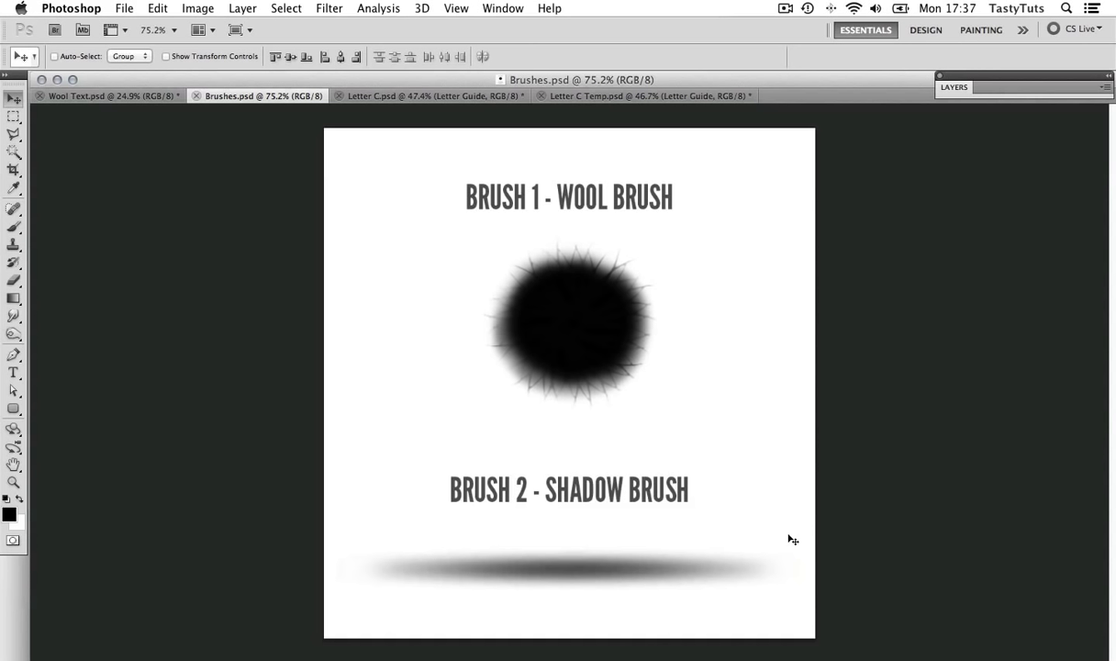
click(143, 97)
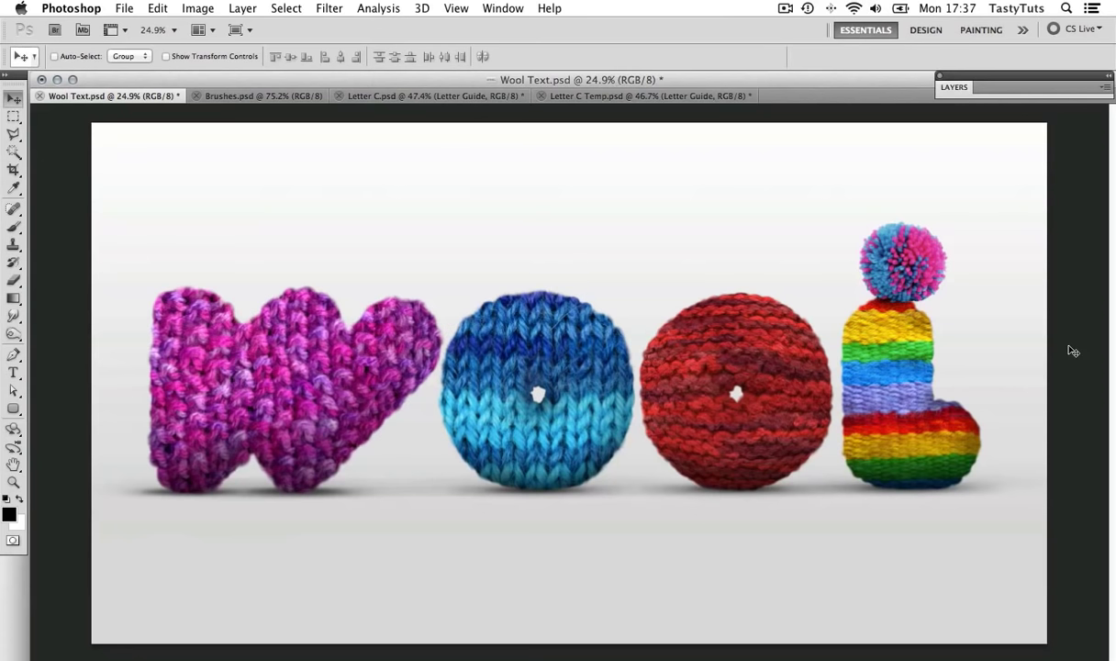
Expand the Letters group and toggle the W, blue o, red o and rainbow L letters off and on
click(954, 88)
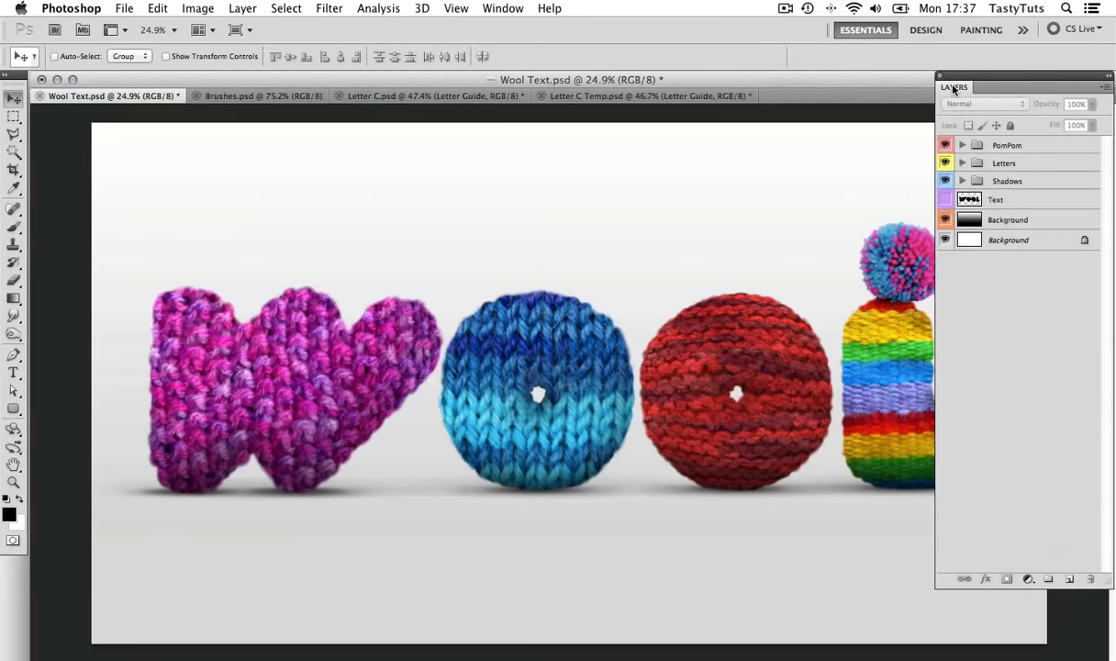
click(961, 164)
click(945, 181)
click(945, 181)
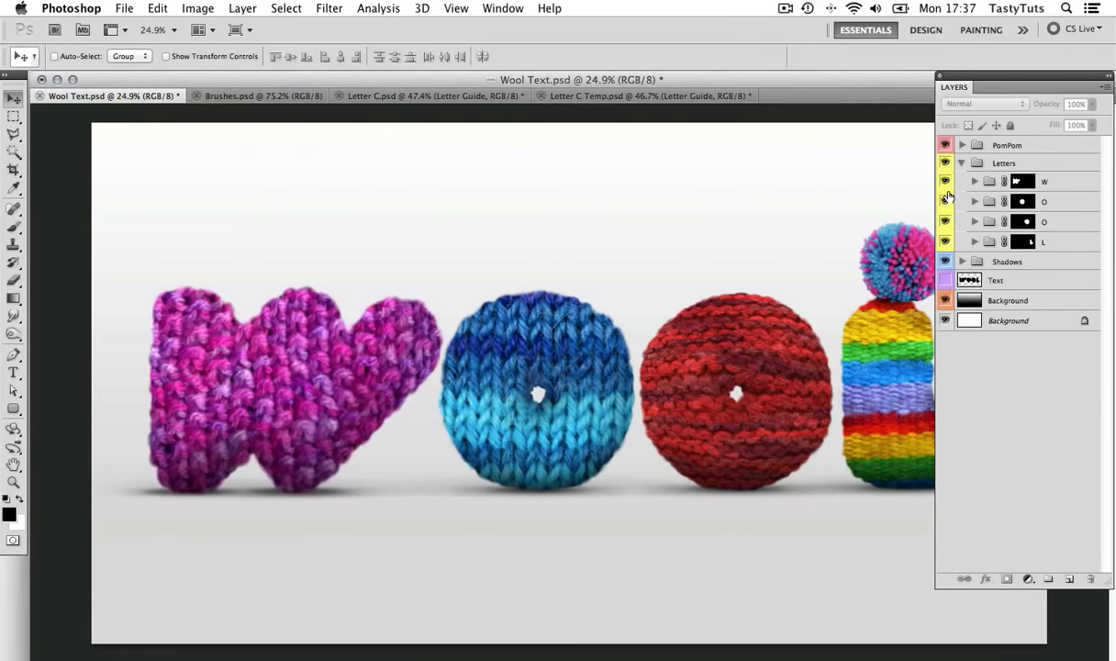
click(946, 201)
click(946, 201)
click(946, 221)
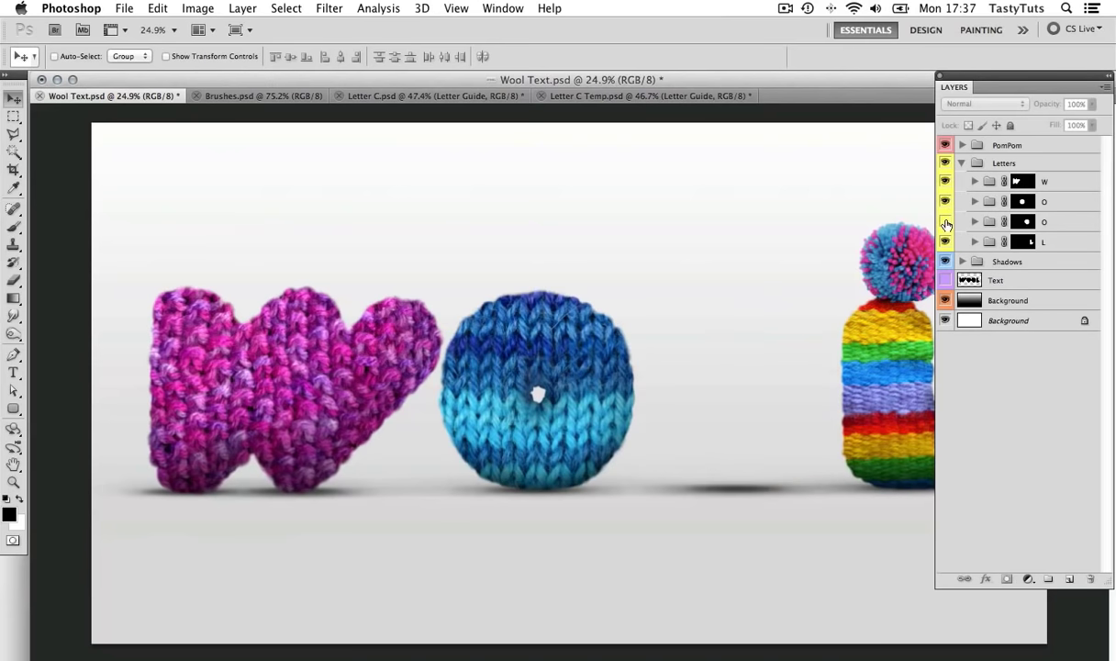
click(946, 221)
click(946, 241)
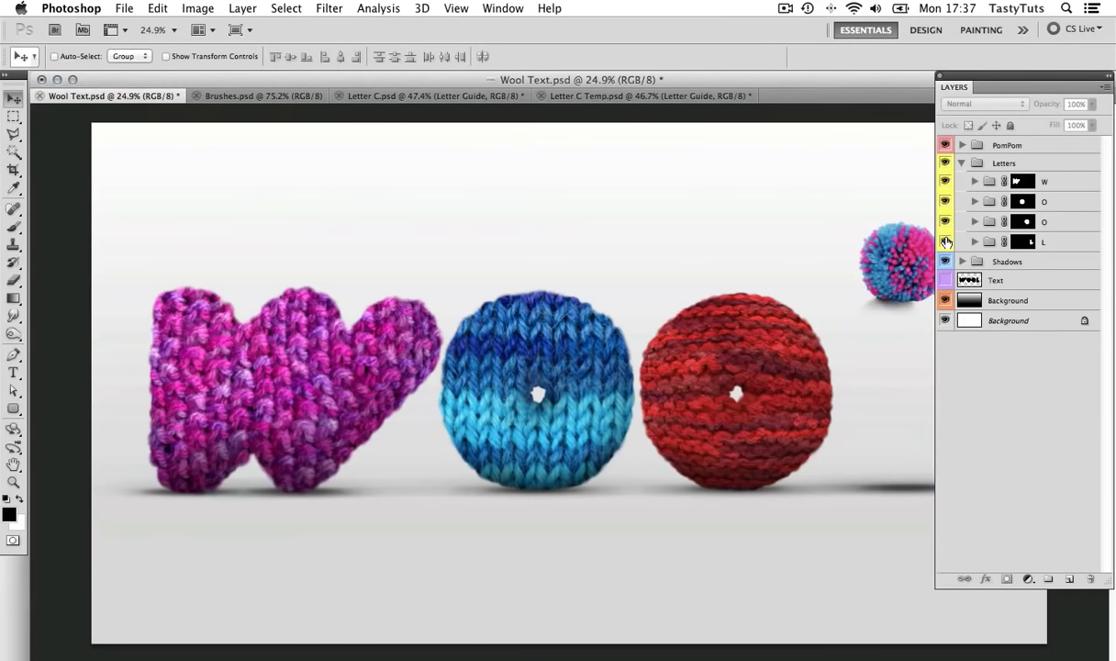
click(946, 241)
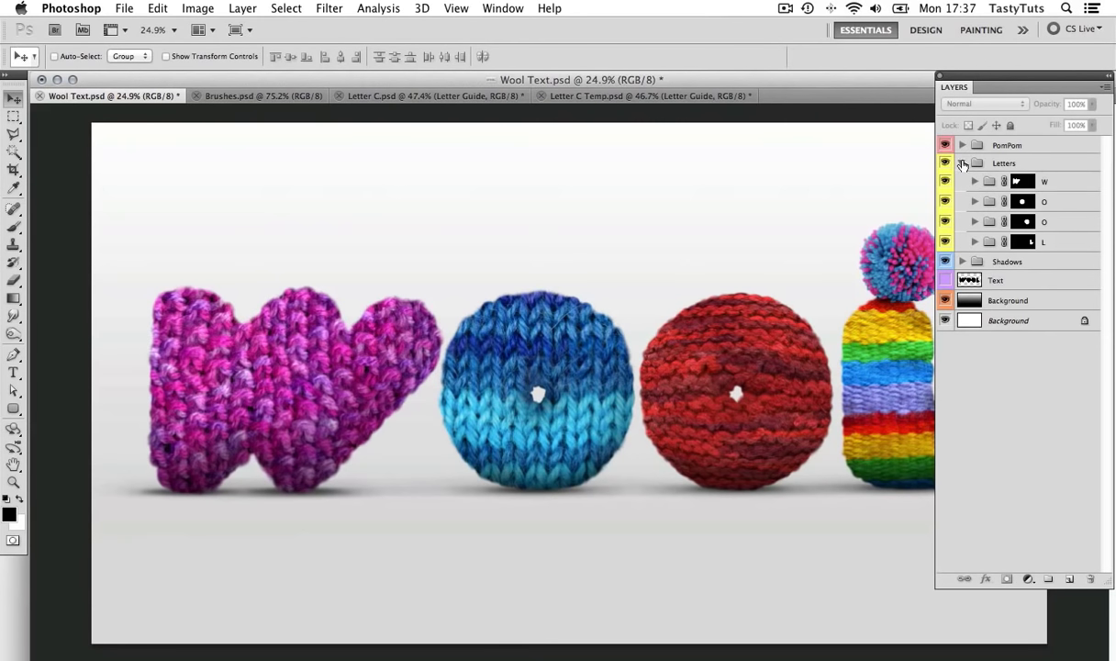
click(962, 164)
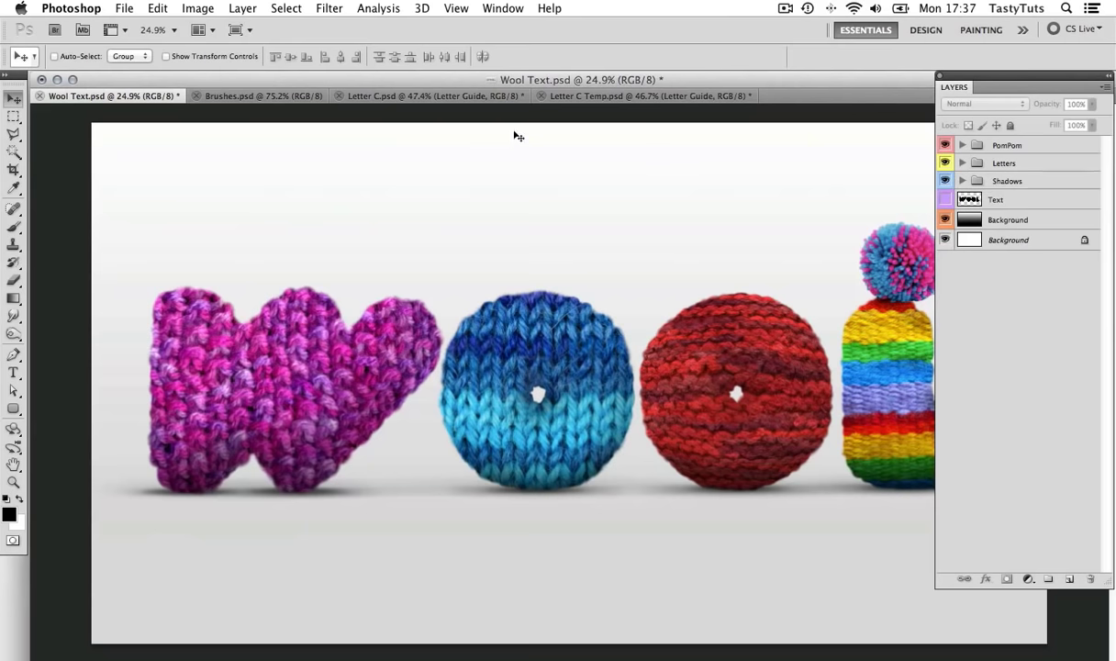
Switch to Letter C.psd, then select, toggle and expand the Letter C group
click(432, 97)
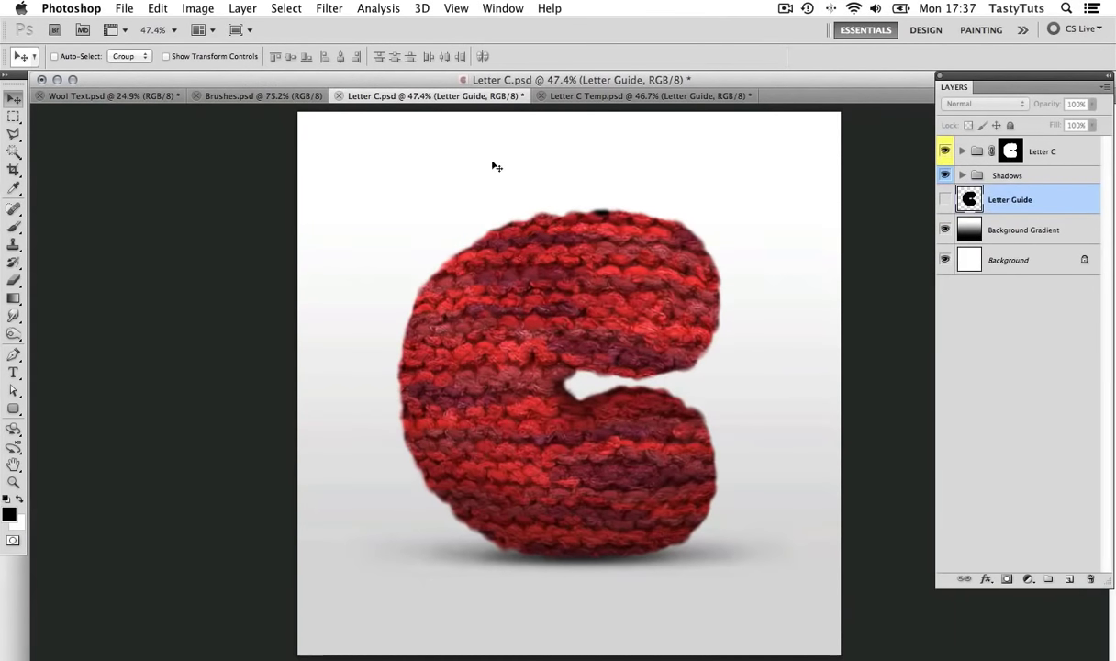
click(979, 310)
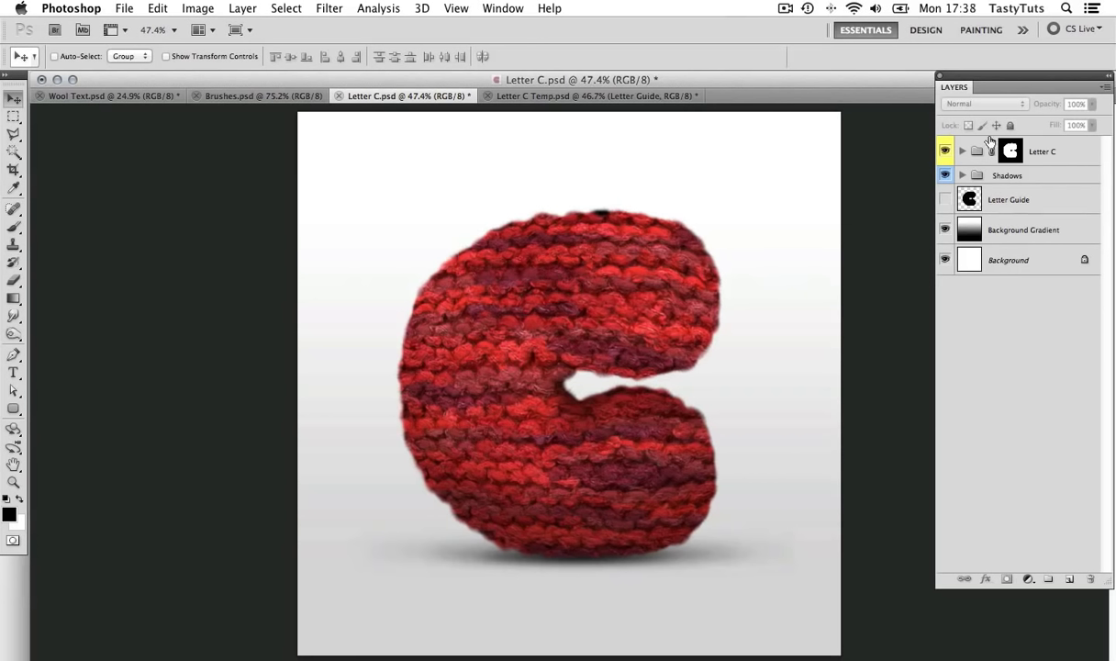
click(1046, 153)
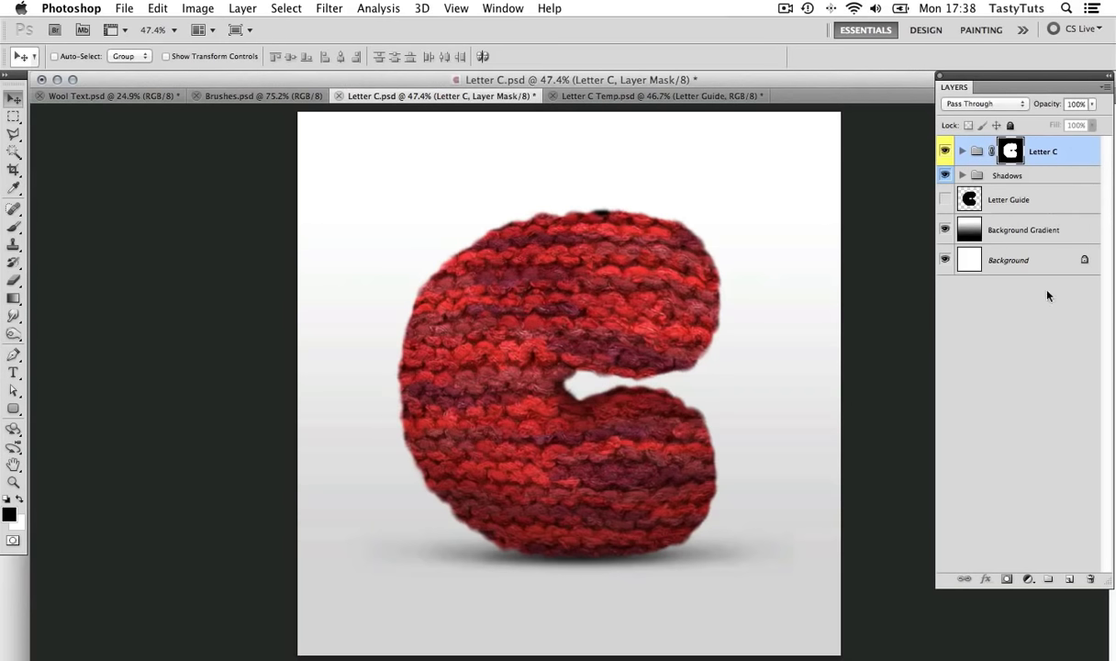
click(946, 151)
click(946, 152)
click(962, 151)
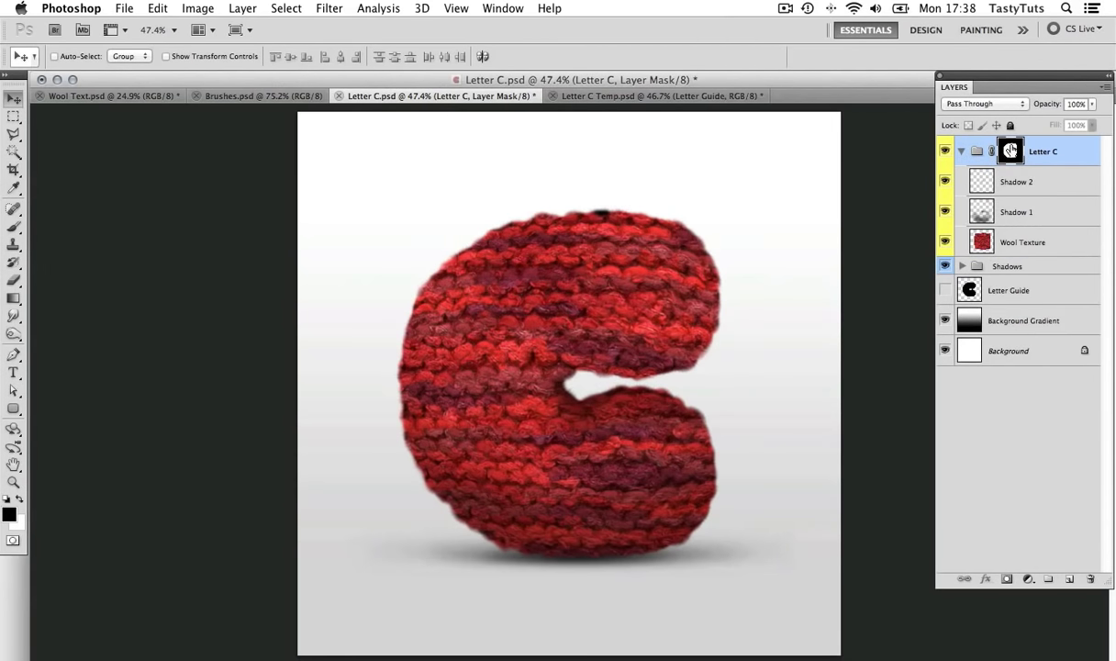
Inspect the Wool Texture, Shadow 1, Shadow 2 layers and group mask, toggling both shadows off and on
click(1024, 244)
click(973, 212)
click(979, 182)
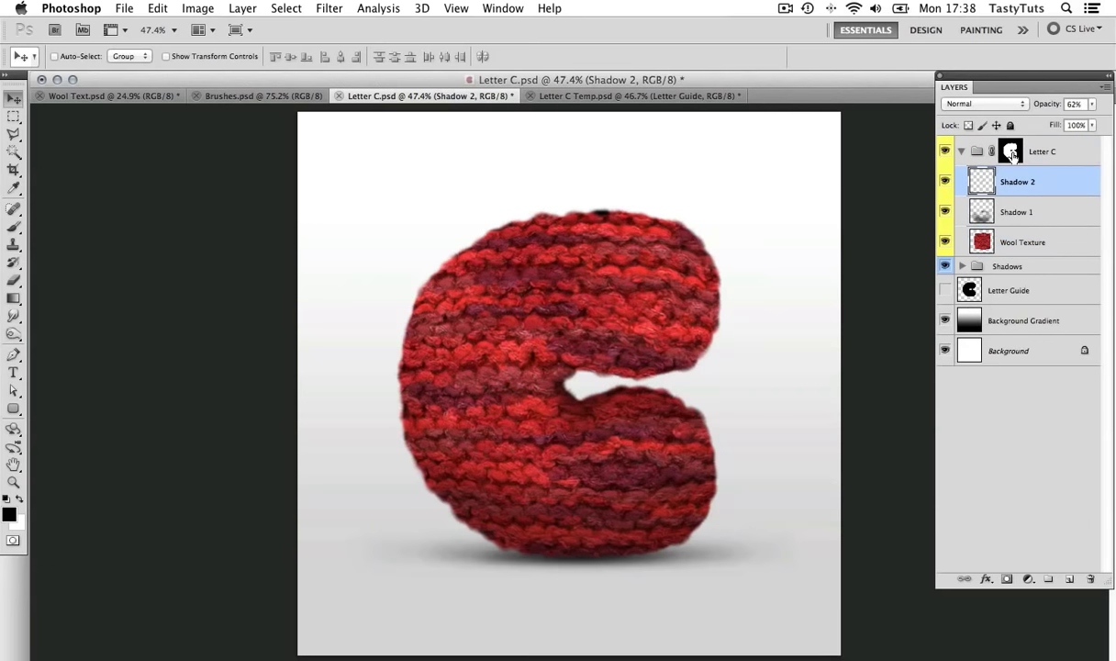
click(1012, 153)
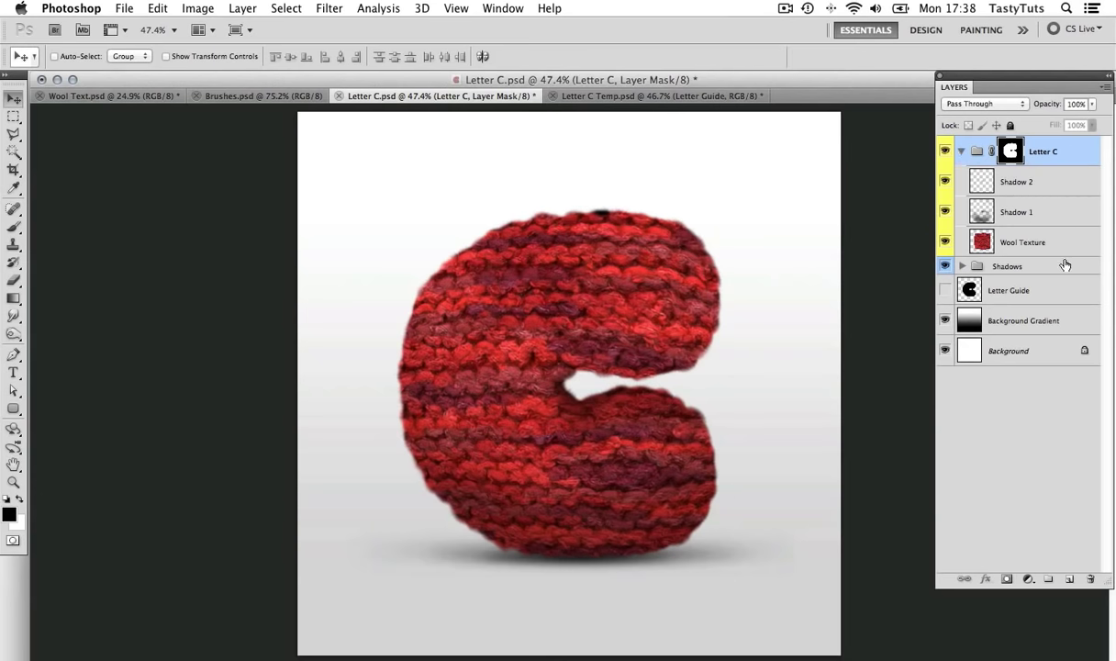
click(947, 214)
click(945, 182)
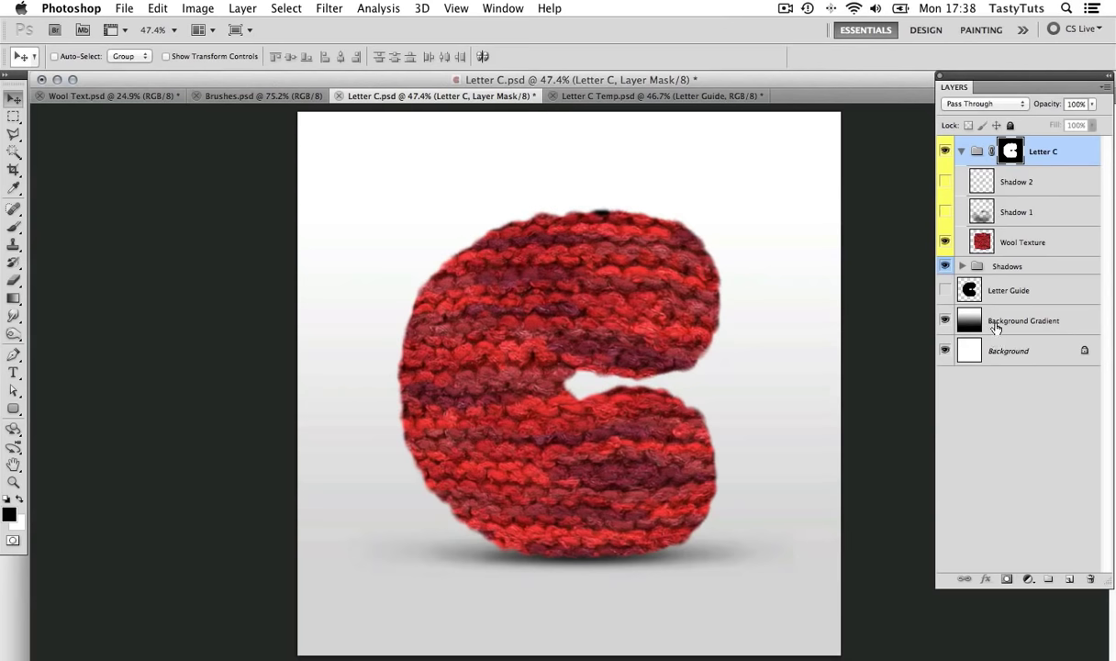
click(947, 214)
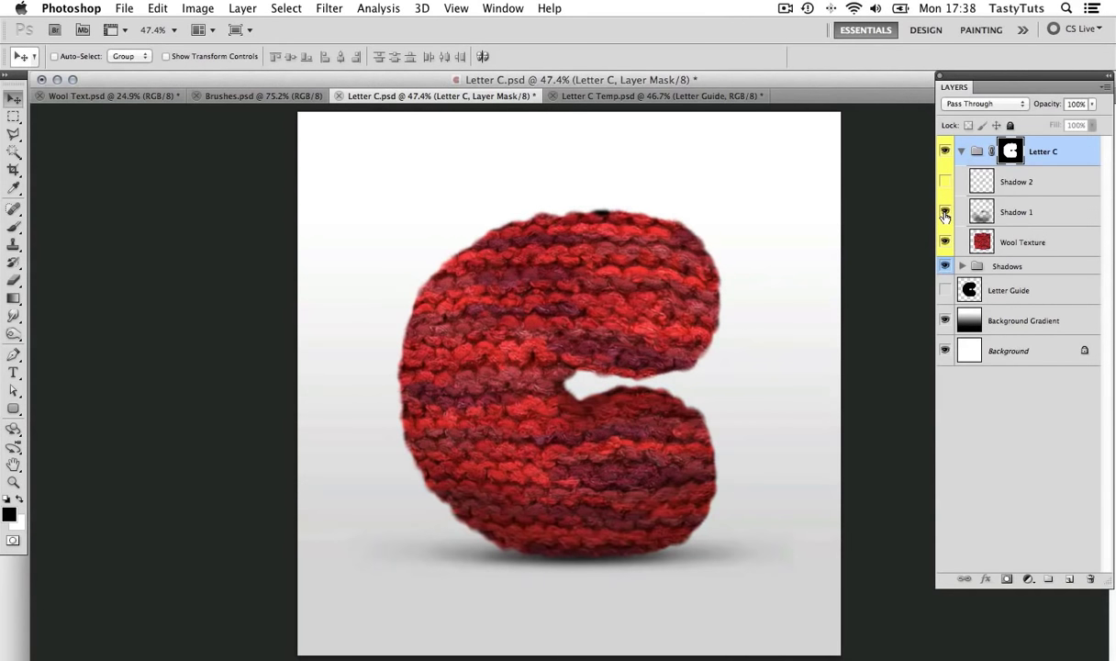
click(946, 182)
Switch to Letter C Temp.psd and toggle the black C Letter Guide layer off and on
click(615, 97)
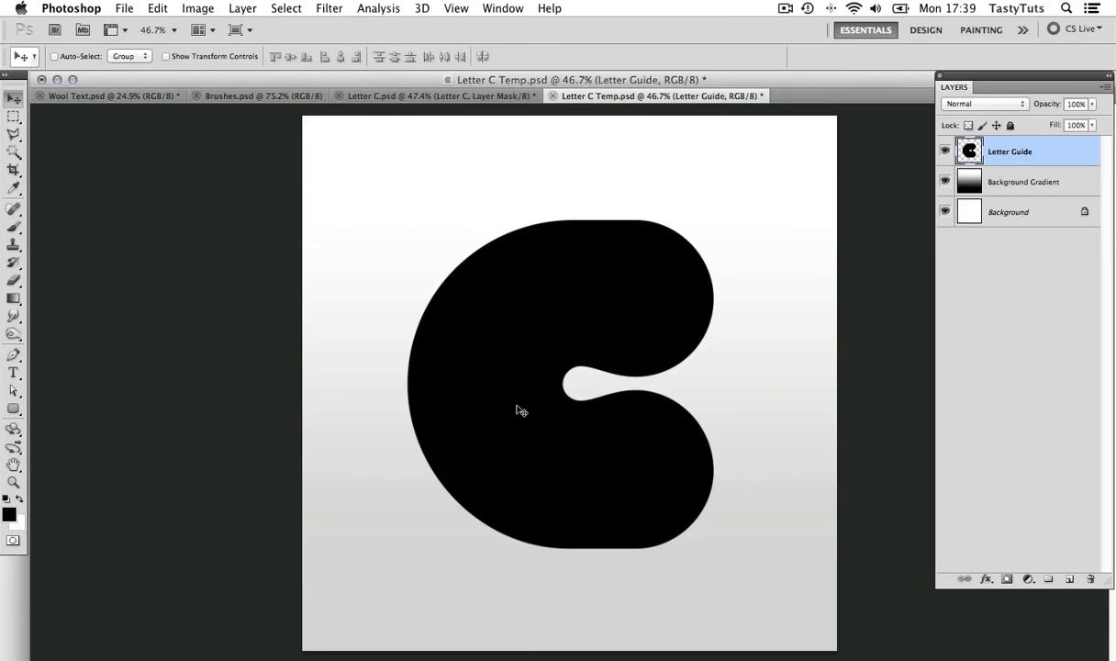
click(946, 150)
click(946, 150)
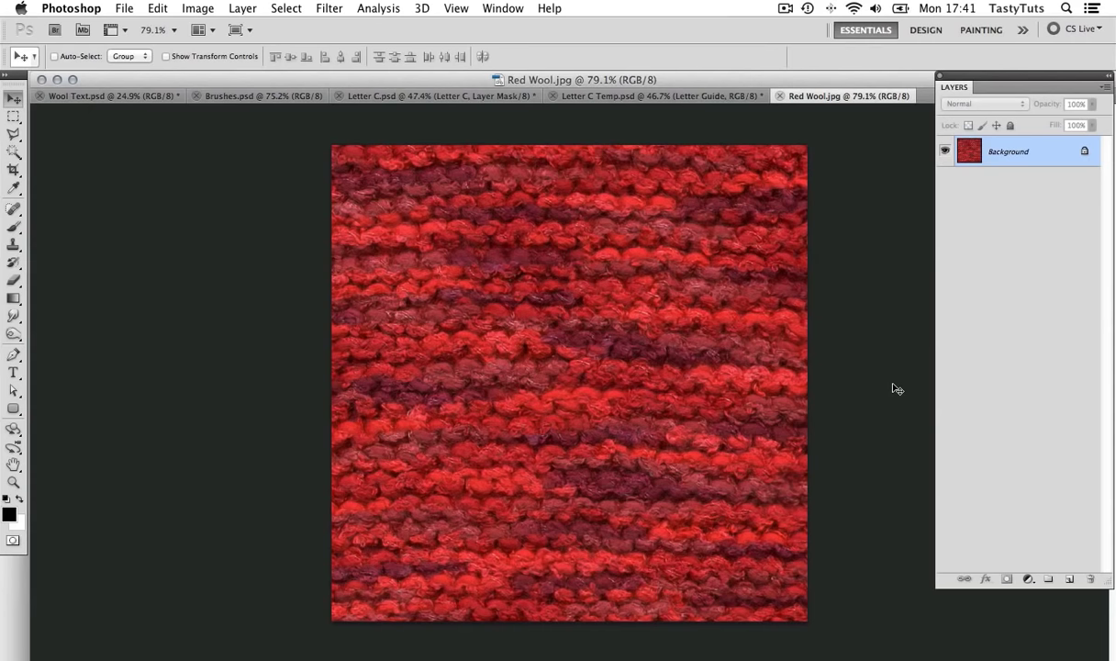
Copy all of Red Wool.jpg, close it, paste into Letter C Temp.psd and name the layer 'Wool Texture'
key(super+a)
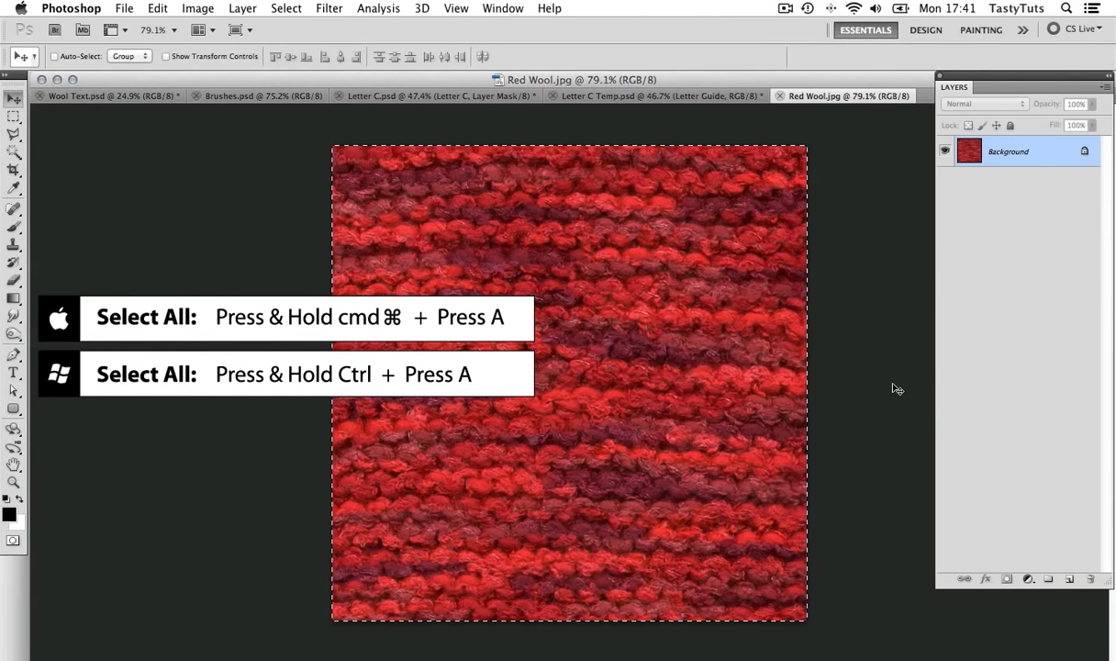
key(super+c)
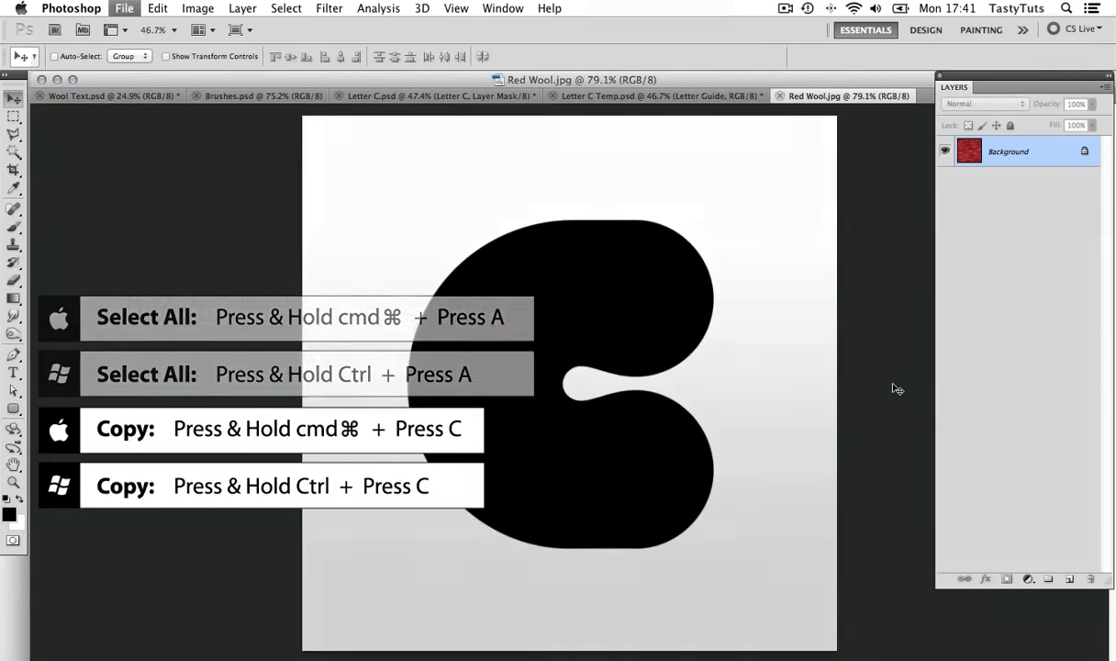
key(super+w)
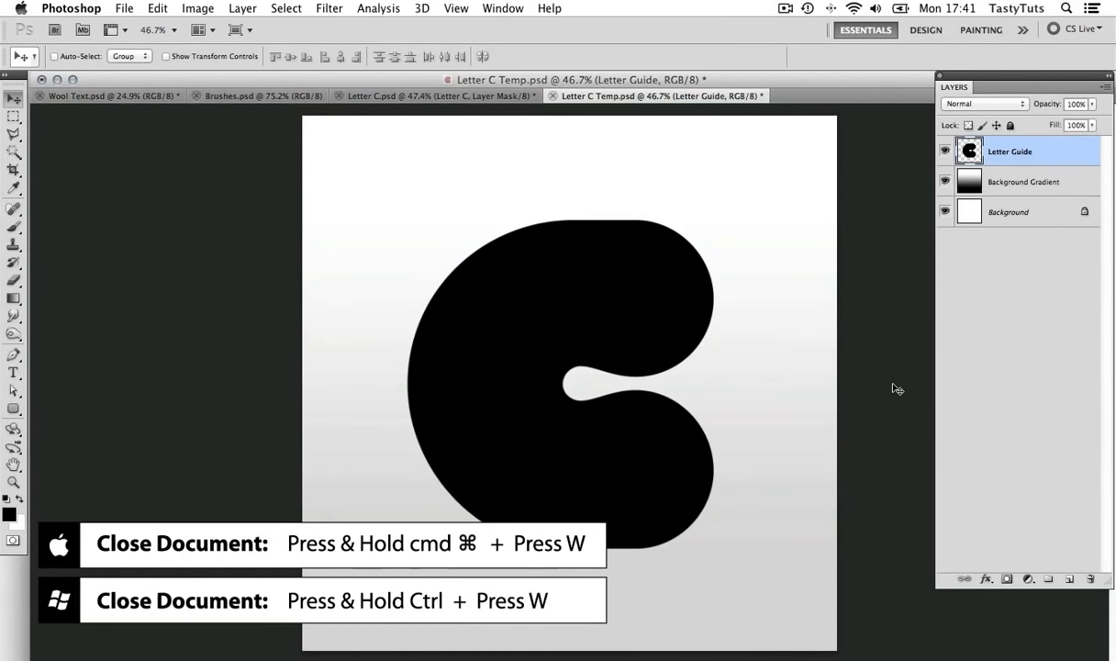
key(super+v)
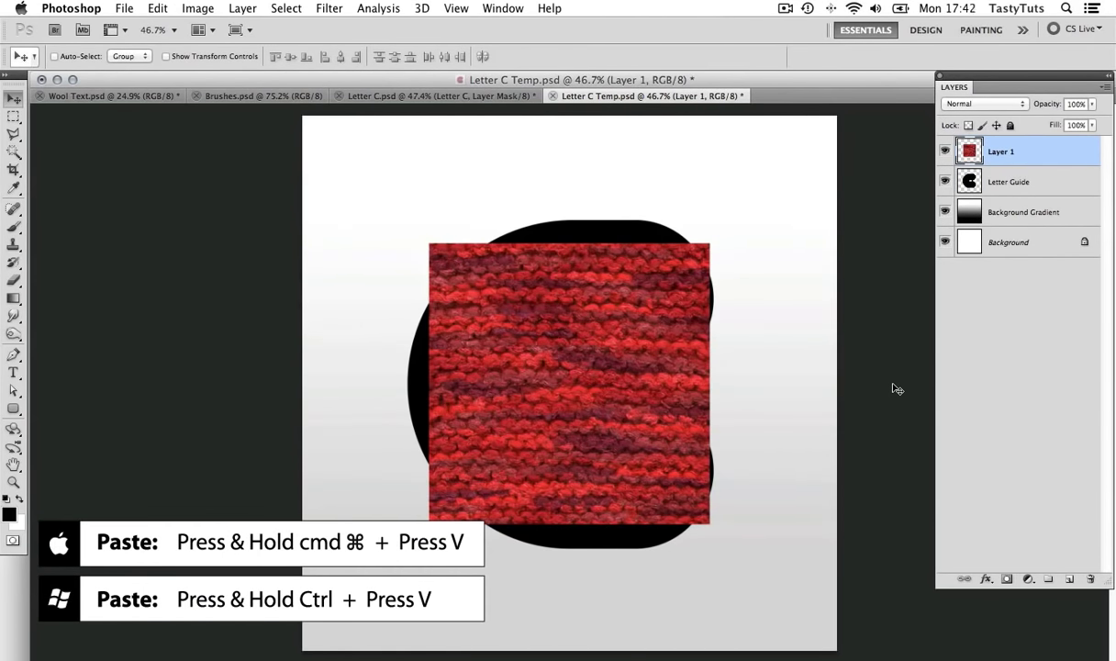
double_click(995, 149)
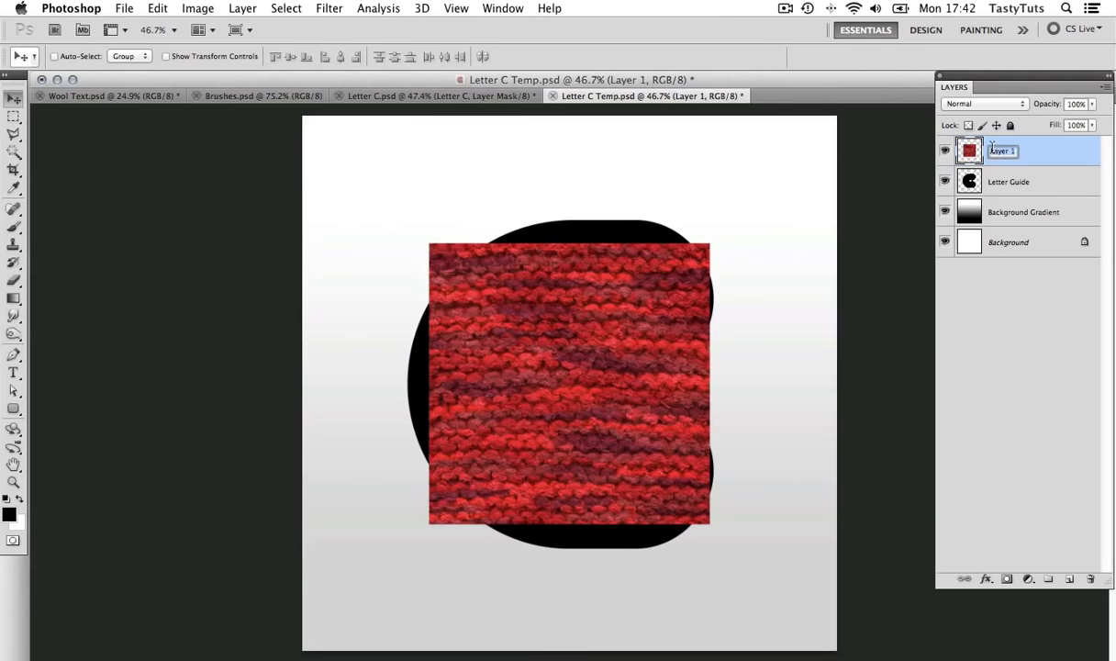
text(Wool Texture)
key(Return)
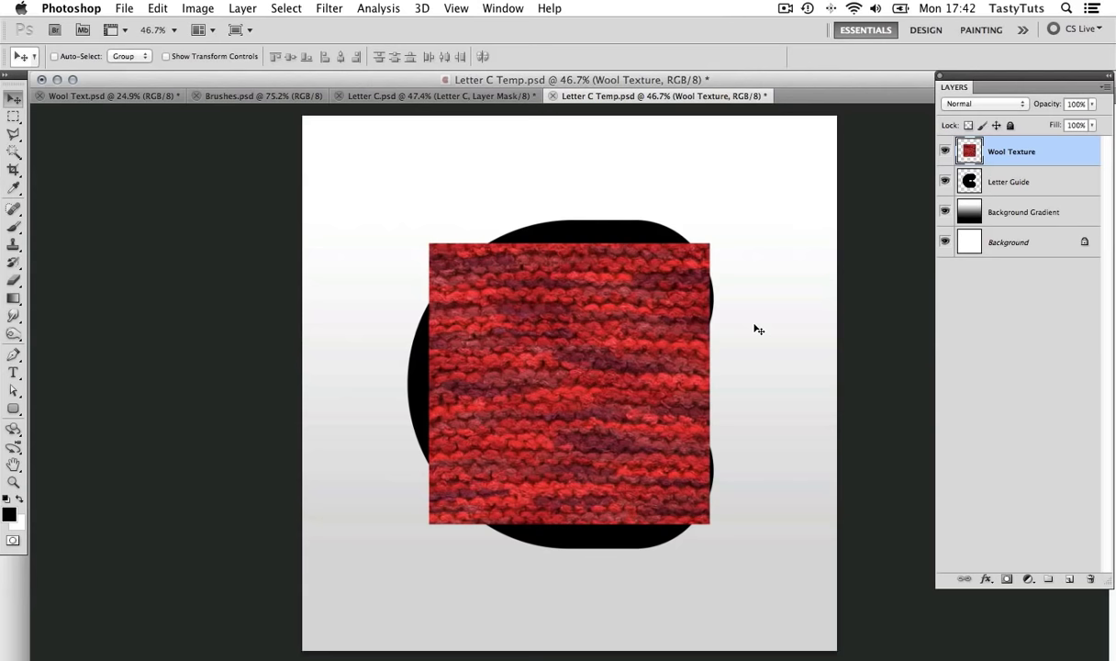
Free-transform Wool Texture to about 143% to cover the C guide, then zoom out
key(super+t)
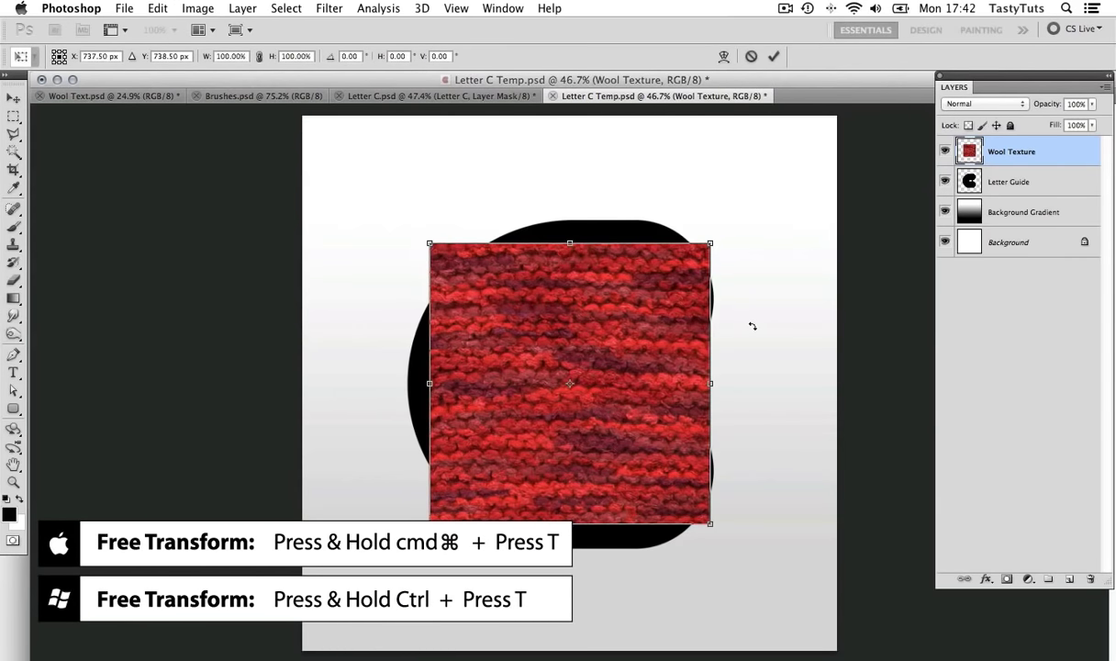
key(super+equal)
key(super+equal)
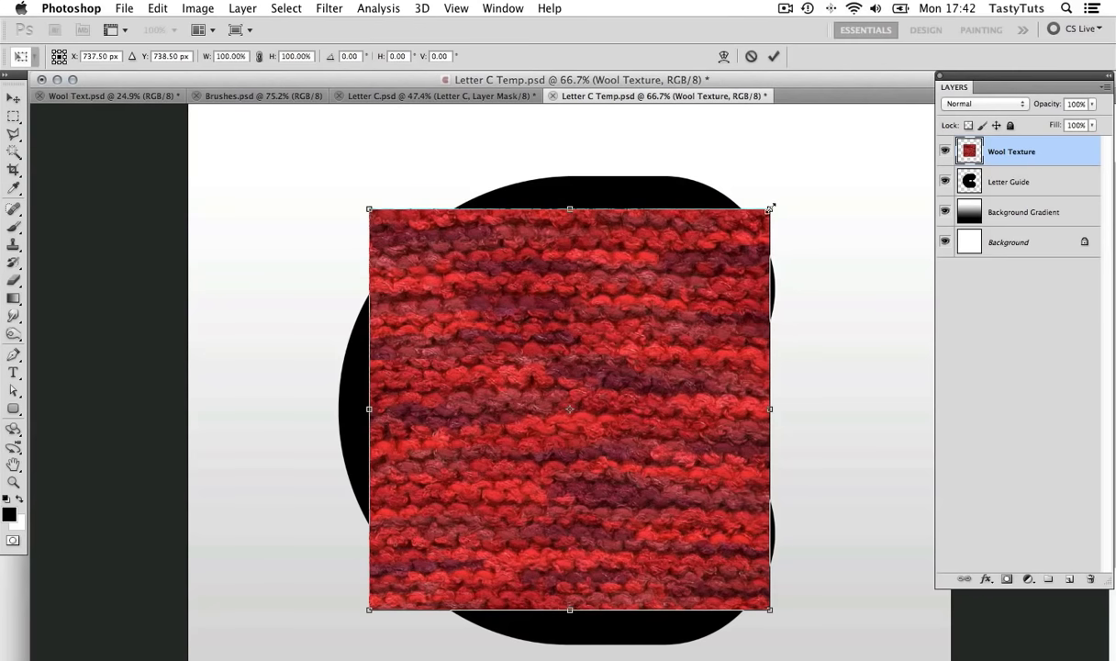
drag(772, 209, 816, 181)
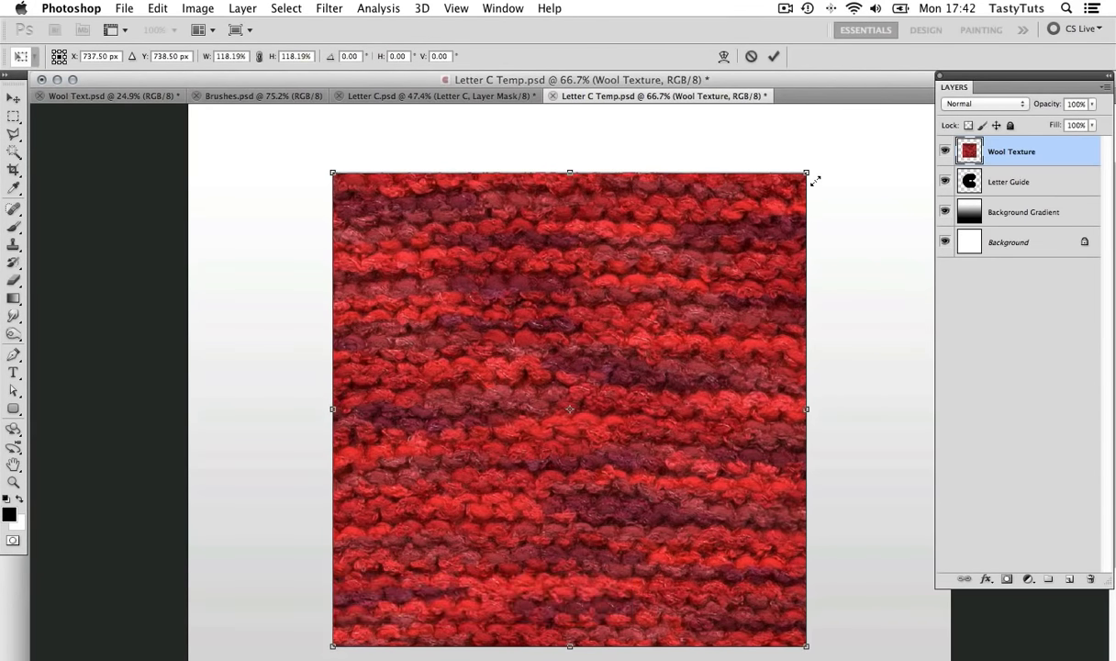
drag(815, 181, 879, 144)
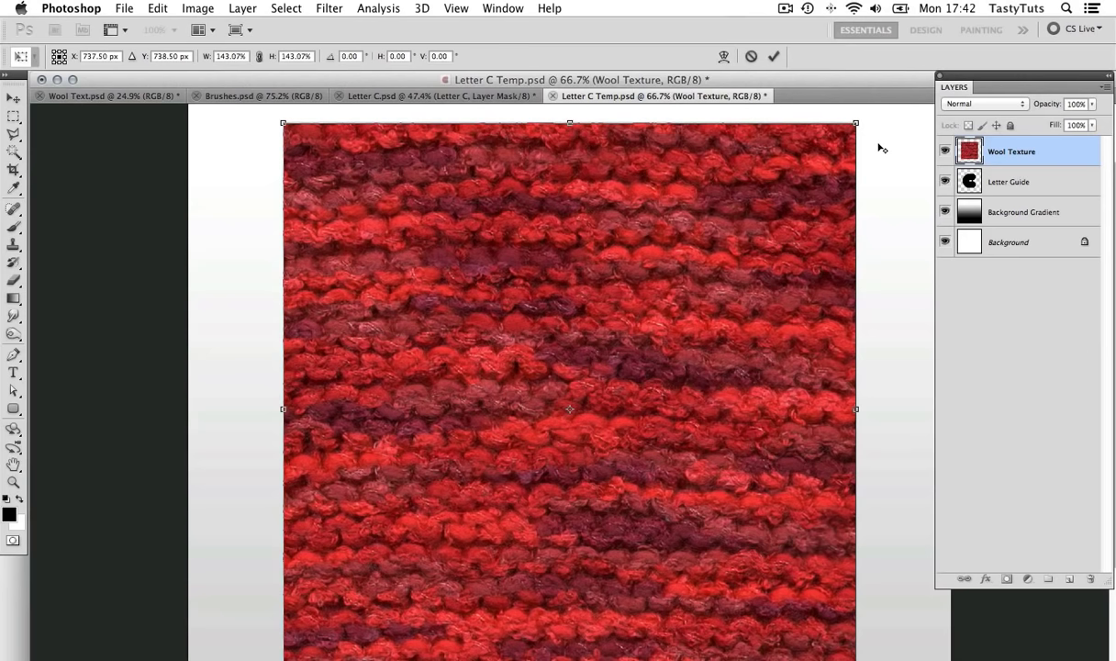
key(Return)
key(z)
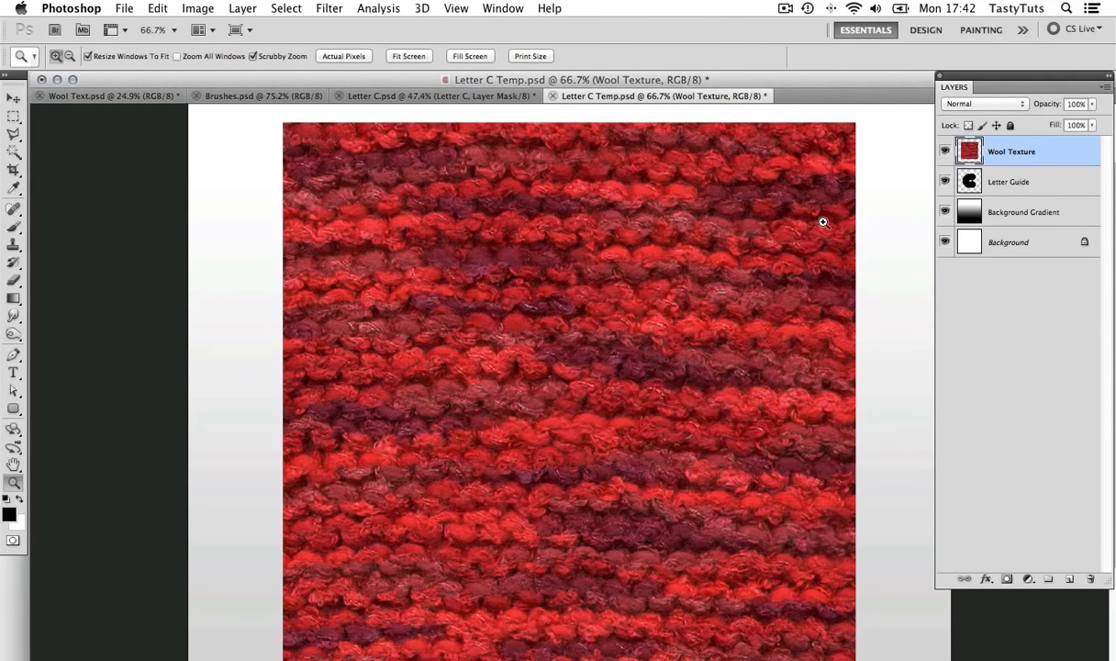
drag(813, 225, 779, 271)
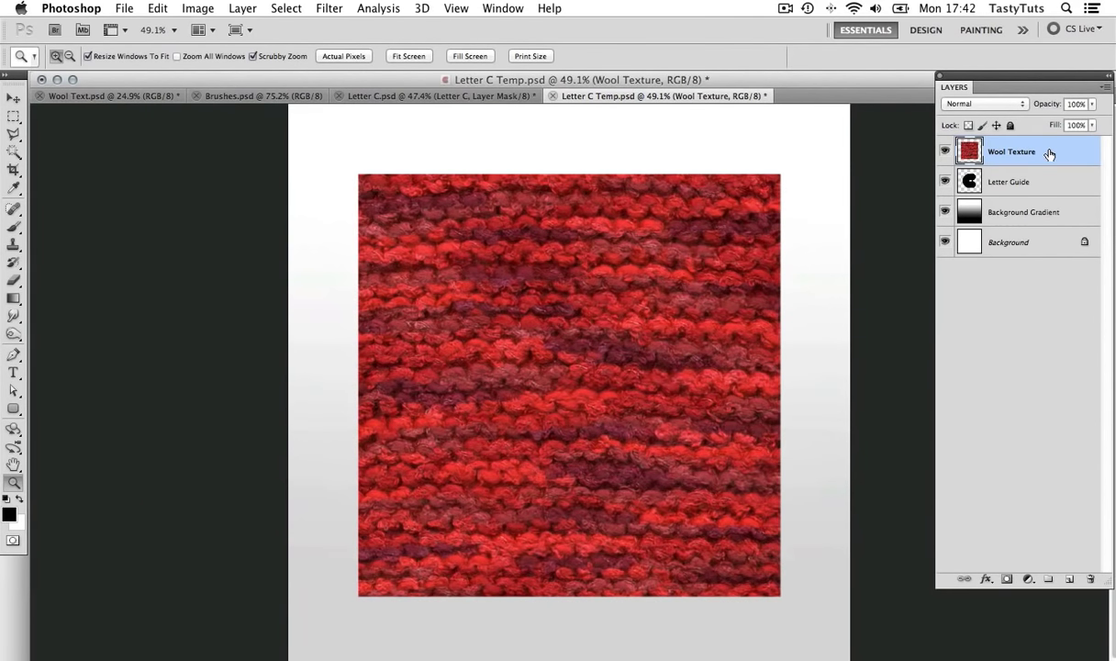
Group the Wool Texture layer and name the group 'Letter C'
key(super+g)
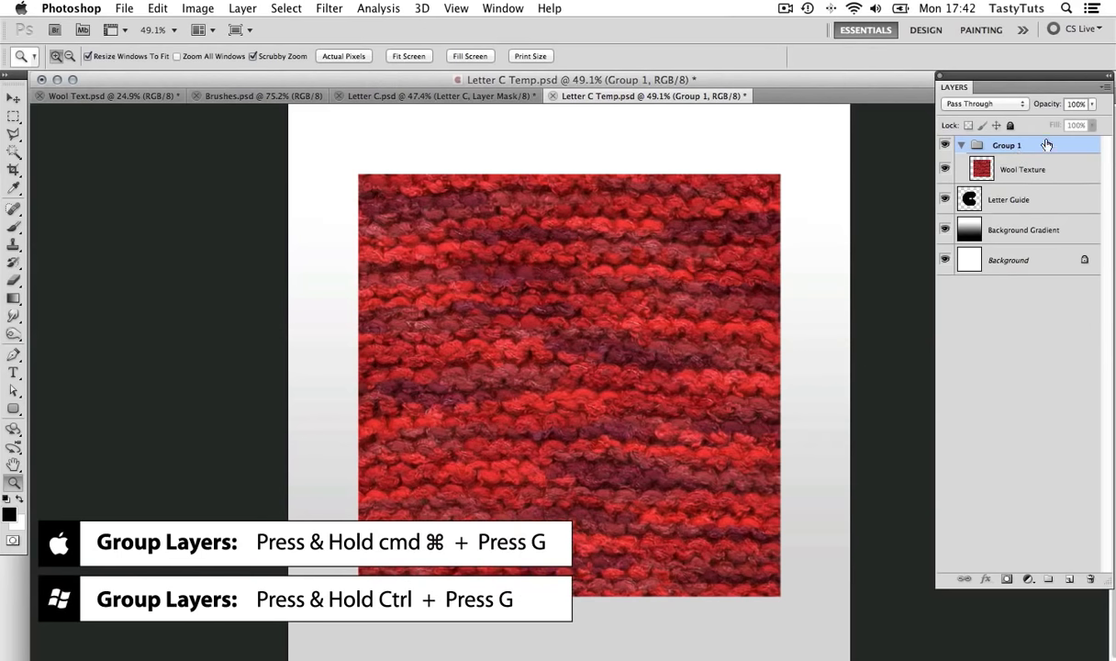
double_click(1007, 145)
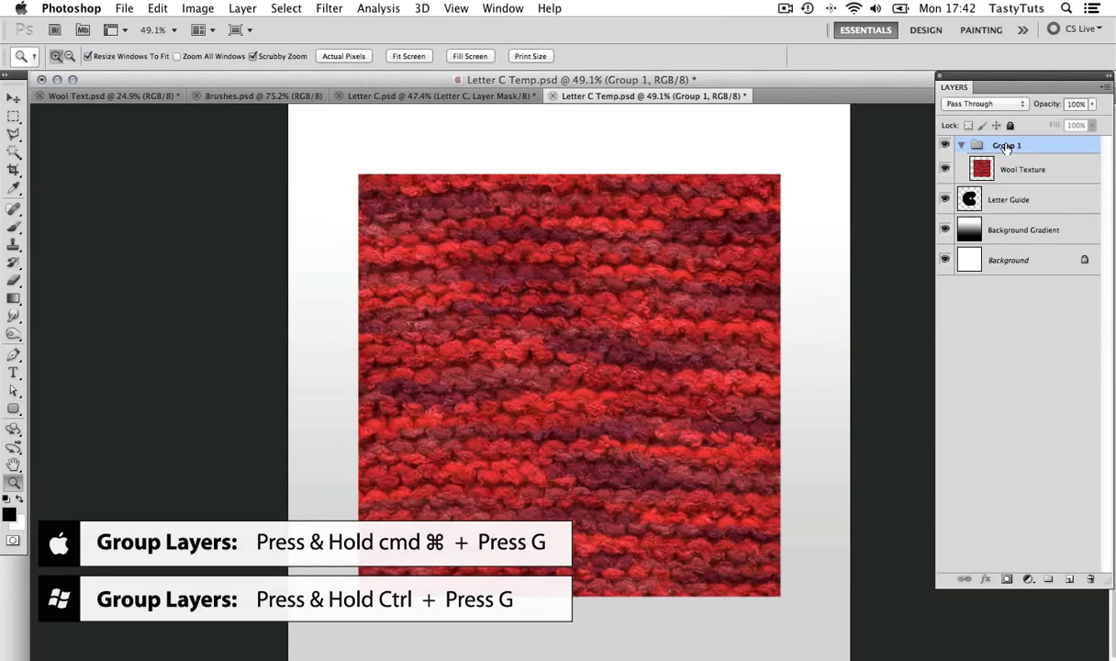
text(L)
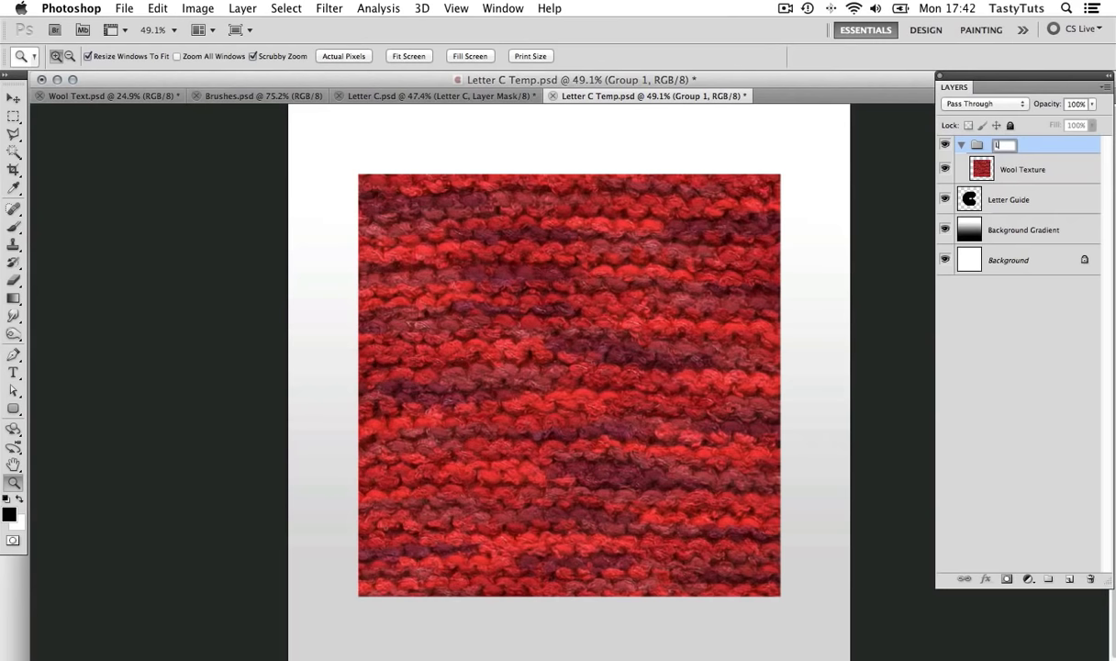
text(etter C)
key(Return)
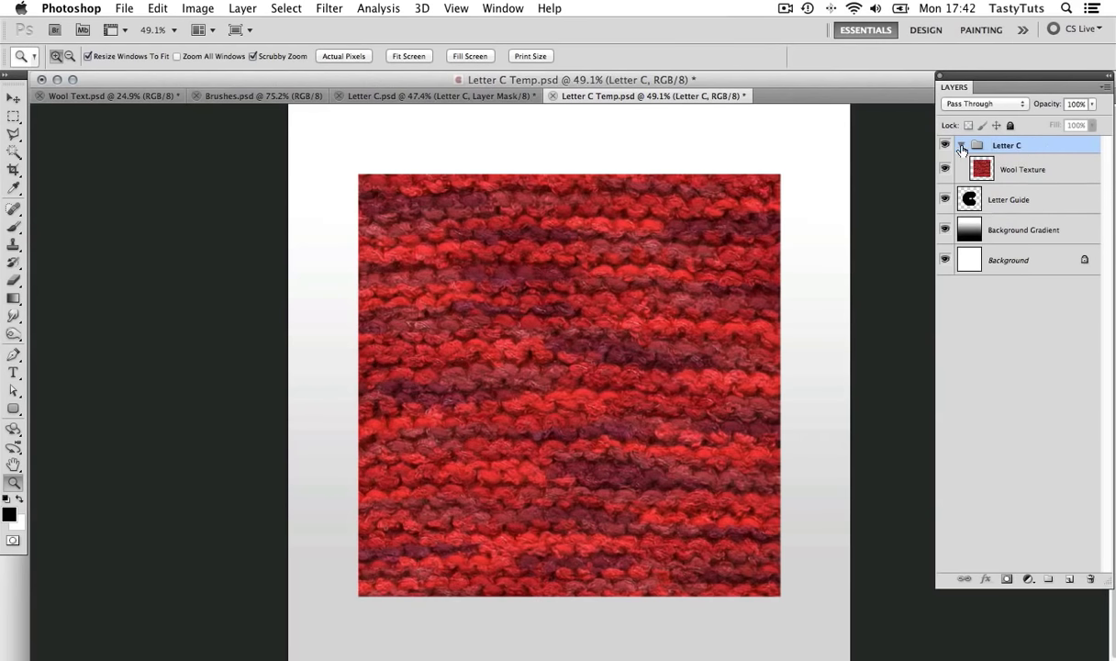
Load the Letter Guide's C shape as a selection and reselect the Letter C group
click(974, 199)
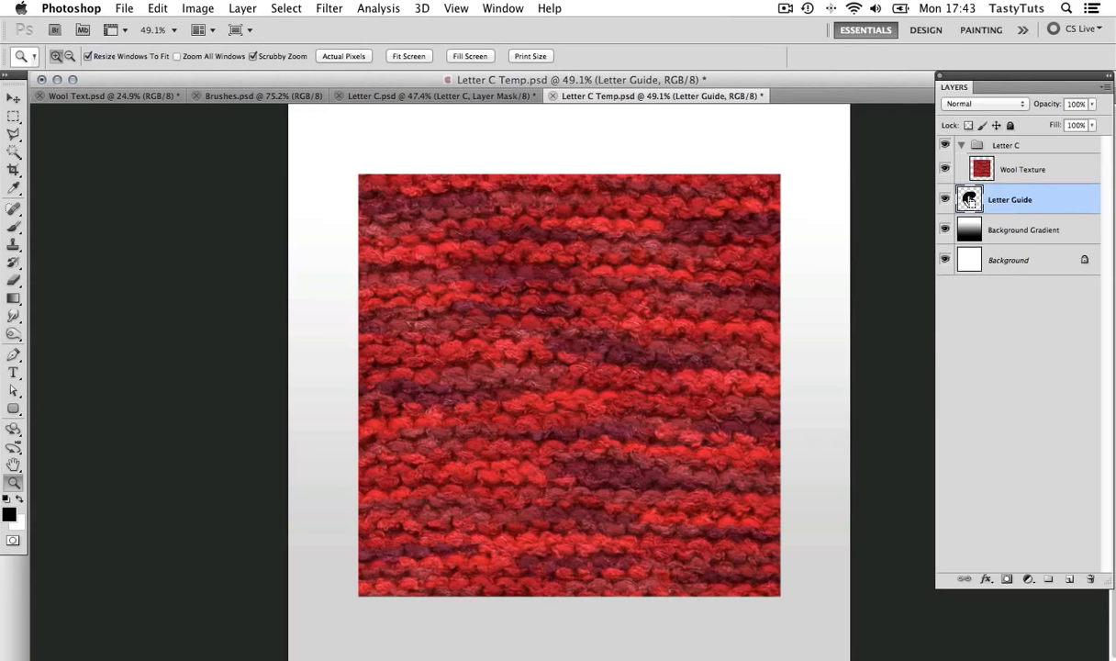
super+click(970, 200)
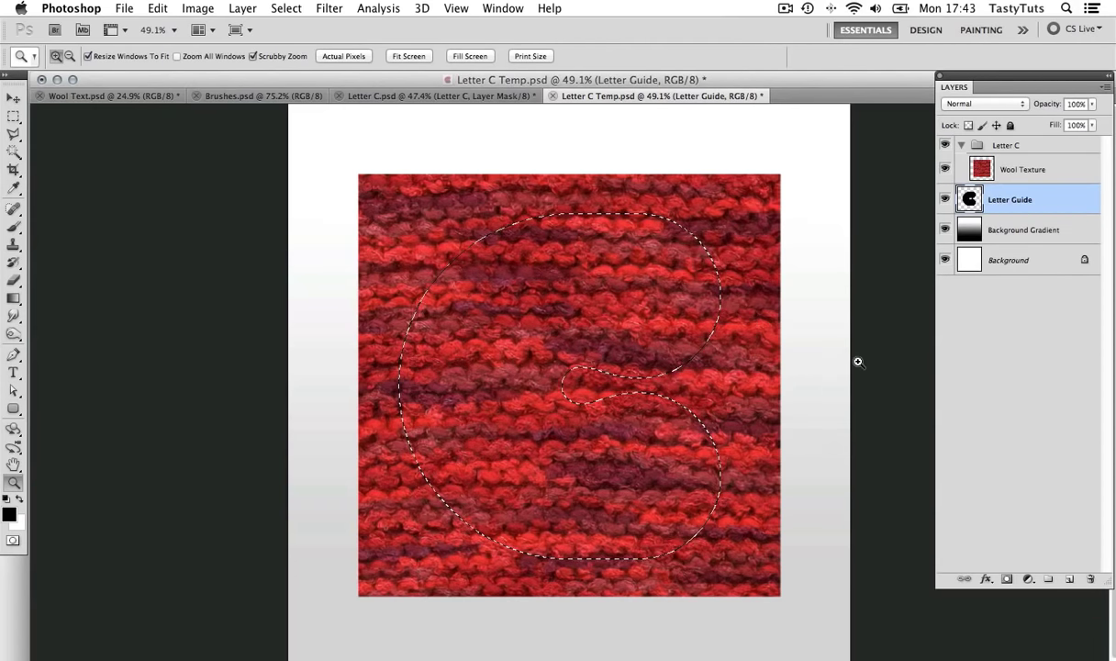
click(1006, 147)
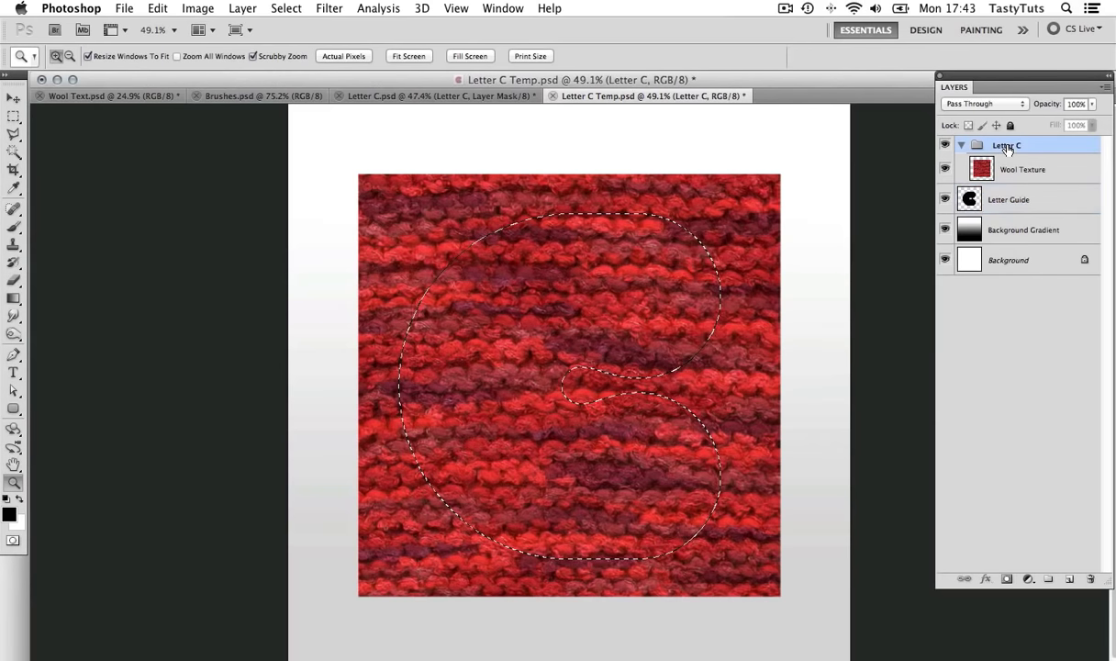
Add a C-shaped mask to the Letter C group, checking layers in a temporarily floated panel
click(1006, 579)
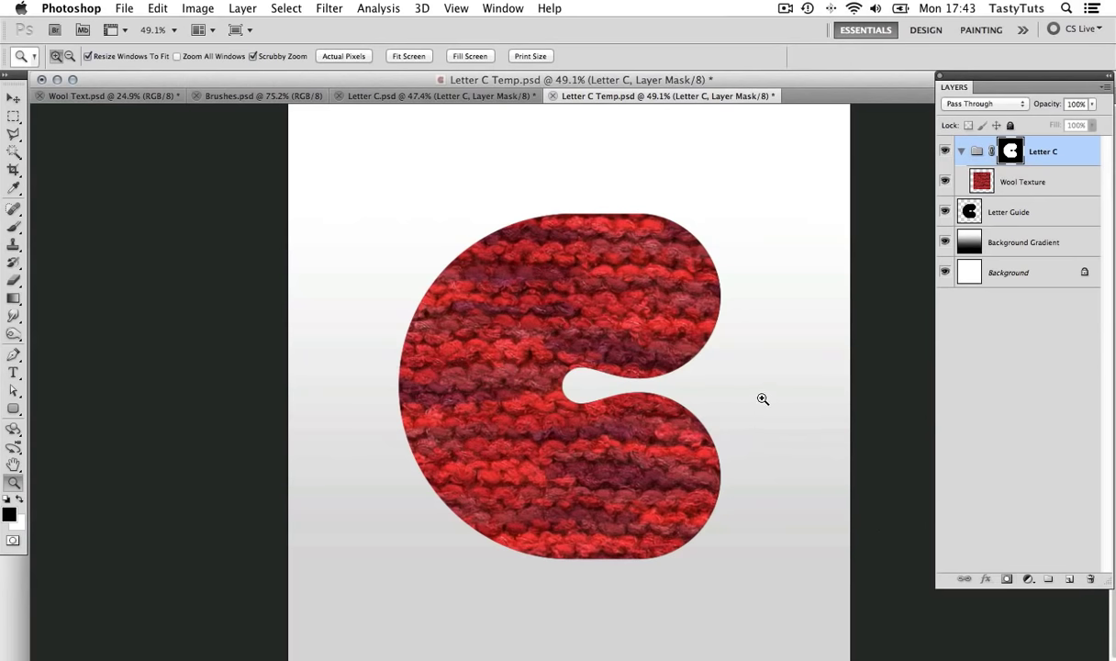
key(v)
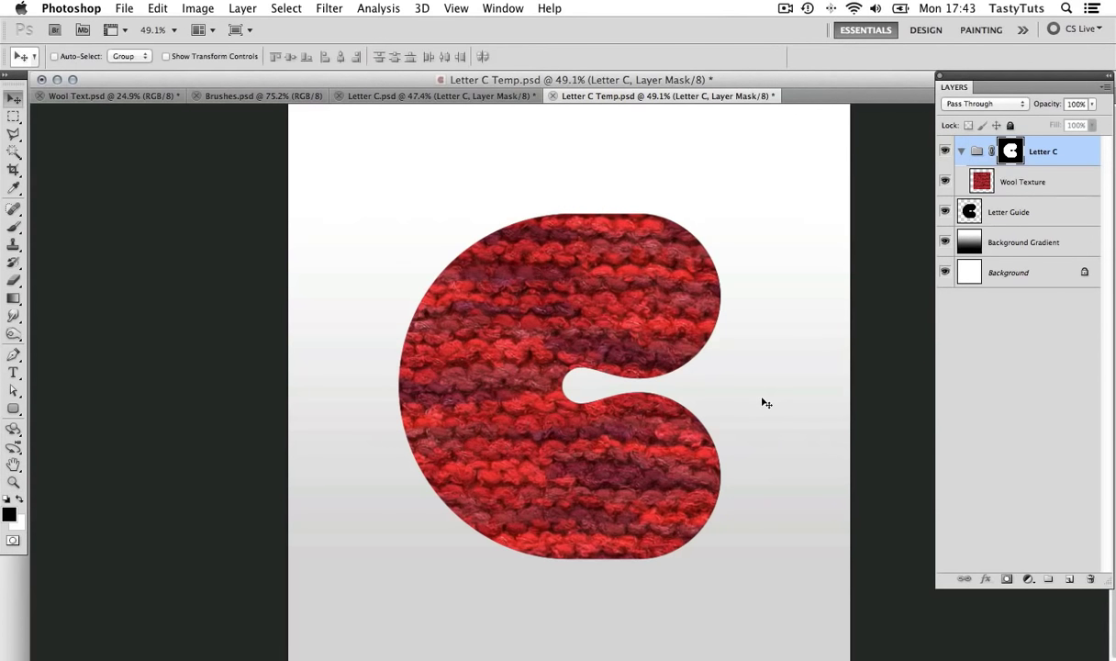
drag(964, 76, 667, 130)
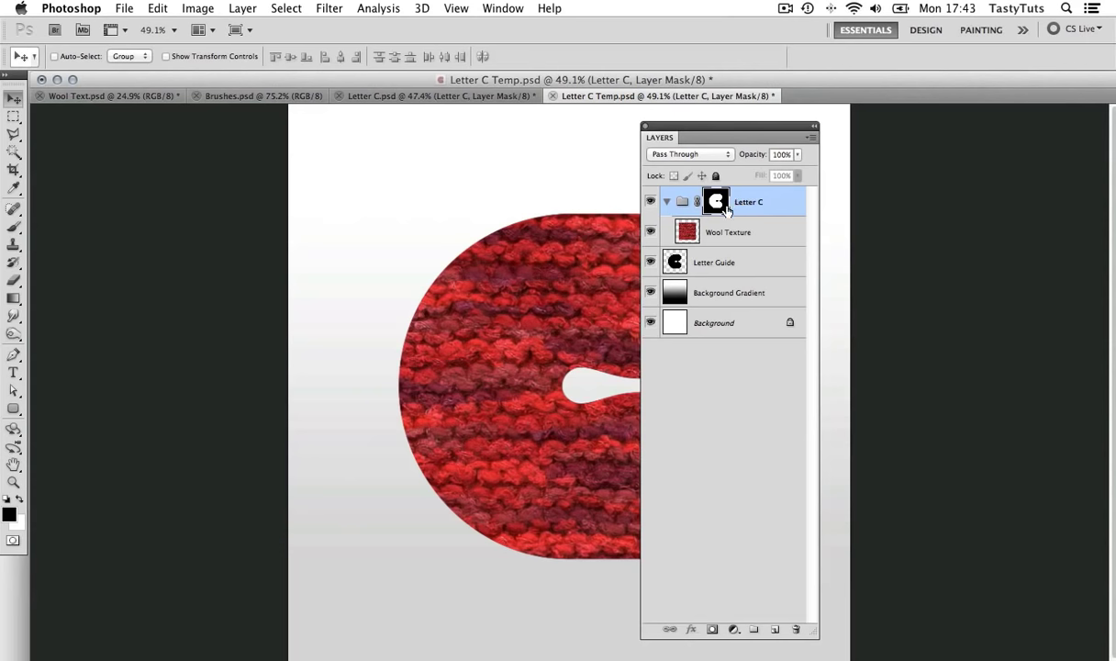
click(715, 268)
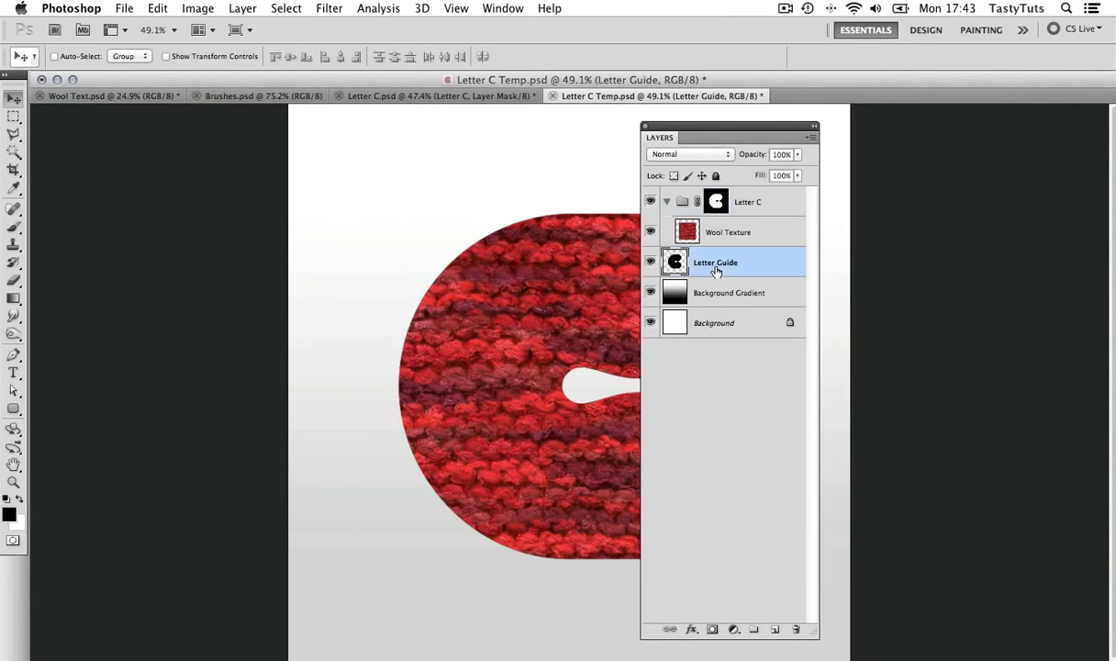
click(684, 202)
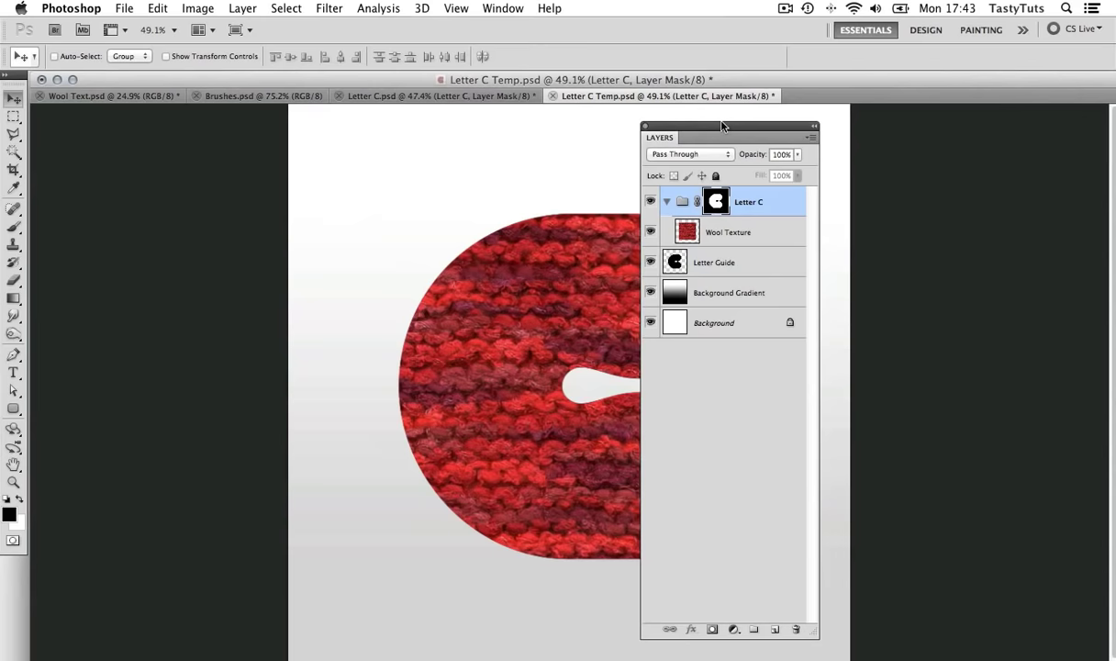
drag(727, 130, 990, 78)
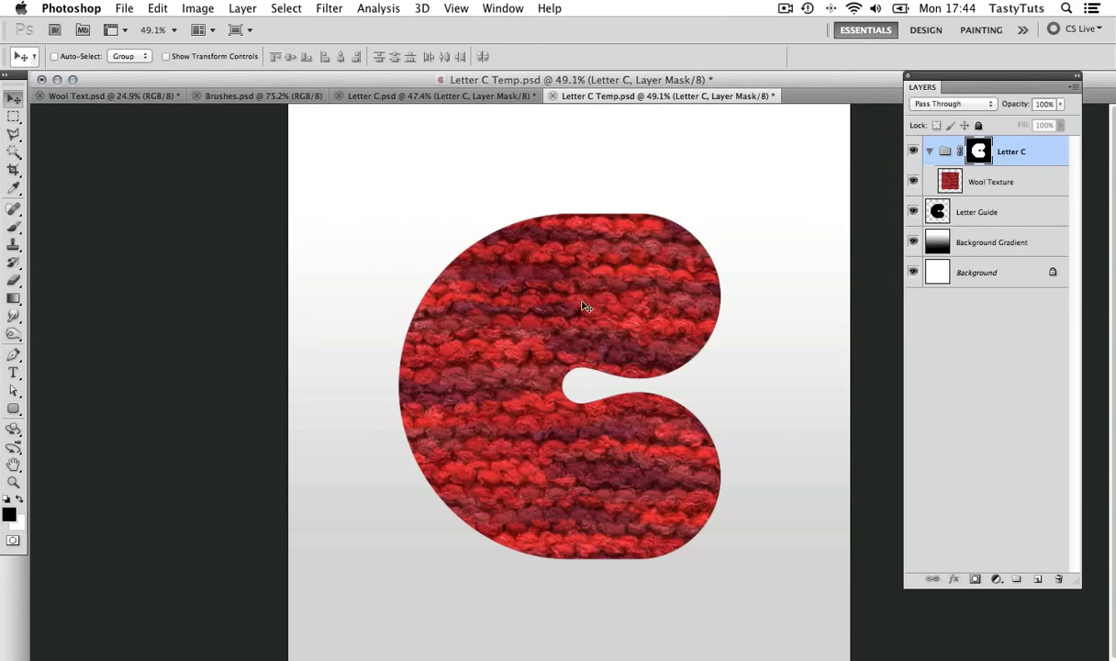
Run Liquify on the Wool Texture layer with the Bloat tool at brush size 1300
click(993, 184)
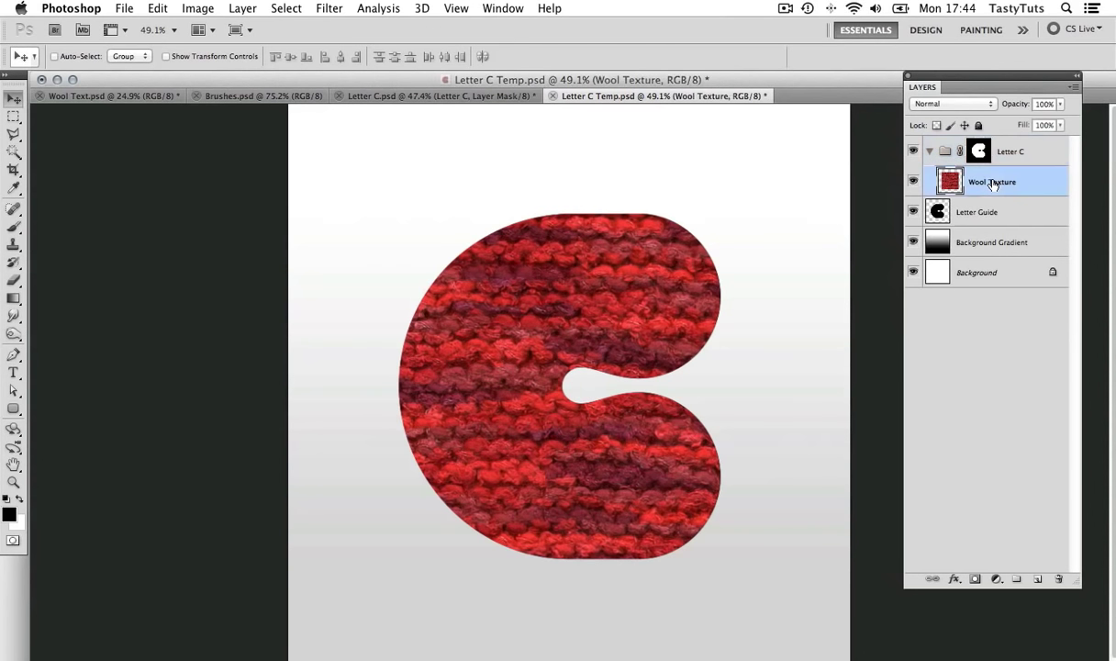
click(913, 181)
click(913, 181)
click(329, 9)
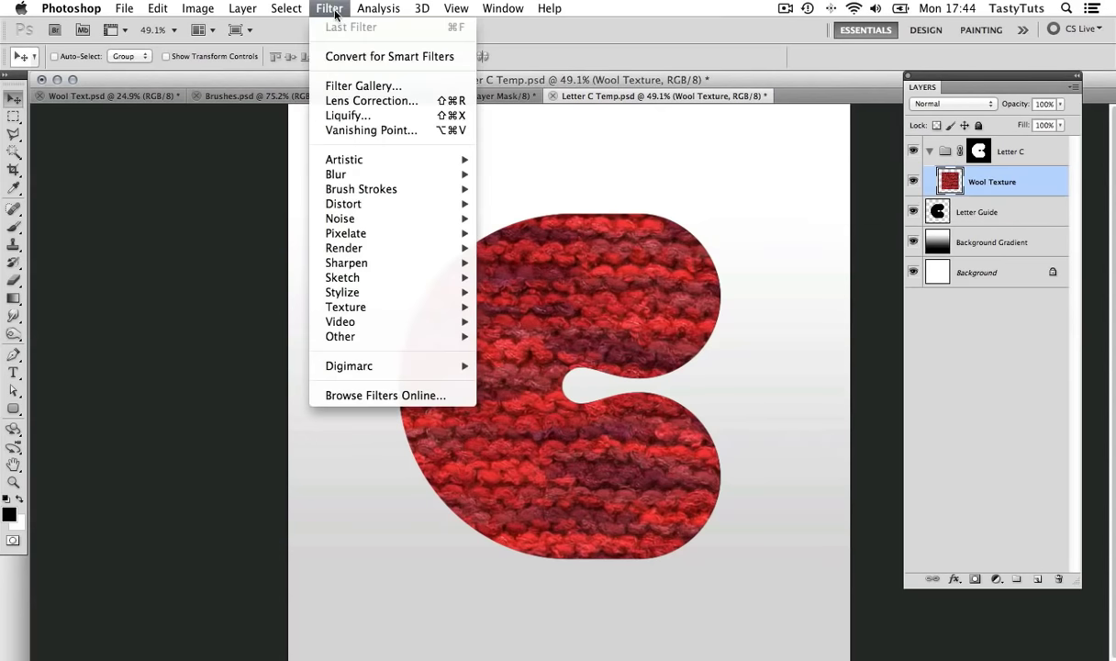
click(349, 114)
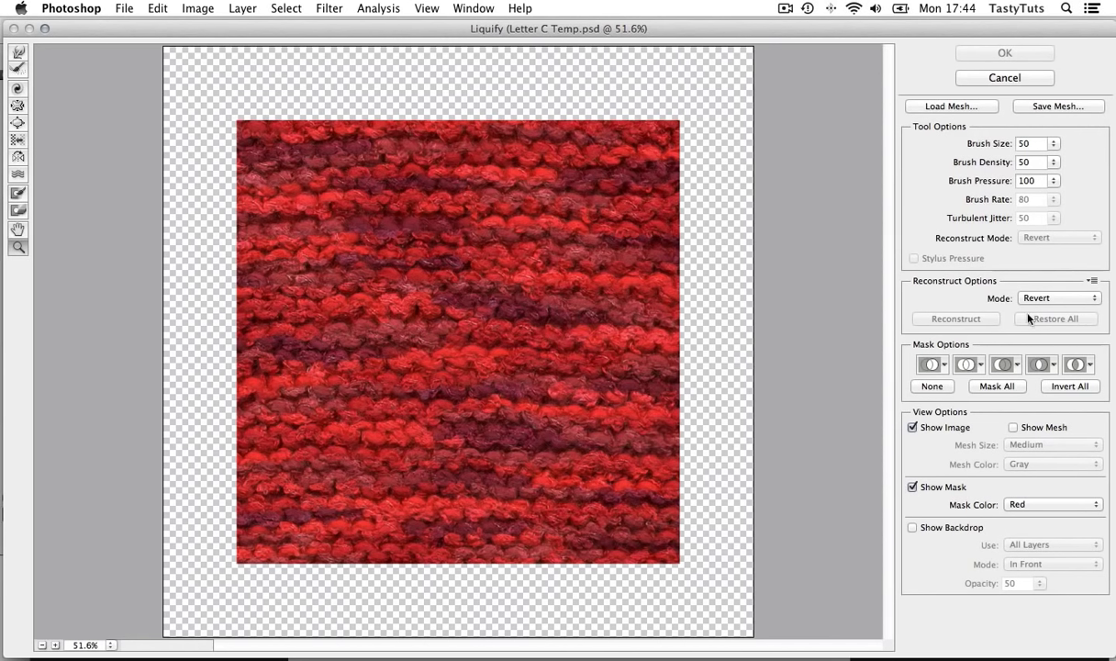
click(17, 123)
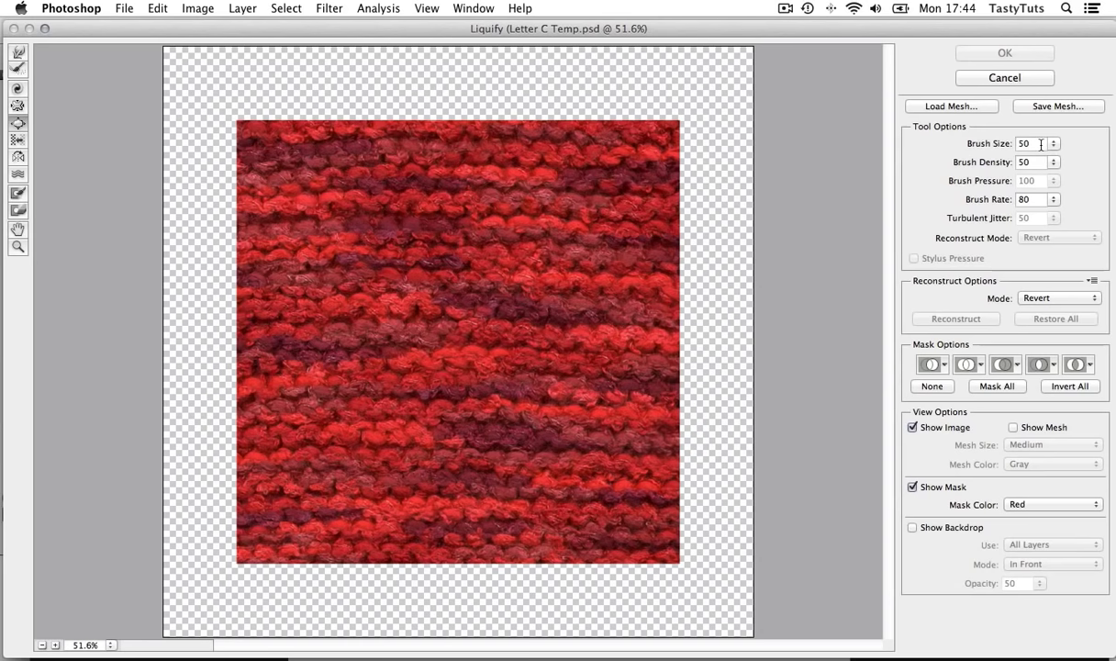
click(998, 146)
text(1300)
Bloat the texture's top, bottom, right and left edges outward repeatedly
click(482, 278)
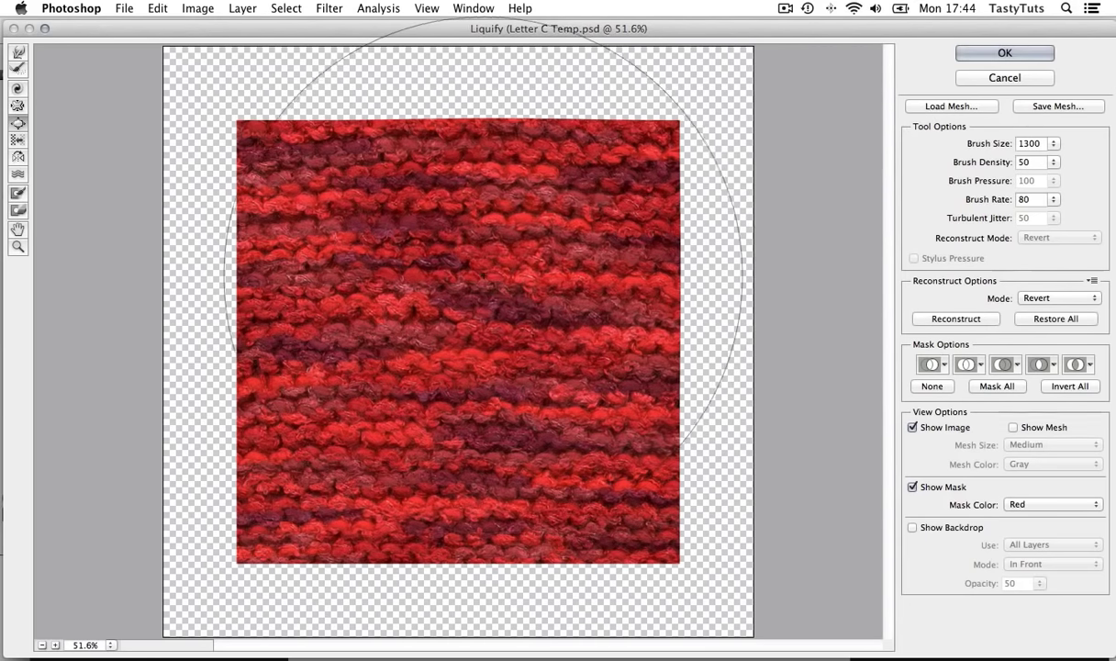
click(482, 278)
click(482, 278)
click(482, 278)
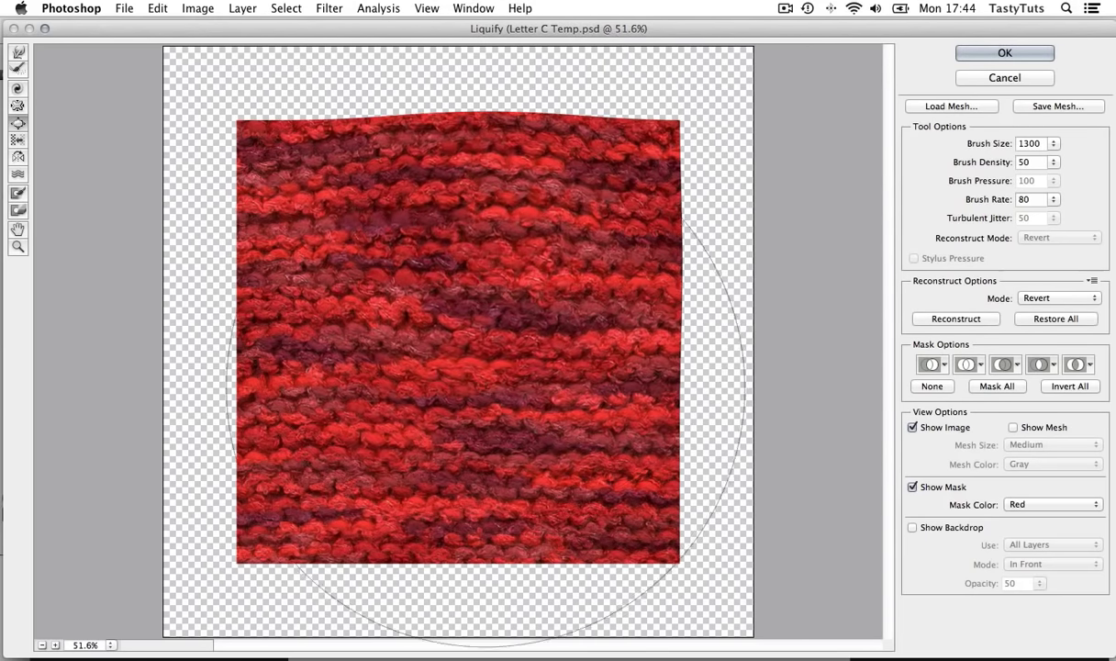
click(490, 396)
click(490, 396)
click(490, 396)
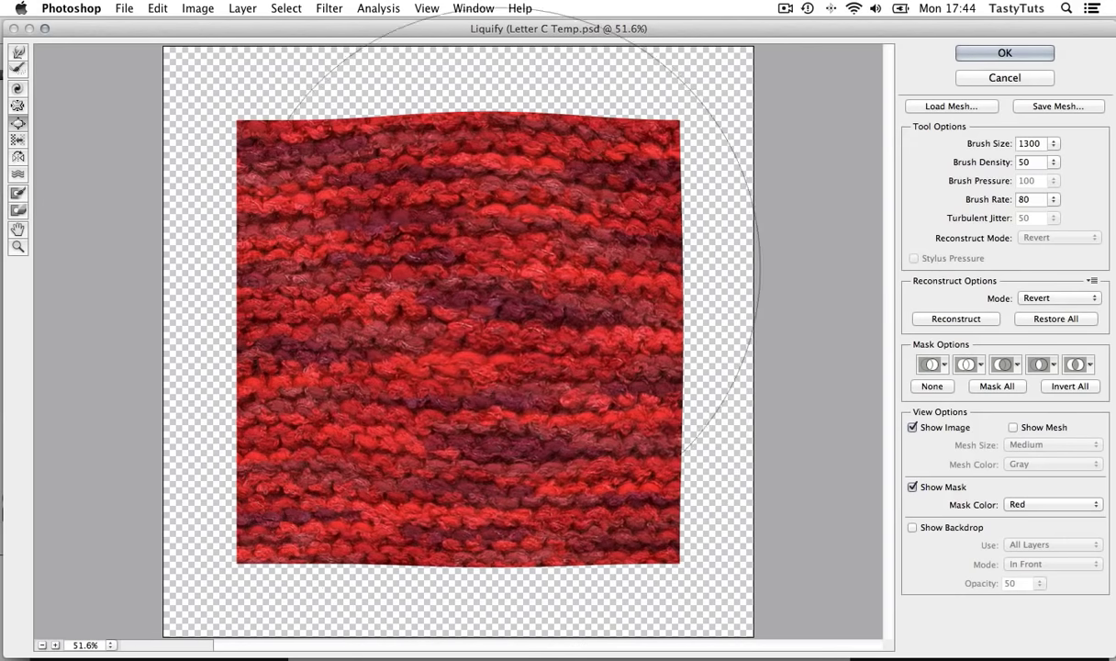
click(515, 243)
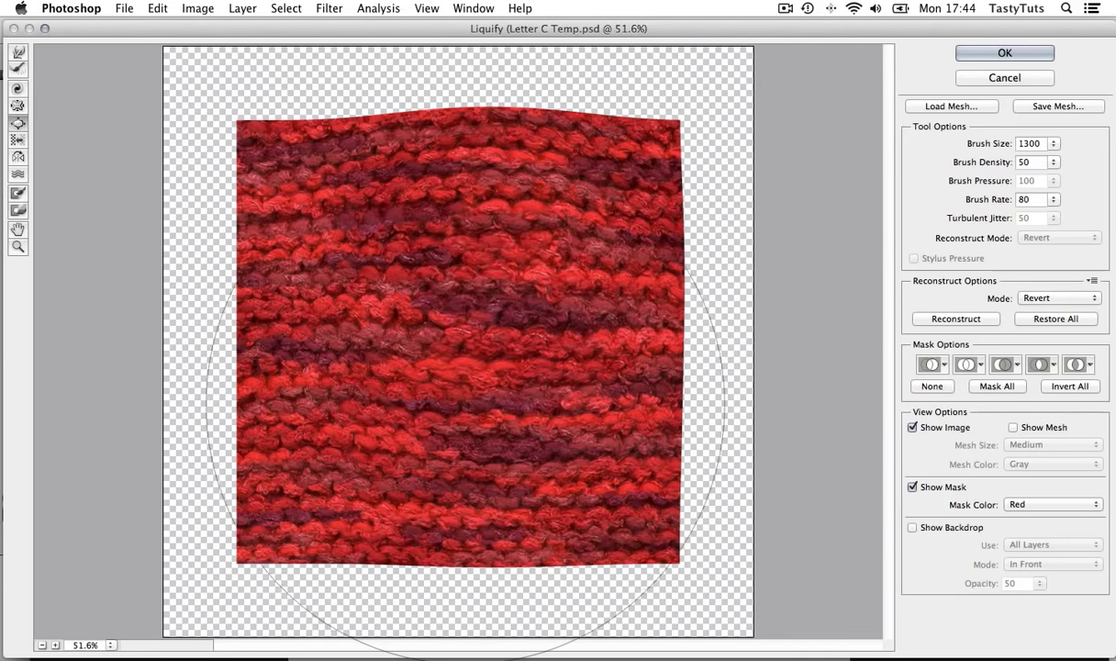
click(487, 404)
click(359, 309)
click(359, 310)
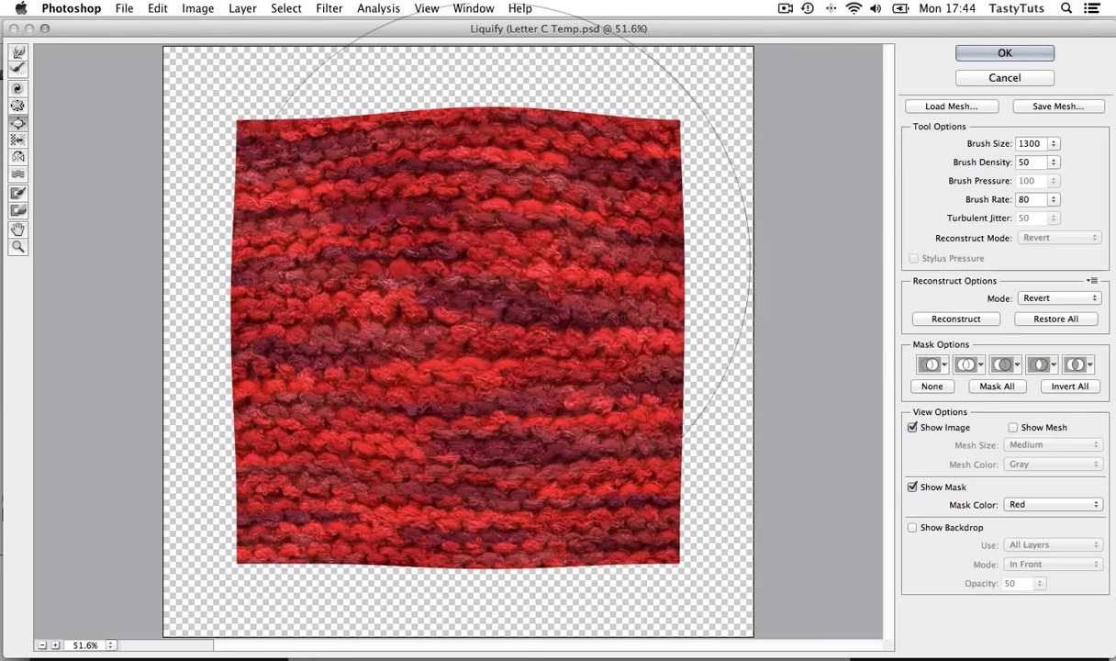
click(501, 225)
click(496, 432)
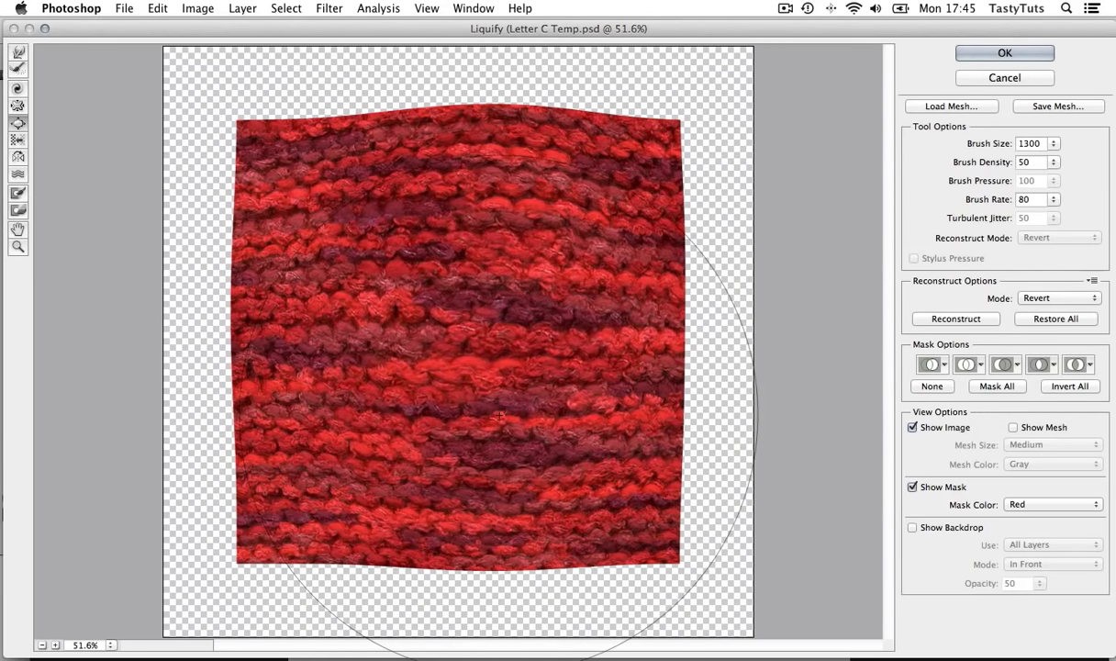
click(354, 308)
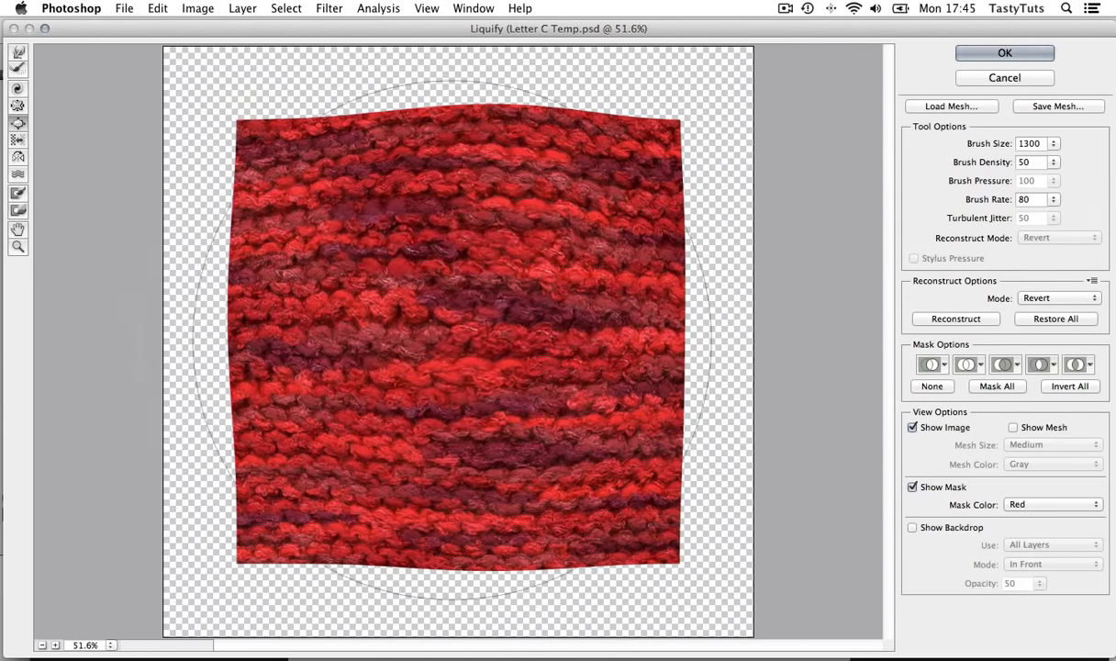
Lower the brush density to 31 and apply the Liquify warp
click(1053, 165)
drag(1017, 180, 1001, 180)
click(1055, 166)
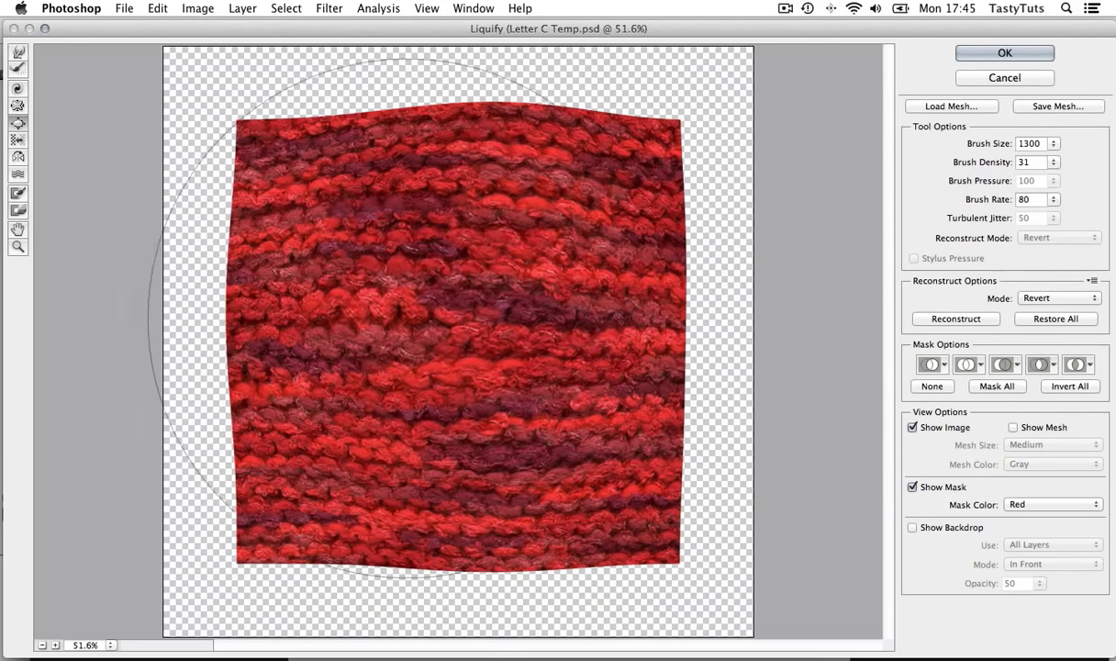
click(1016, 55)
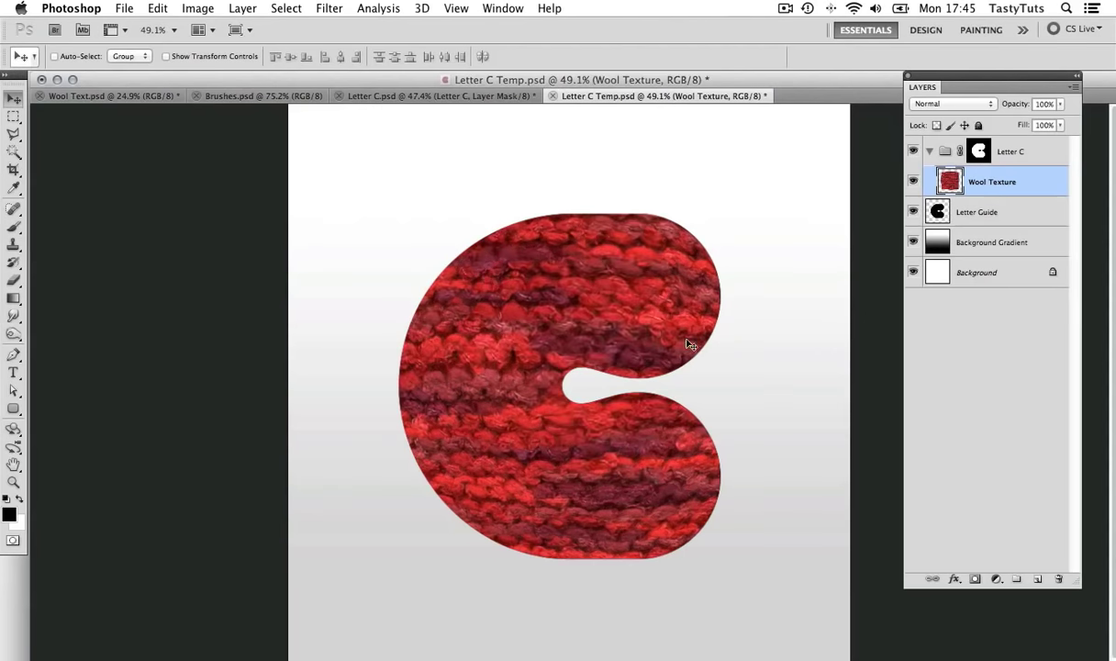
Compare the unwarped and warped wool texture, ending on the warped version
key(super+z)
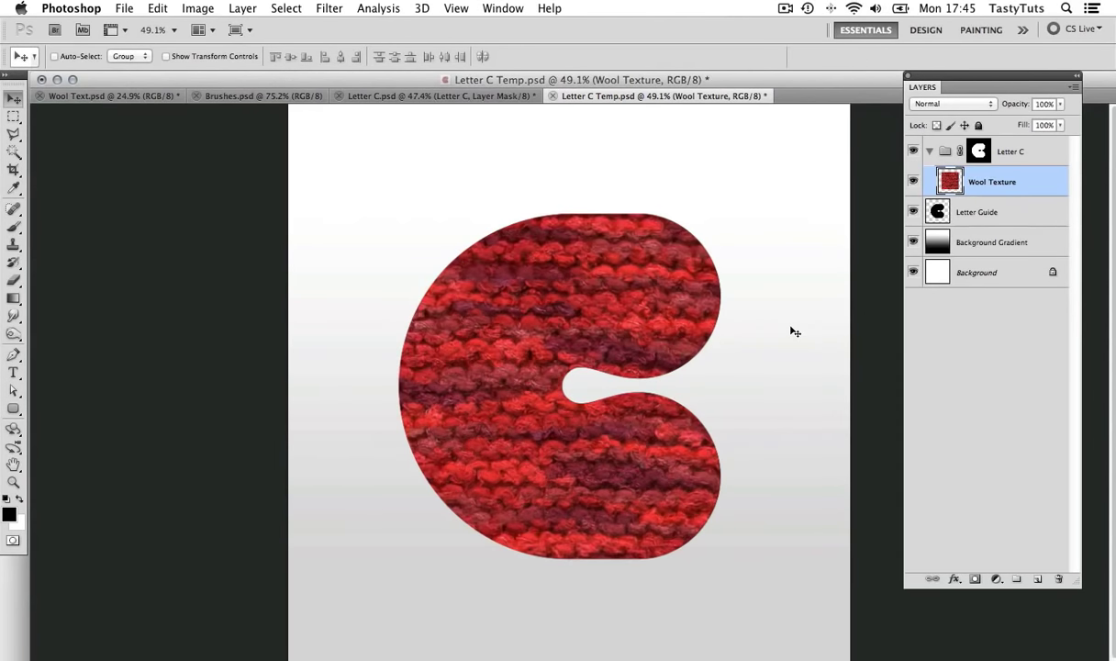
key(super+z)
key(super+z)
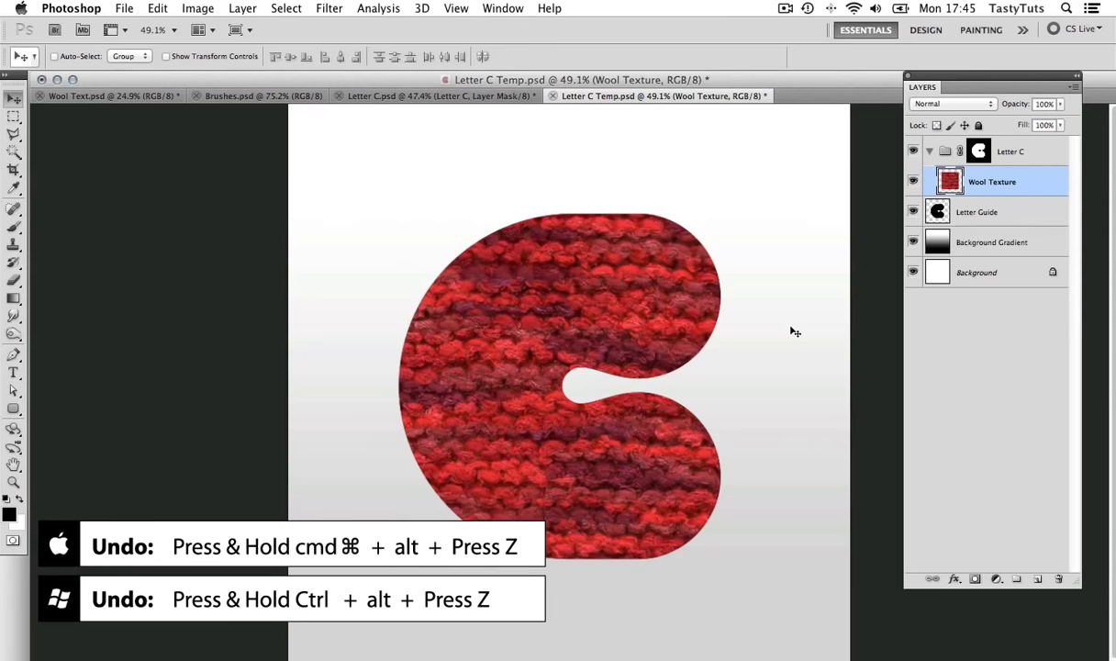
key(super+z)
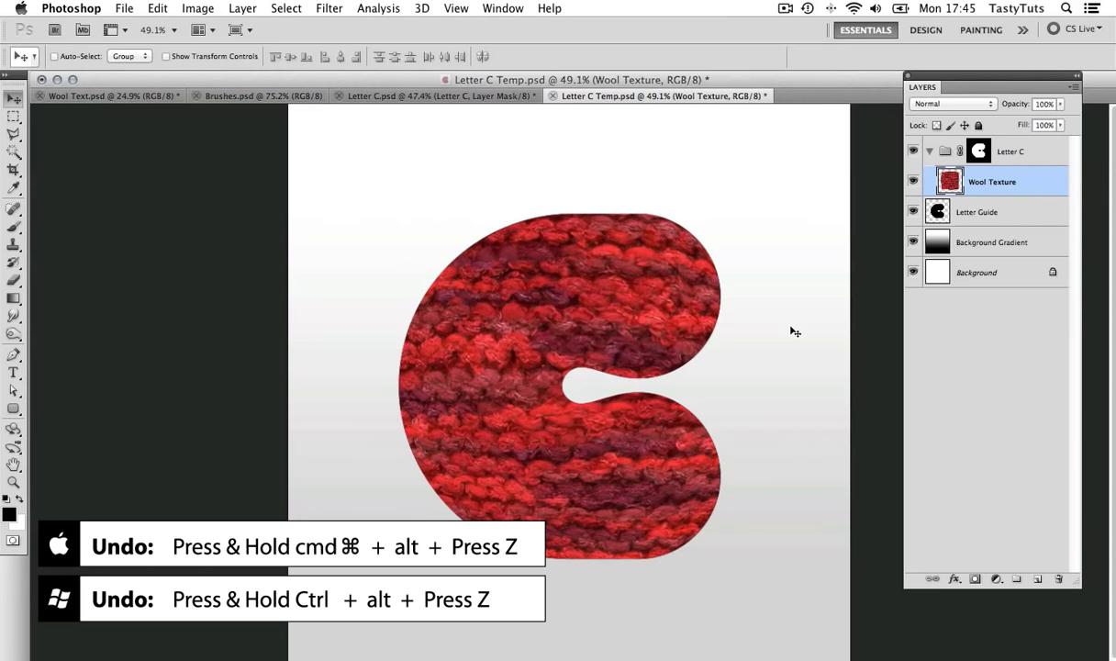
key(super+alt+z)
key(super+alt+z)
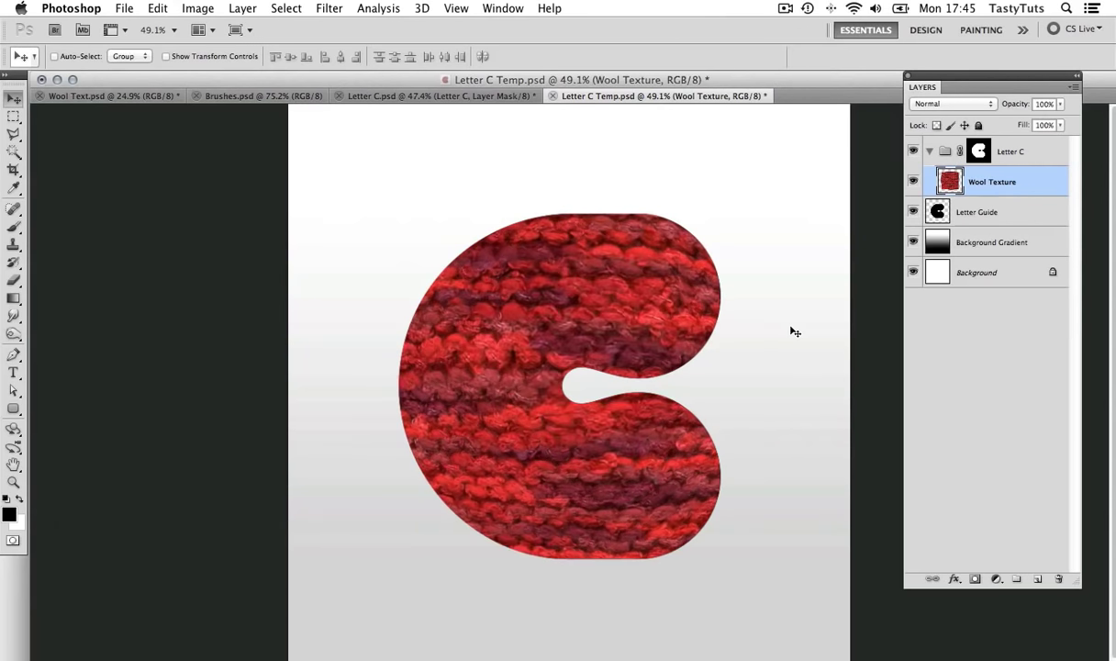
Zoom in on the top curve of the letter C with the Zoom tool
key(z)
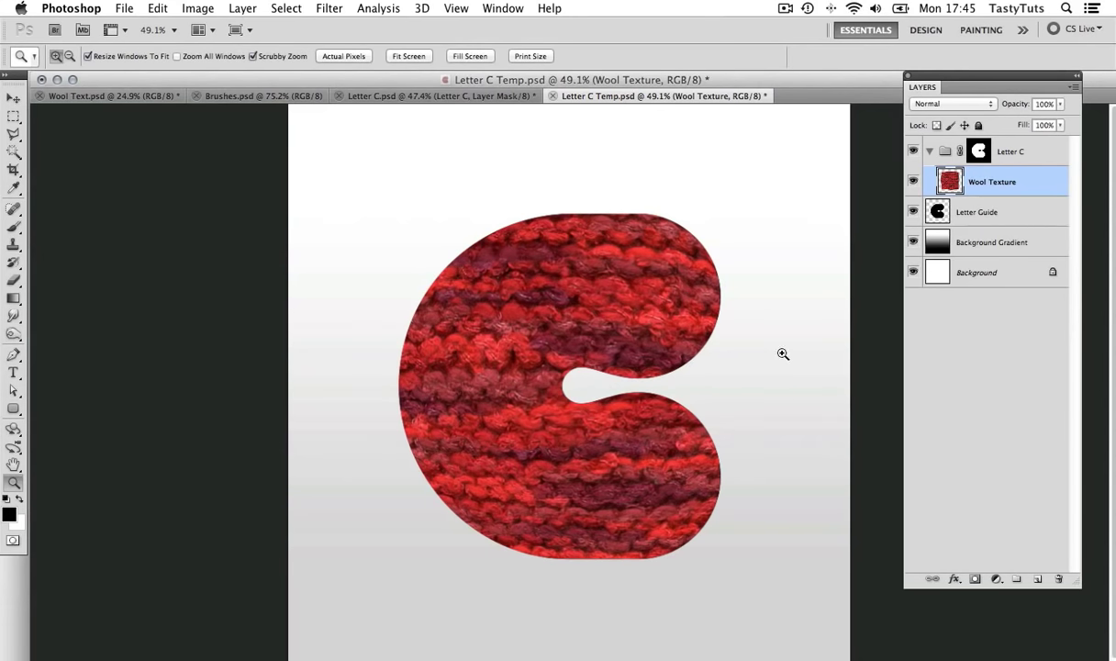
key(v)
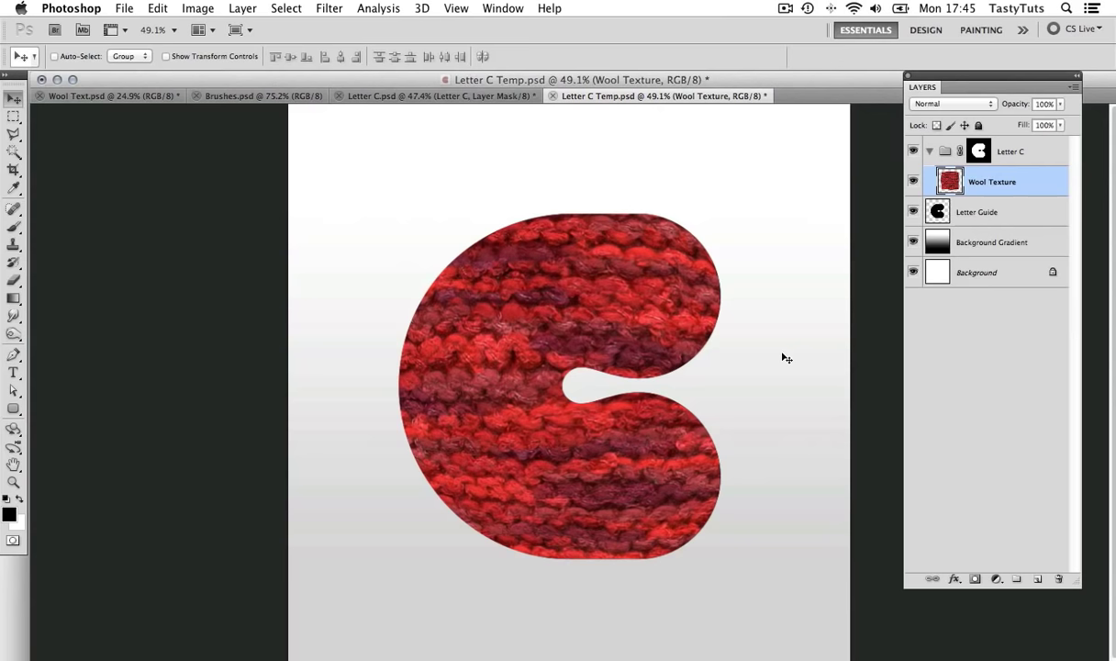
key(z)
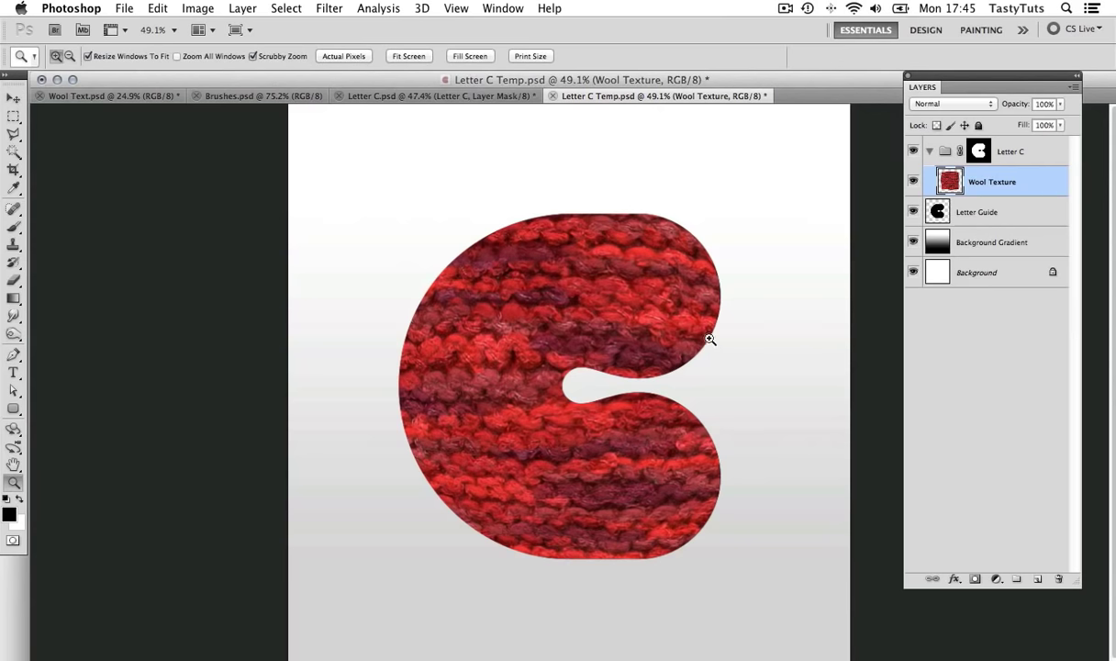
drag(670, 325, 652, 263)
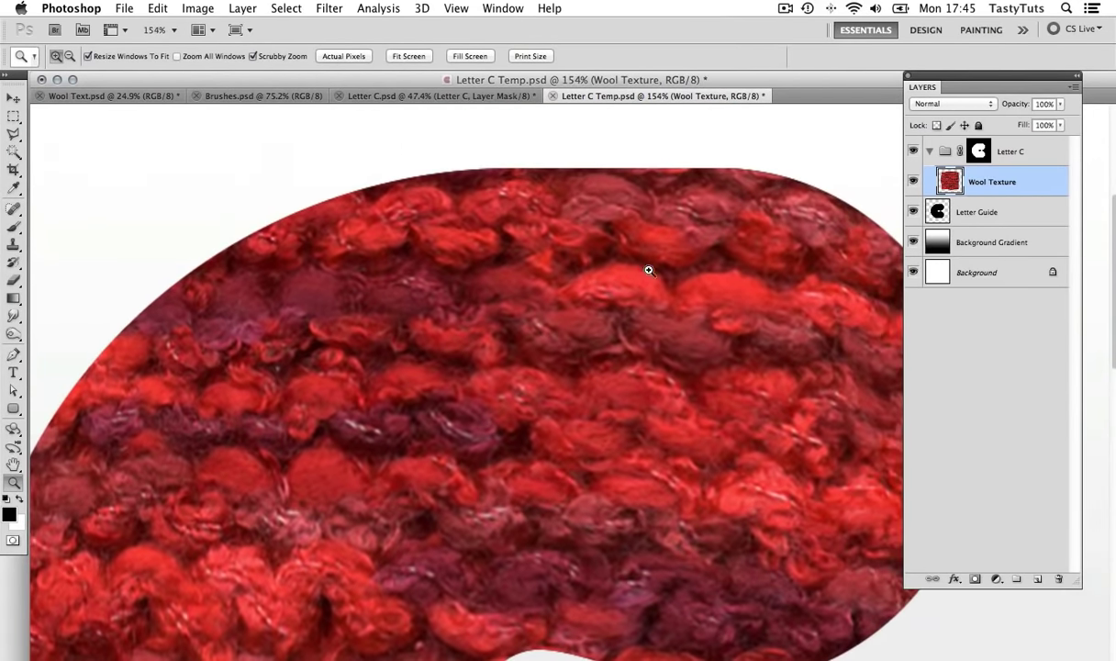
key(v)
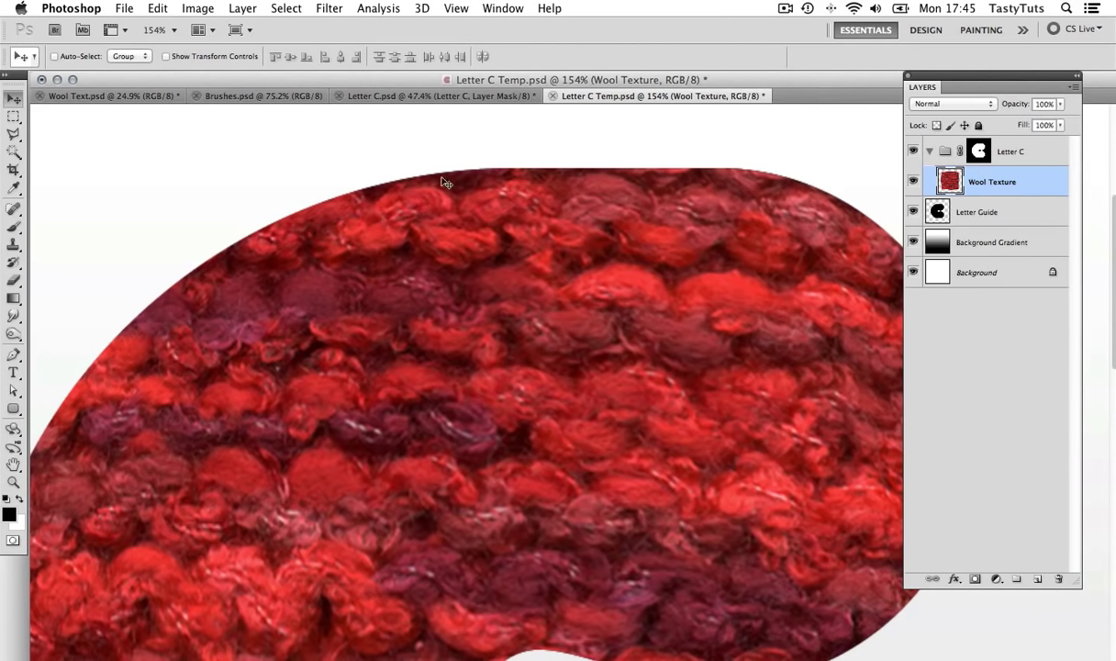
Target the Letter C group mask, pick the 228 px round brush, and show the brush settings
click(978, 151)
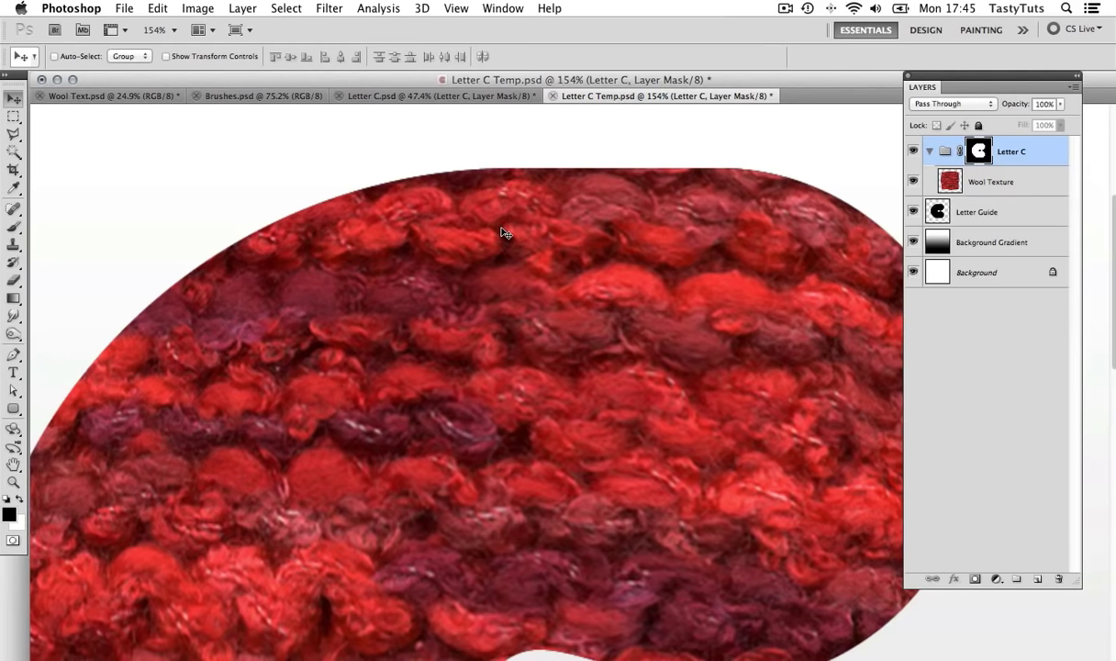
key(b)
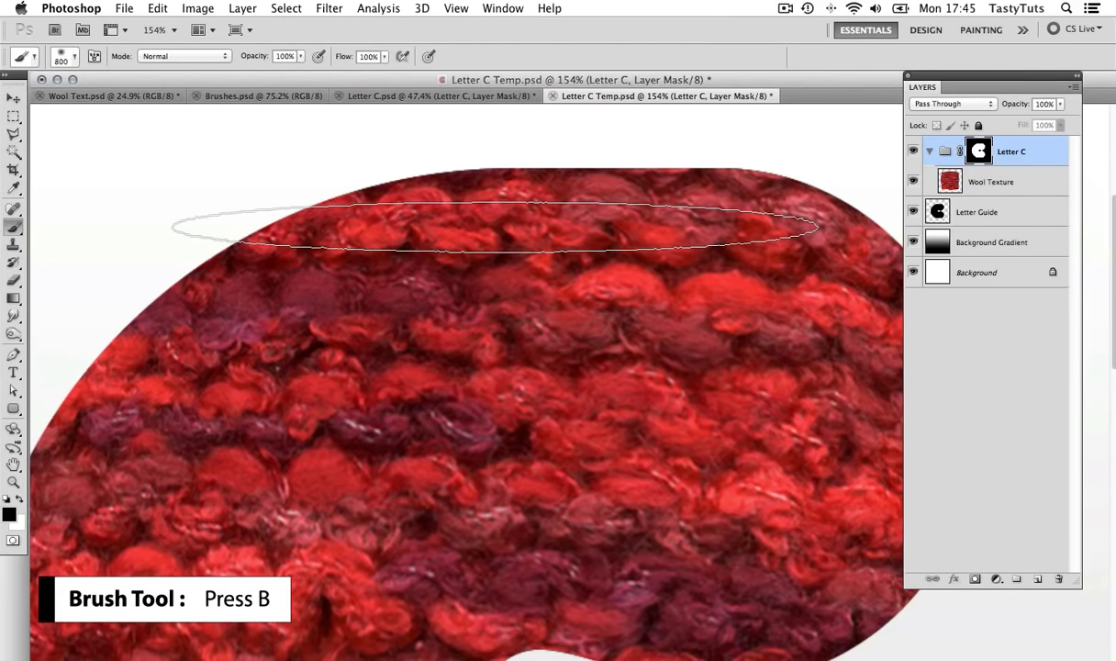
click(74, 57)
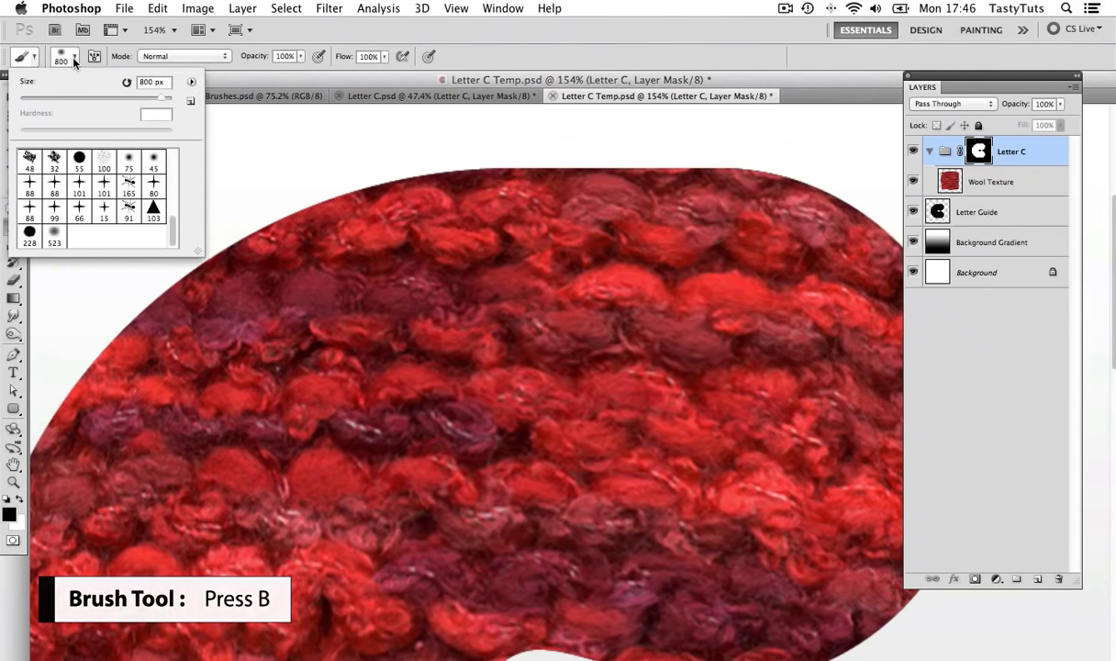
click(29, 233)
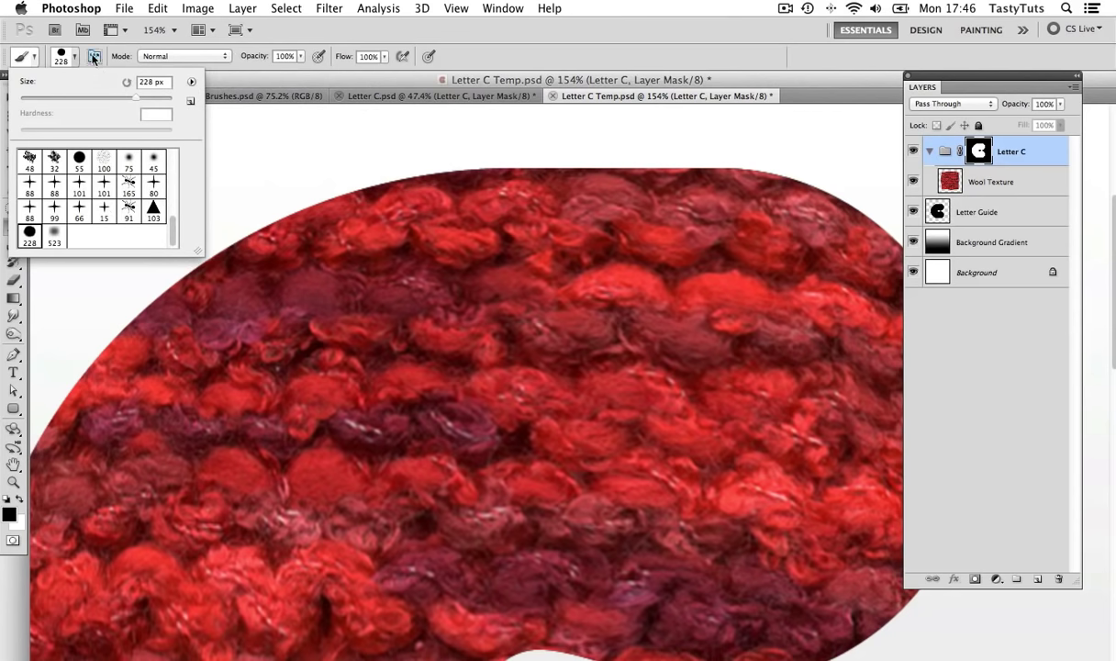
click(94, 57)
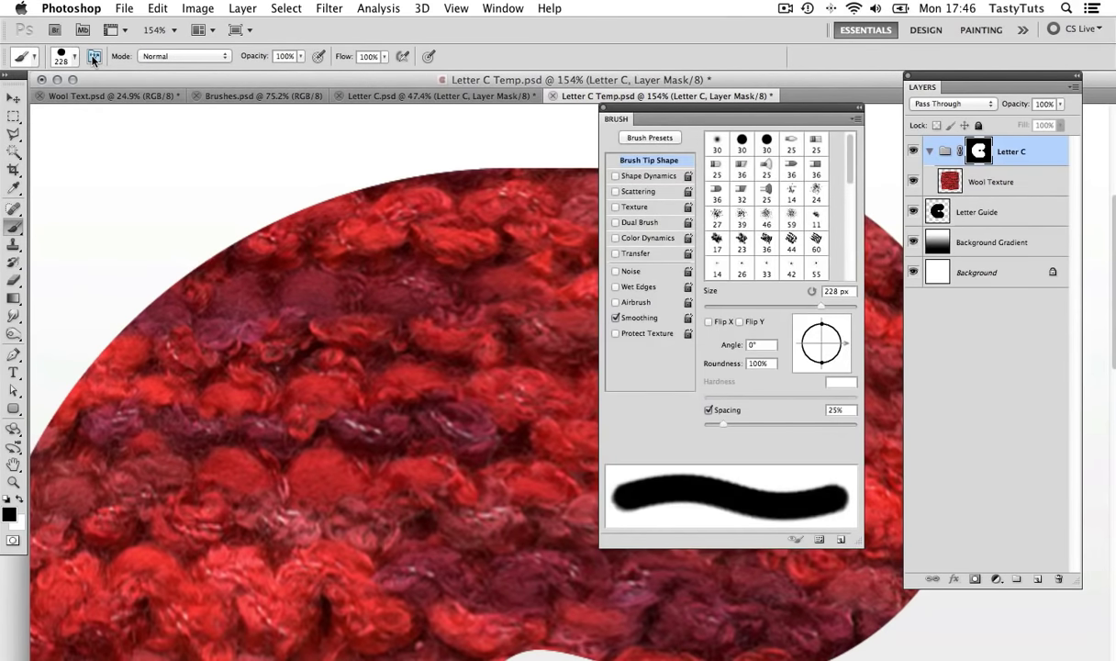
Enable Shape Dynamics with Size, Angle and Roundness Jitter each at 30%, moving the panel aside
drag(643, 109, 366, 125)
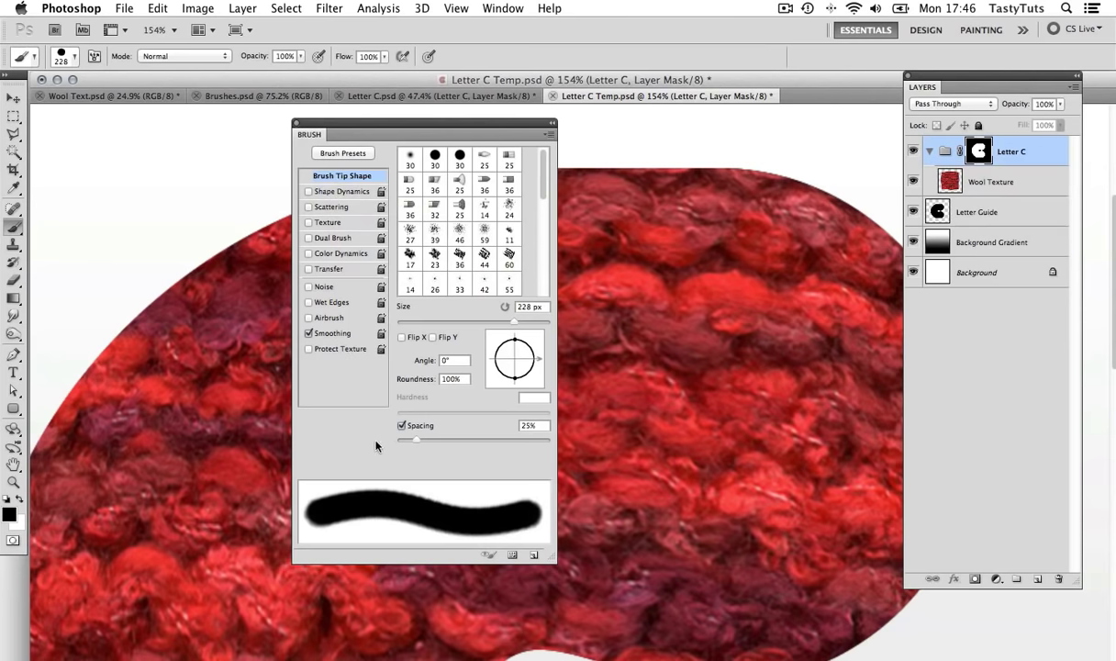
click(336, 191)
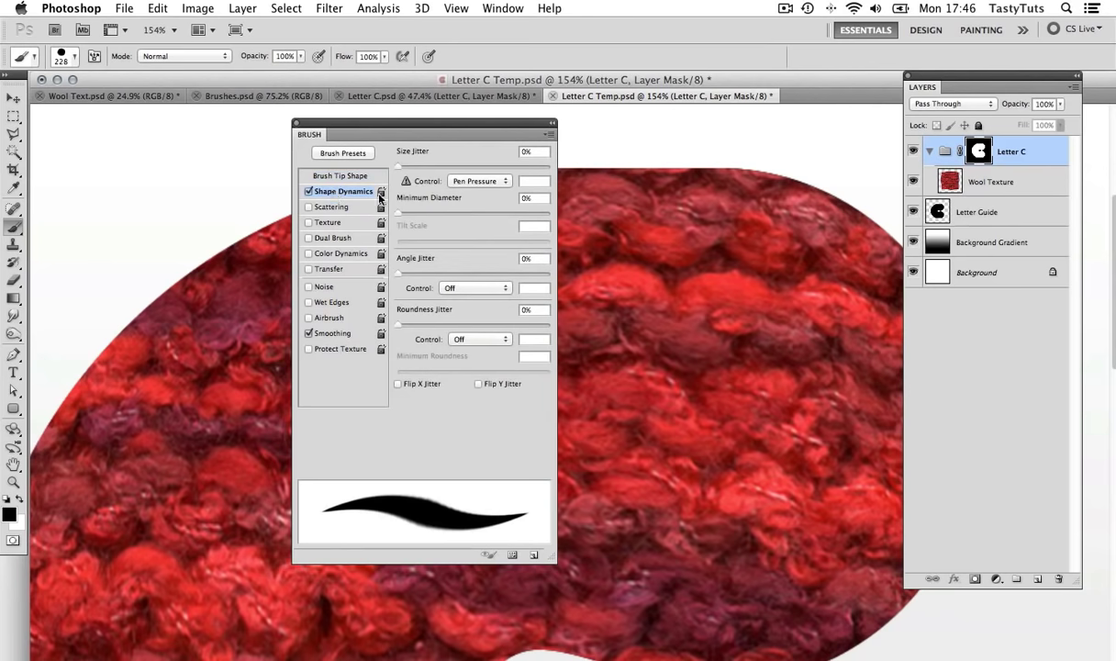
click(534, 151)
text(30)
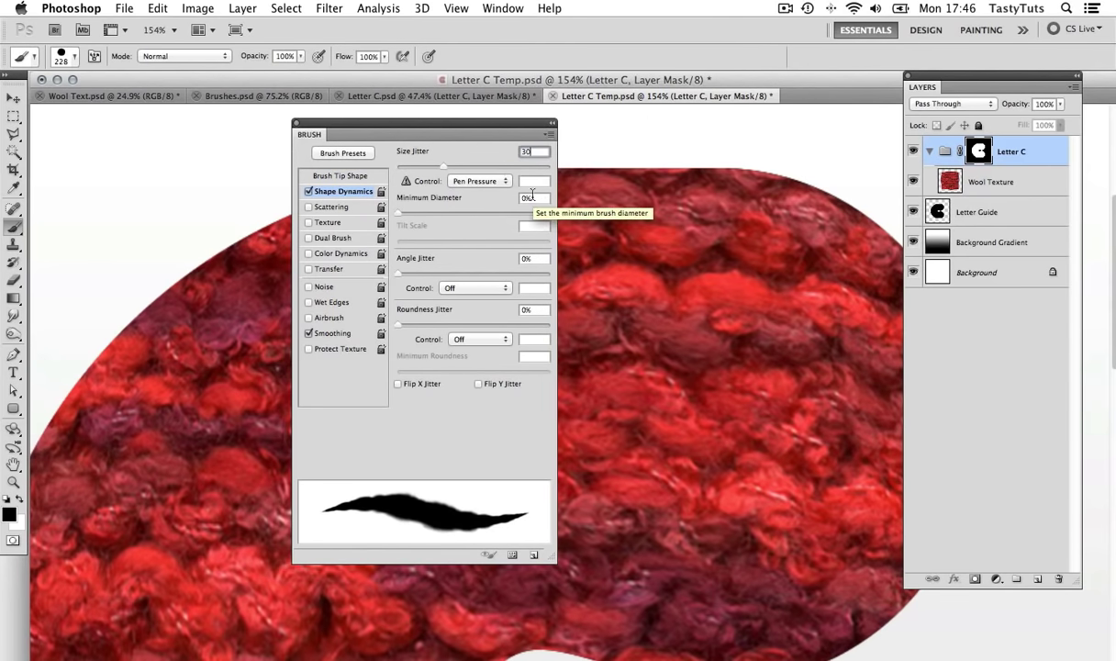
click(530, 262)
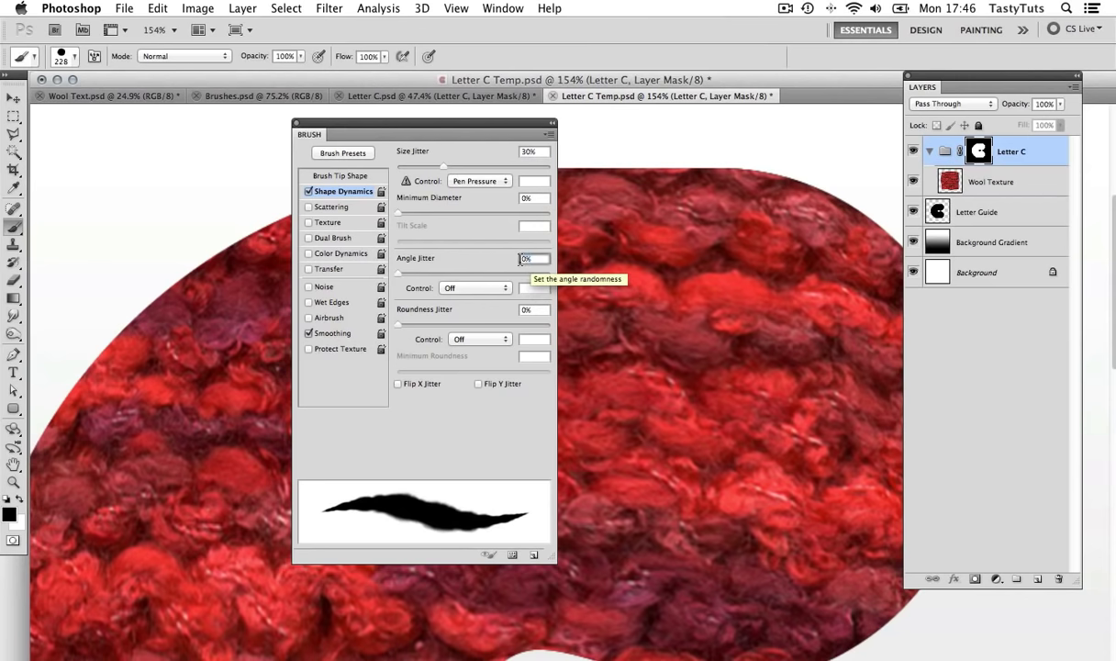
text(30)
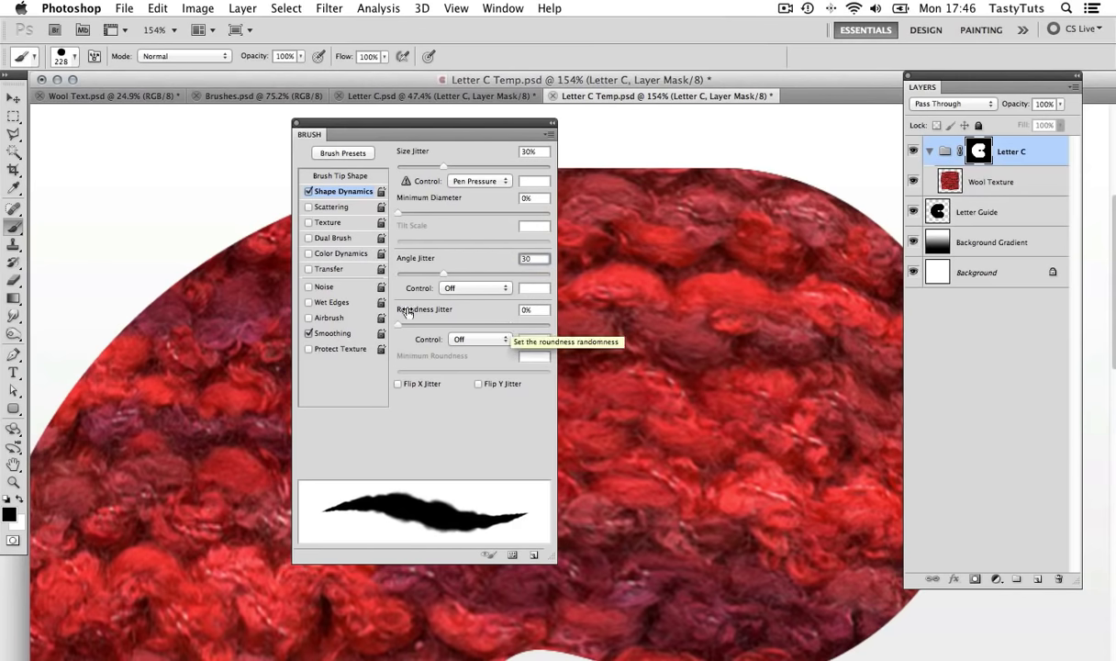
click(537, 311)
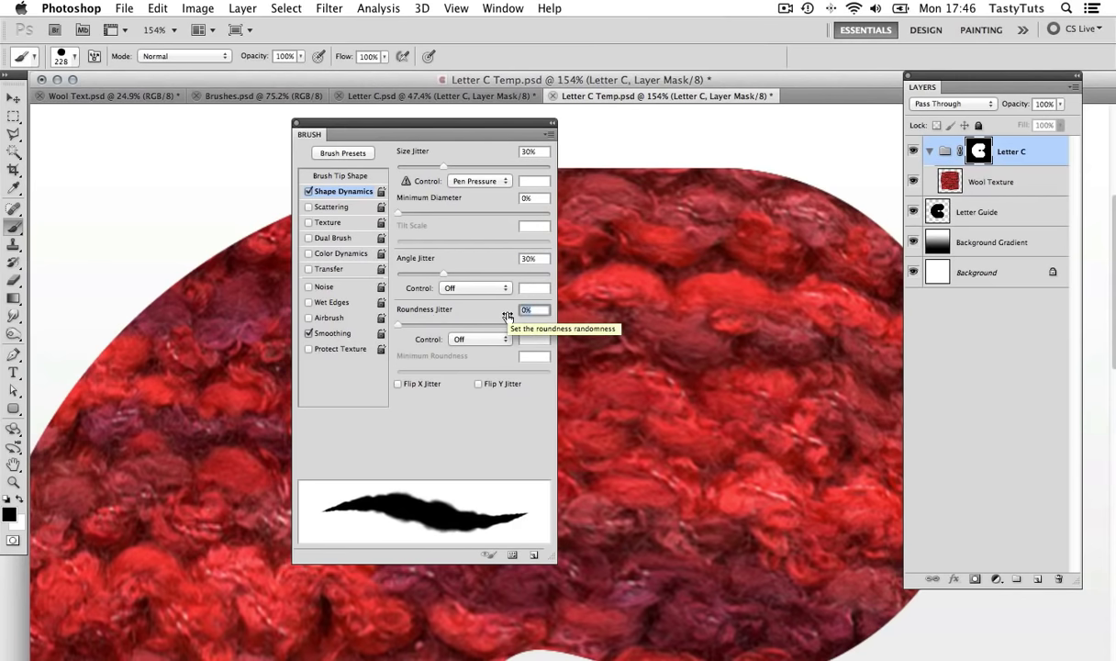
text(30)
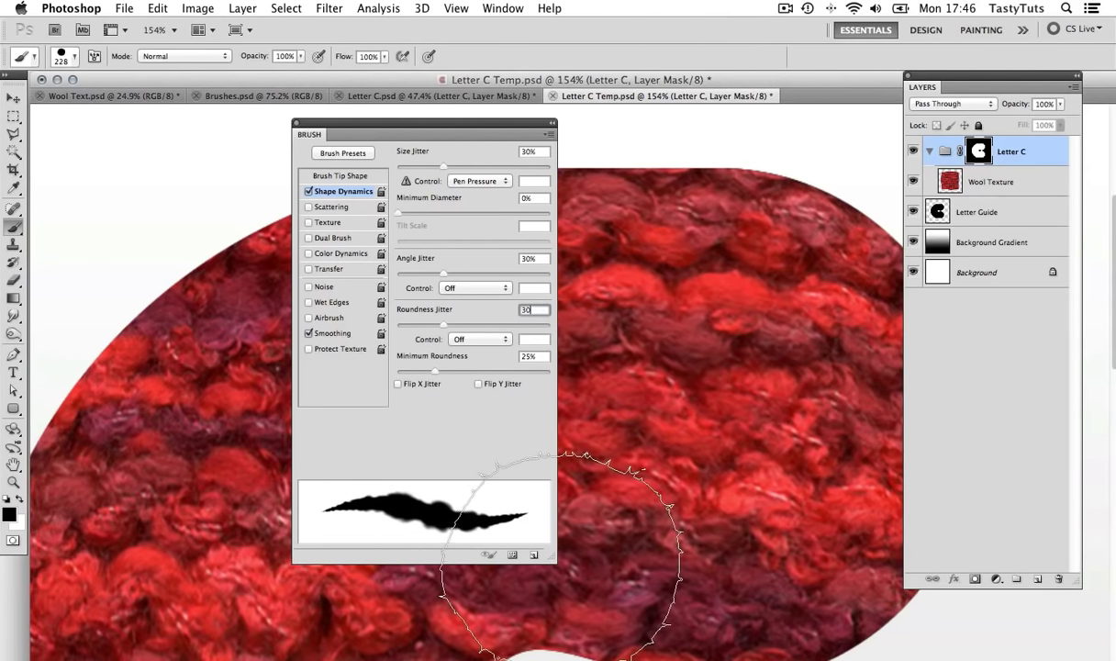
drag(526, 534, 524, 475)
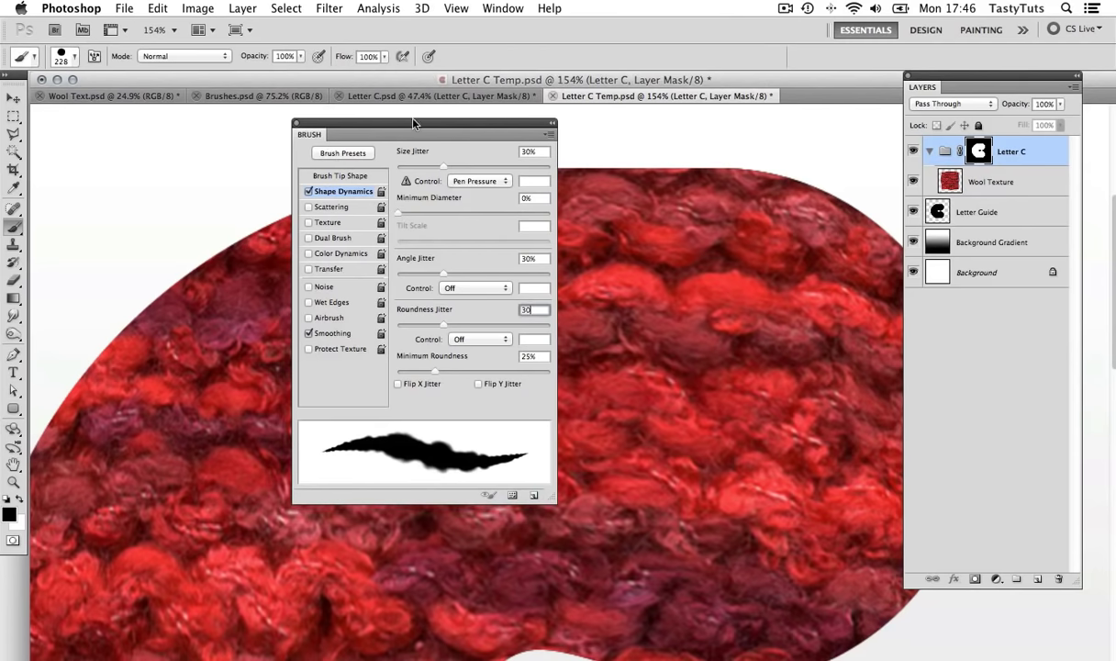
mouse_move(413, 122)
mouse_down()
mouse_move(824, 199)
mouse_move(950, 276)
mouse_up()
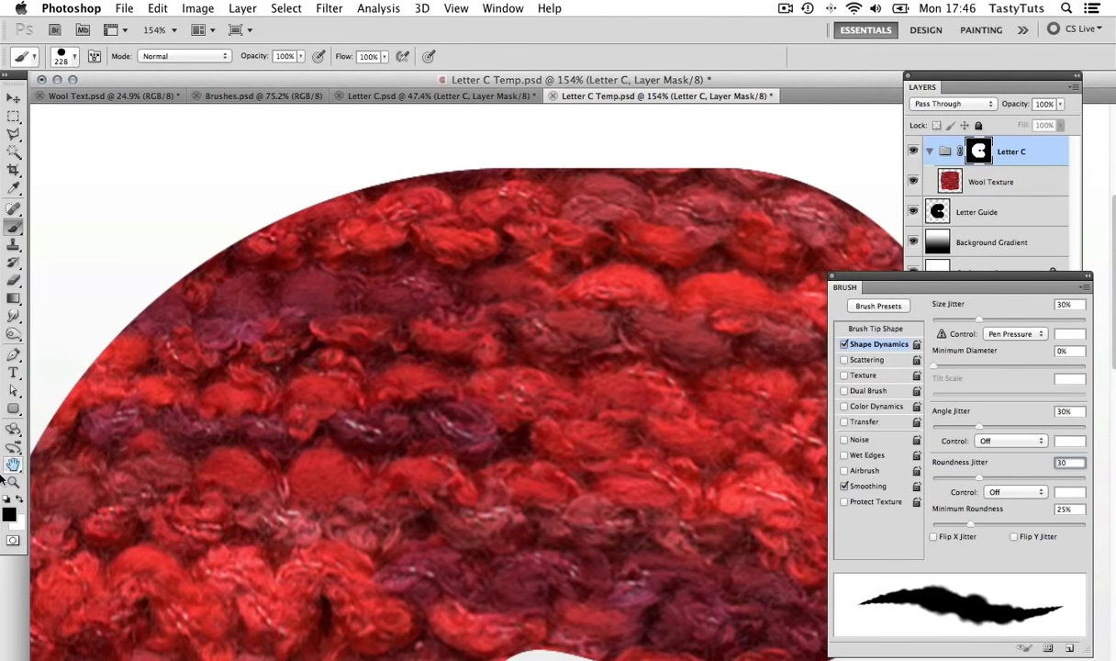
Set the painting colour to white and the brush size to 150
click(20, 501)
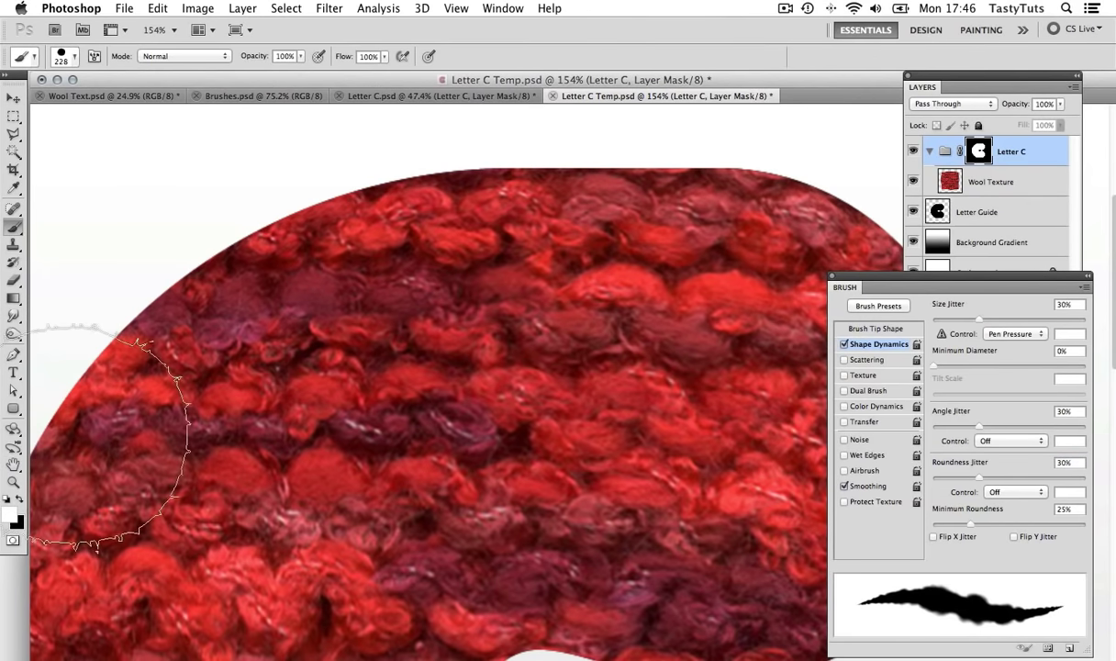
click(299, 57)
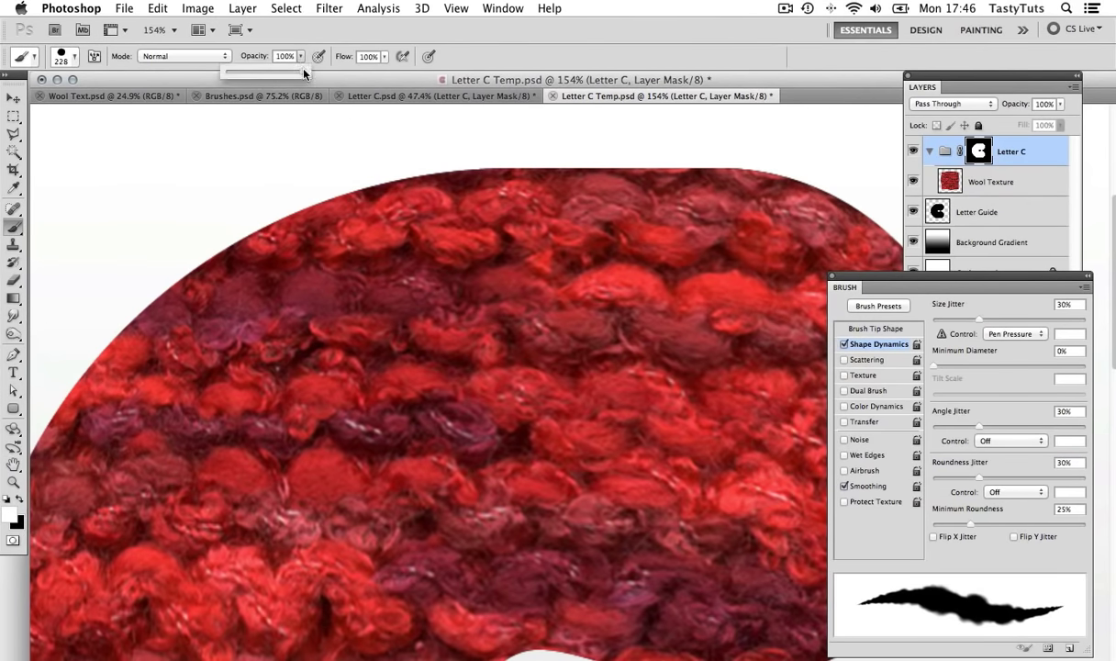
key(Return)
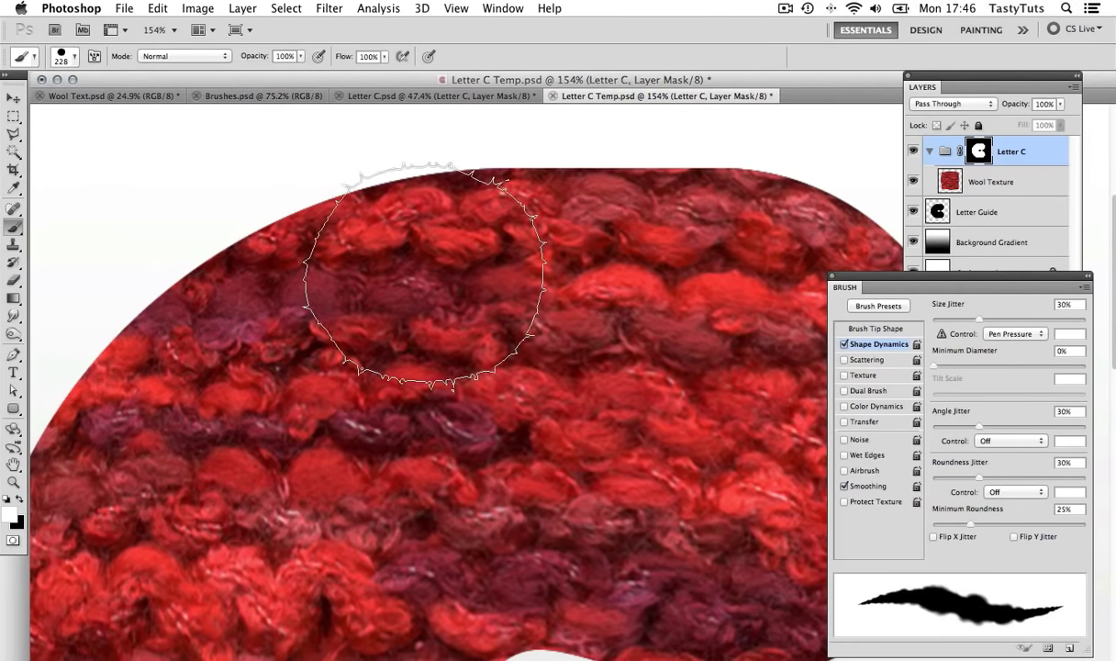
key(bracketleft)
key(bracketleft)
key(bracketleft)
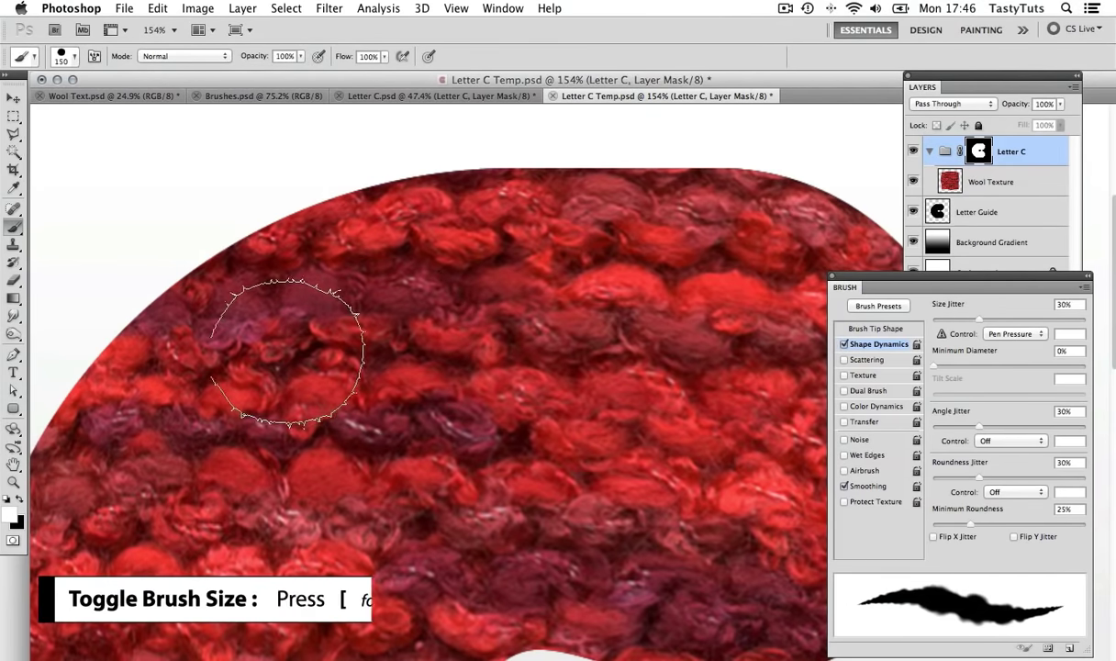
key(bracketright)
key(bracketright)
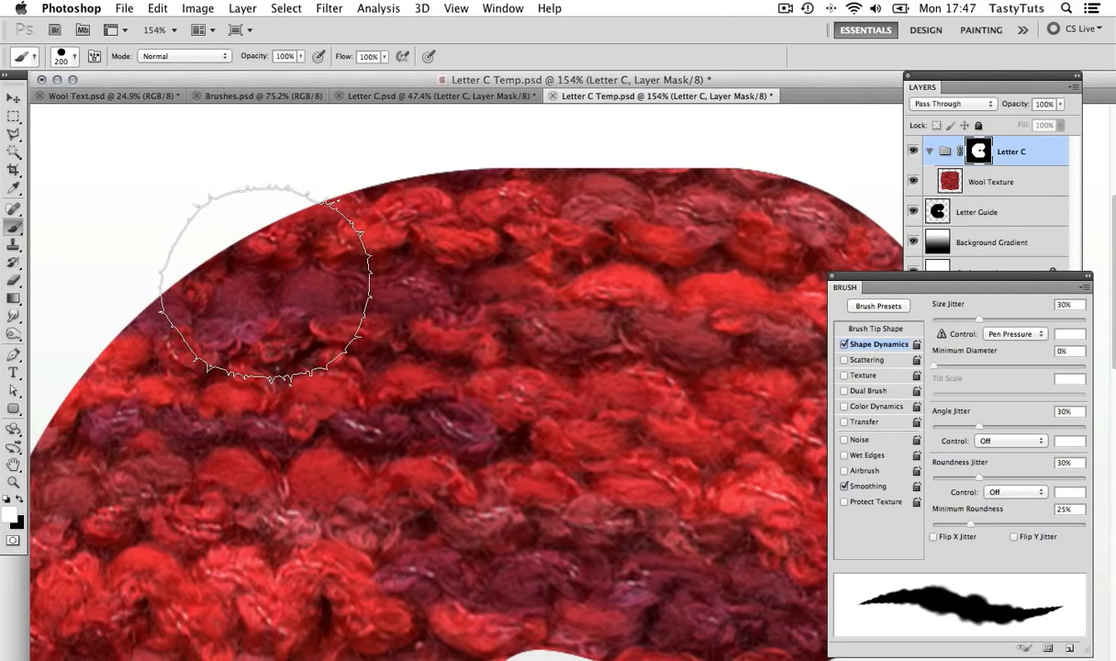
key(bracketleft)
key(bracketleft)
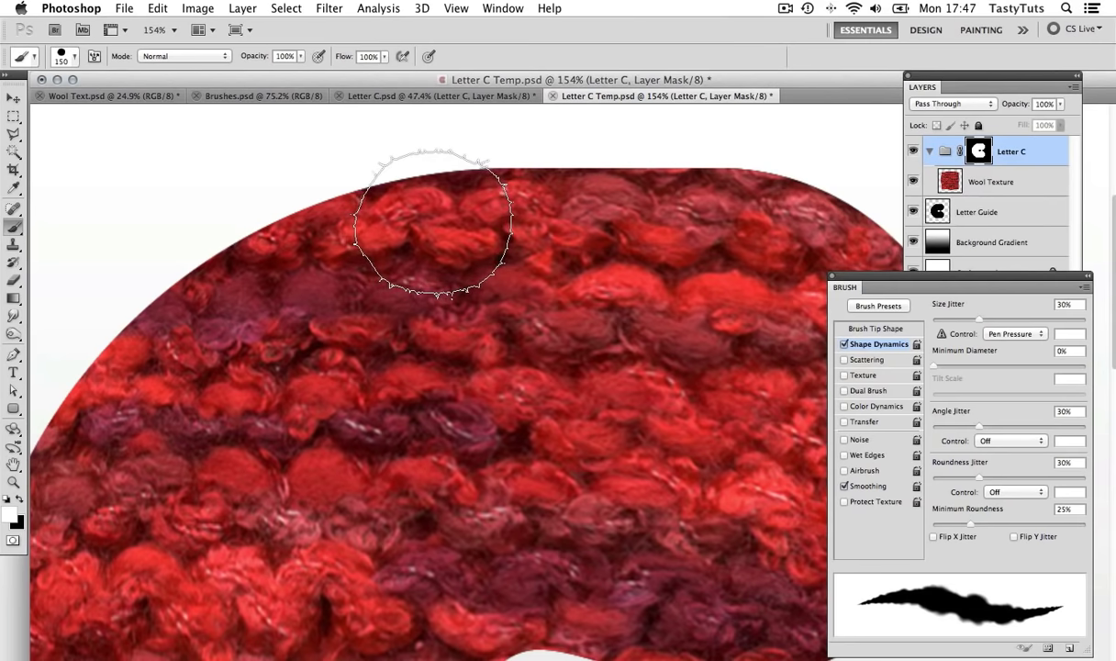
scroll(438, 222, up, 2)
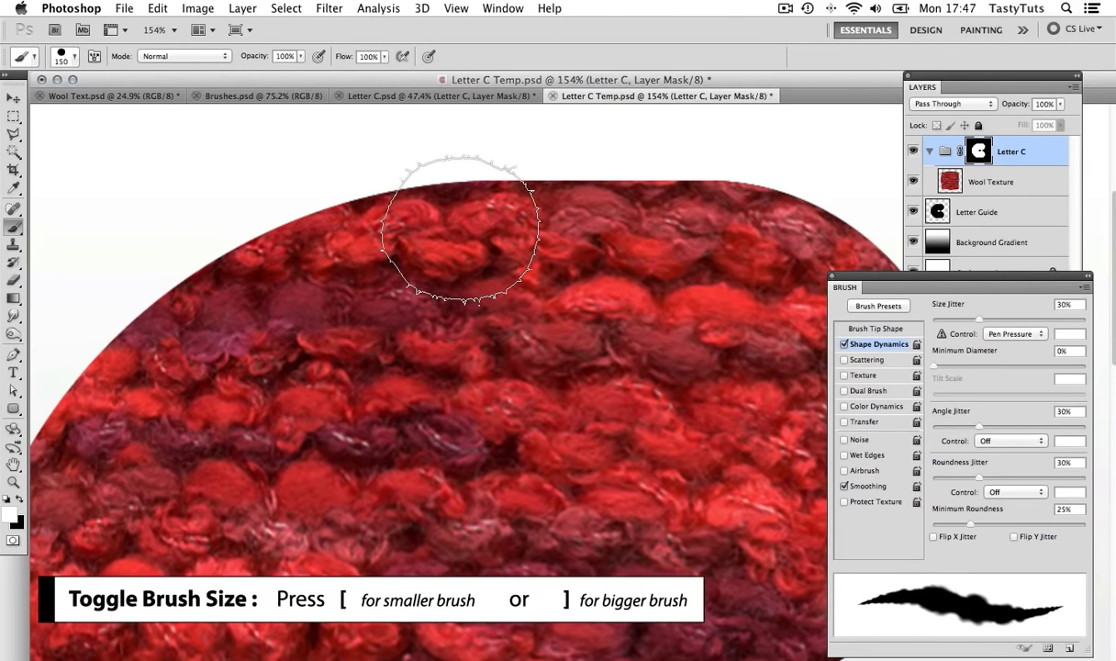
key(bracketleft)
key(bracketright)
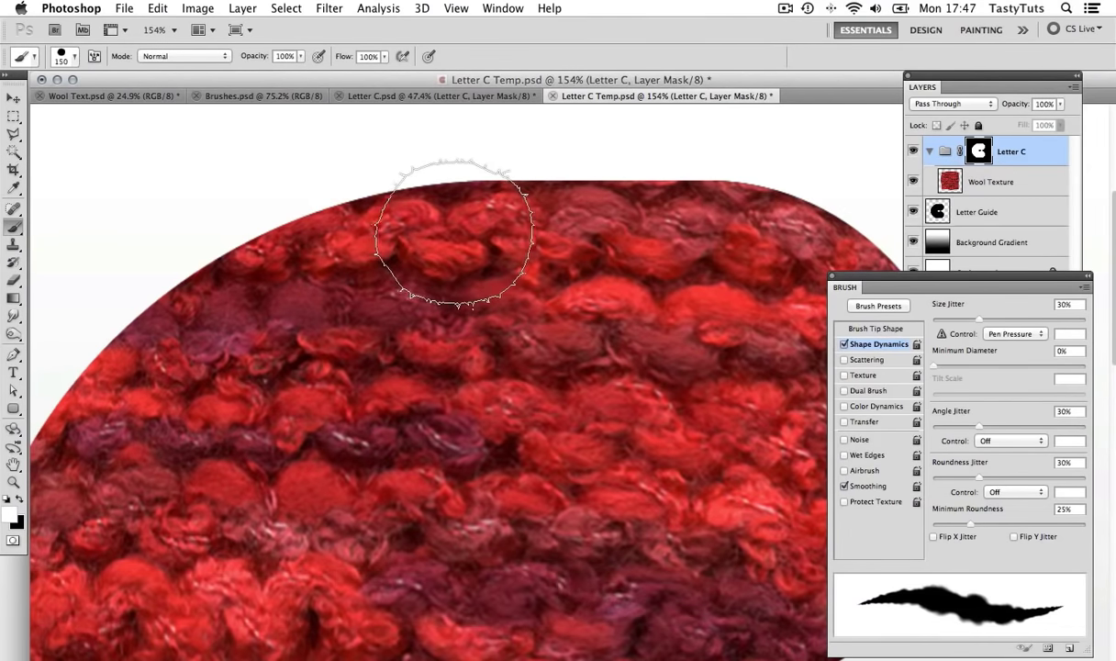
Paint fuzzy mask edges along the C's top-left, outer left and bottom edges
mouse_move(466, 234)
mouse_down()
mouse_move(349, 237)
mouse_move(209, 375)
mouse_move(449, 249)
mouse_up()
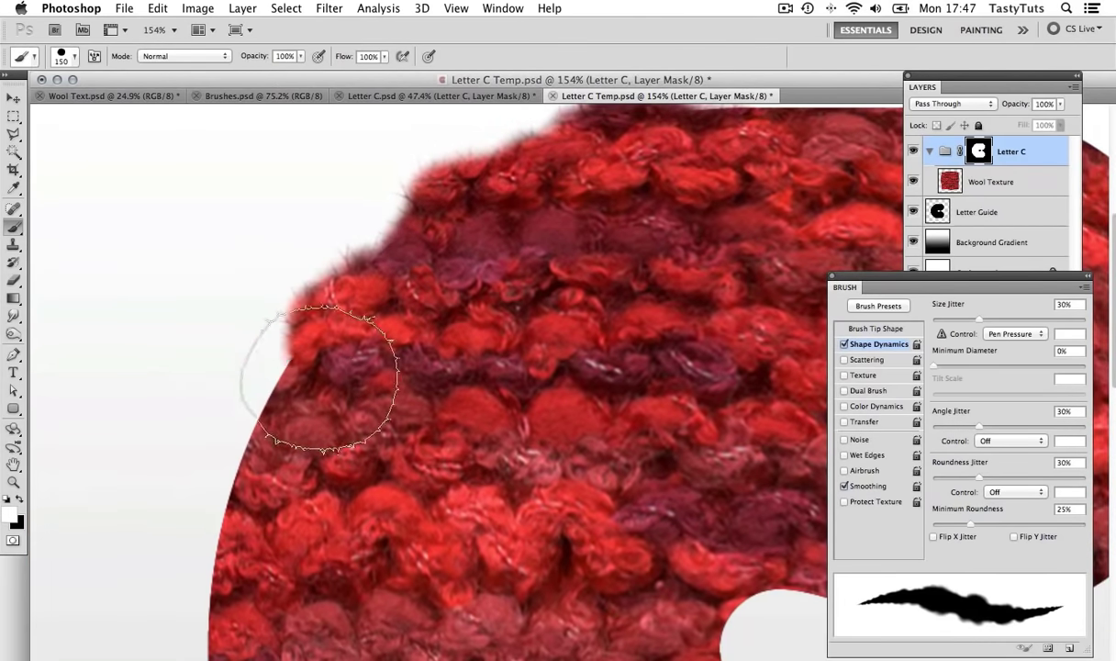
scroll(370, 347, down, 2)
mouse_move(370, 347)
mouse_down()
mouse_move(351, 292)
mouse_move(331, 370)
mouse_move(323, 347)
mouse_move(316, 478)
mouse_up()
scroll(329, 368, down, 4)
drag(328, 367, 324, 459)
scroll(324, 459, down, 4)
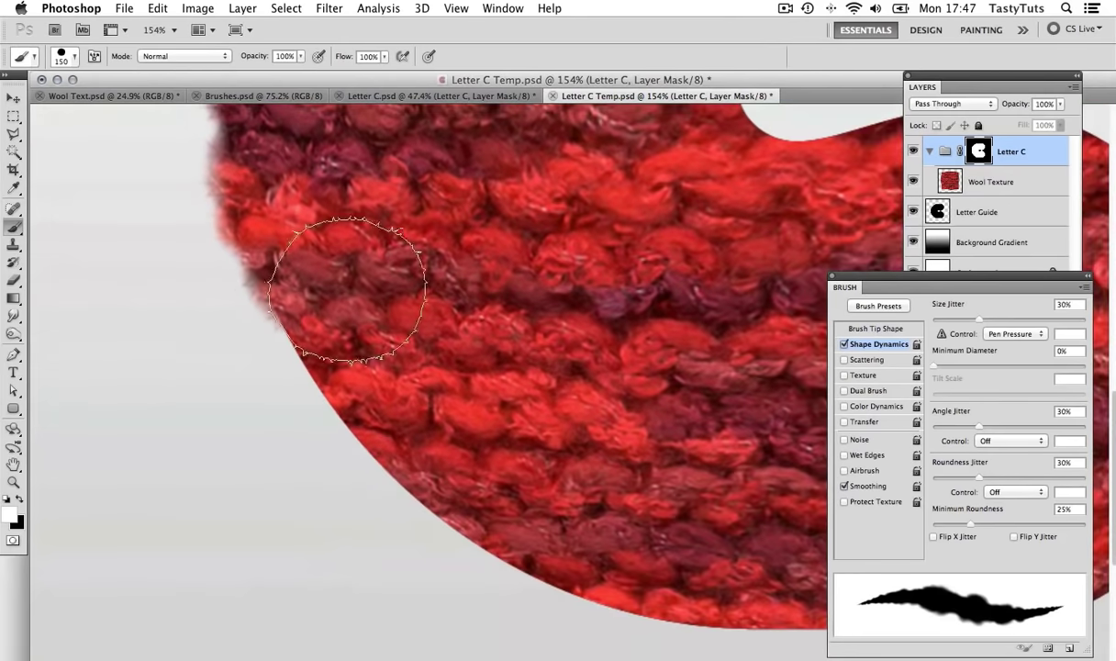
mouse_move(372, 296)
mouse_down()
mouse_move(342, 376)
mouse_move(334, 319)
mouse_move(401, 426)
mouse_move(307, 281)
mouse_move(331, 331)
mouse_move(285, 280)
mouse_move(390, 364)
mouse_move(535, 406)
mouse_up()
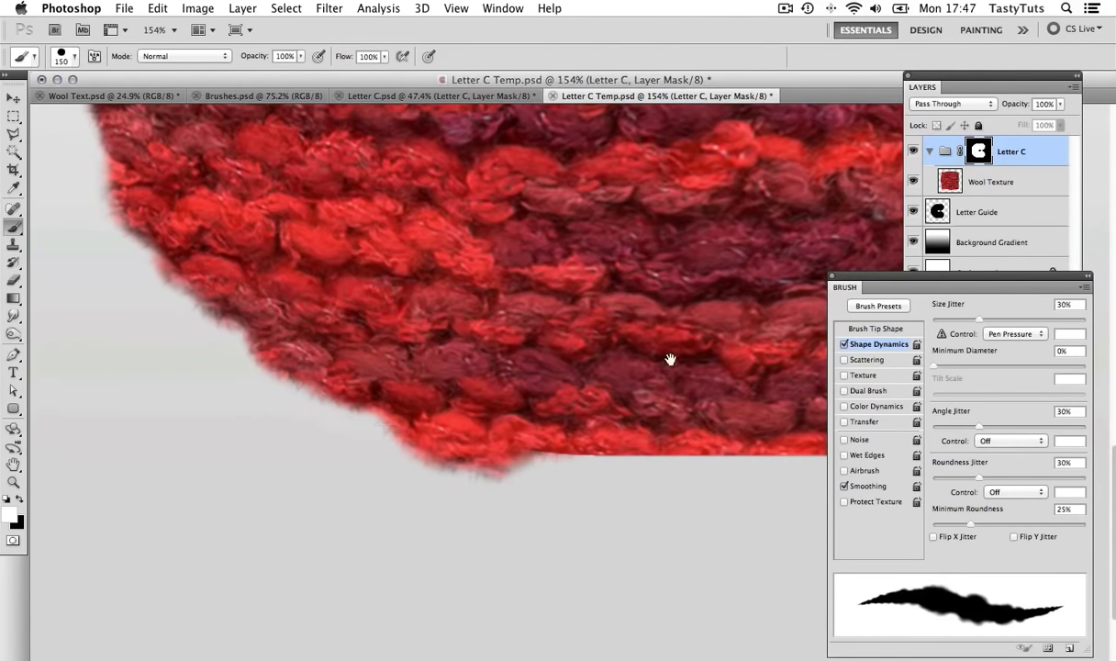
drag(670, 359, 262, 361)
key(bracketleft)
key(bracketleft)
mouse_move(187, 387)
mouse_down()
mouse_move(287, 373)
mouse_move(474, 379)
mouse_move(565, 335)
mouse_up()
Fuzz the C's lower-right edge, the lower curve's upper edge and the inner notch
scroll(565, 335, up, 2)
mouse_move(623, 312)
mouse_down()
mouse_move(553, 399)
mouse_move(568, 406)
mouse_move(477, 413)
mouse_up()
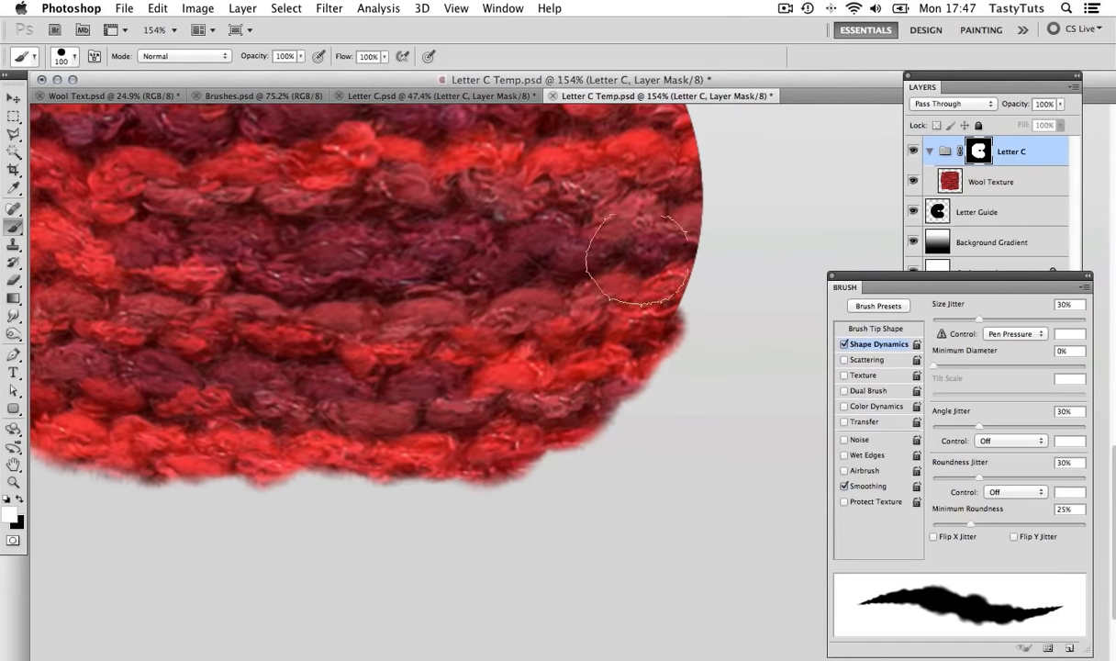
scroll(638, 259, up, 3)
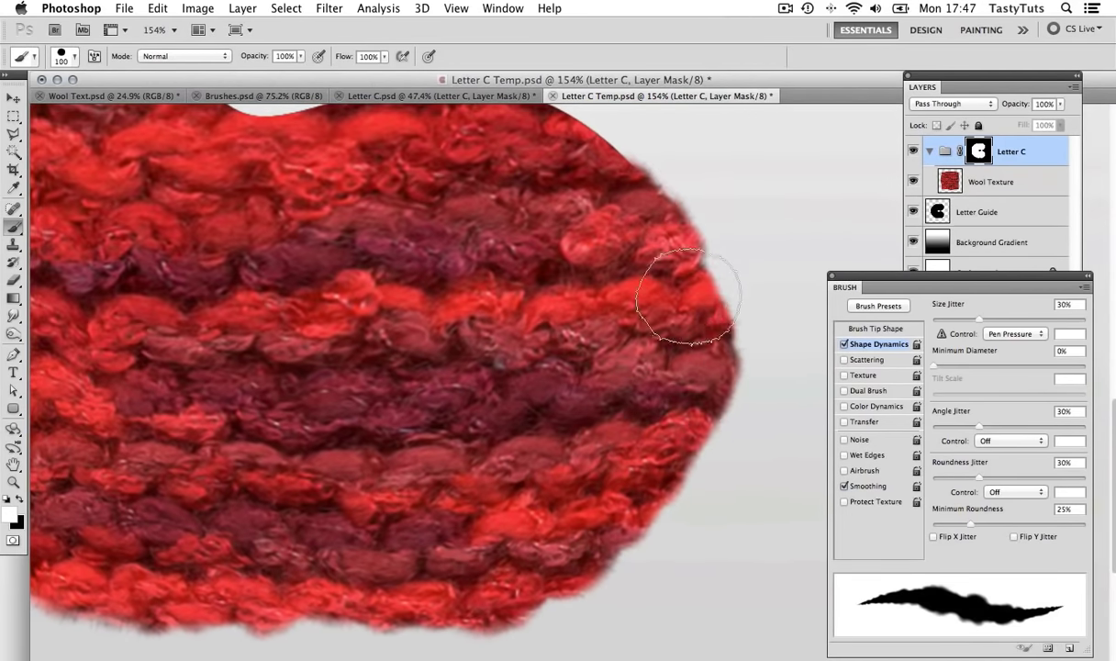
scroll(687, 296, up, 3)
mouse_move(680, 423)
mouse_down()
mouse_move(635, 324)
mouse_move(474, 311)
mouse_move(344, 340)
mouse_move(369, 318)
mouse_move(220, 279)
mouse_up()
scroll(219, 279, up, 3)
mouse_move(423, 249)
mouse_down()
mouse_move(322, 251)
mouse_move(285, 287)
mouse_move(262, 352)
mouse_move(287, 399)
mouse_up()
mouse_move(491, 286)
mouse_down()
mouse_move(612, 266)
mouse_move(523, 261)
mouse_move(617, 319)
mouse_up()
Fuzz the C's upper curve, right edge and top edge
scroll(618, 319, up, 3)
mouse_move(705, 237)
mouse_down()
mouse_move(498, 411)
mouse_move(685, 224)
mouse_up()
scroll(685, 224, up, 3)
mouse_move(551, 175)
mouse_down()
mouse_move(642, 229)
mouse_move(667, 332)
mouse_move(641, 324)
mouse_move(698, 287)
mouse_move(536, 212)
mouse_move(221, 204)
mouse_up()
scroll(641, 324, up, 3)
drag(229, 207, 495, 338)
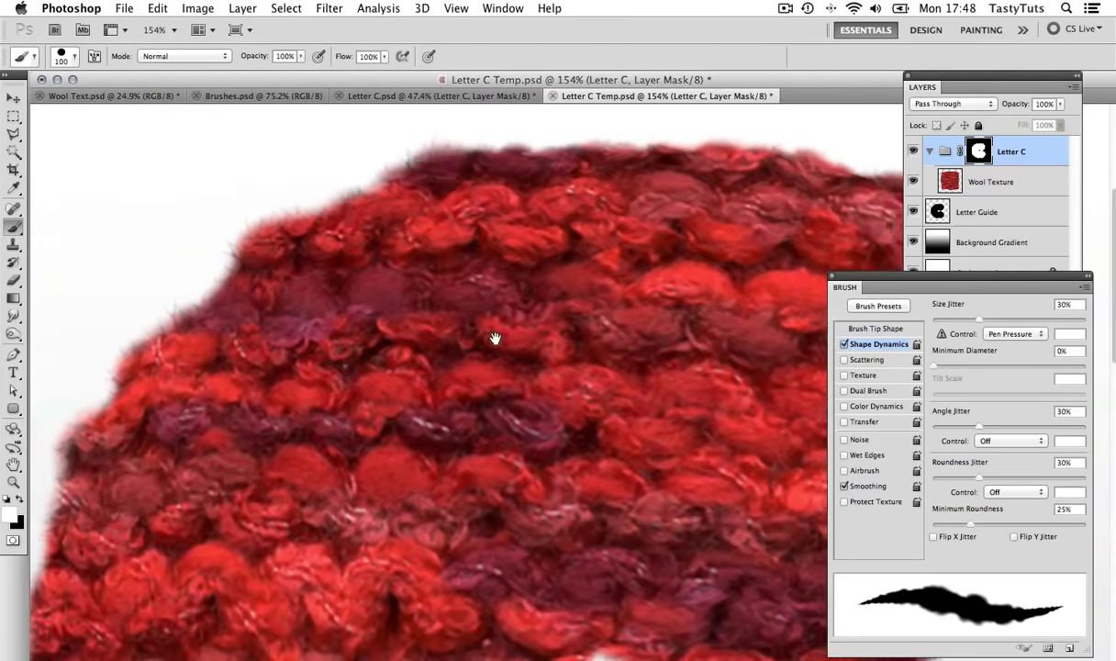
mouse_move(395, 271)
mouse_down()
mouse_move(336, 229)
mouse_move(685, 192)
mouse_move(675, 306)
mouse_move(642, 358)
mouse_up()
key(z)
drag(661, 367, 636, 366)
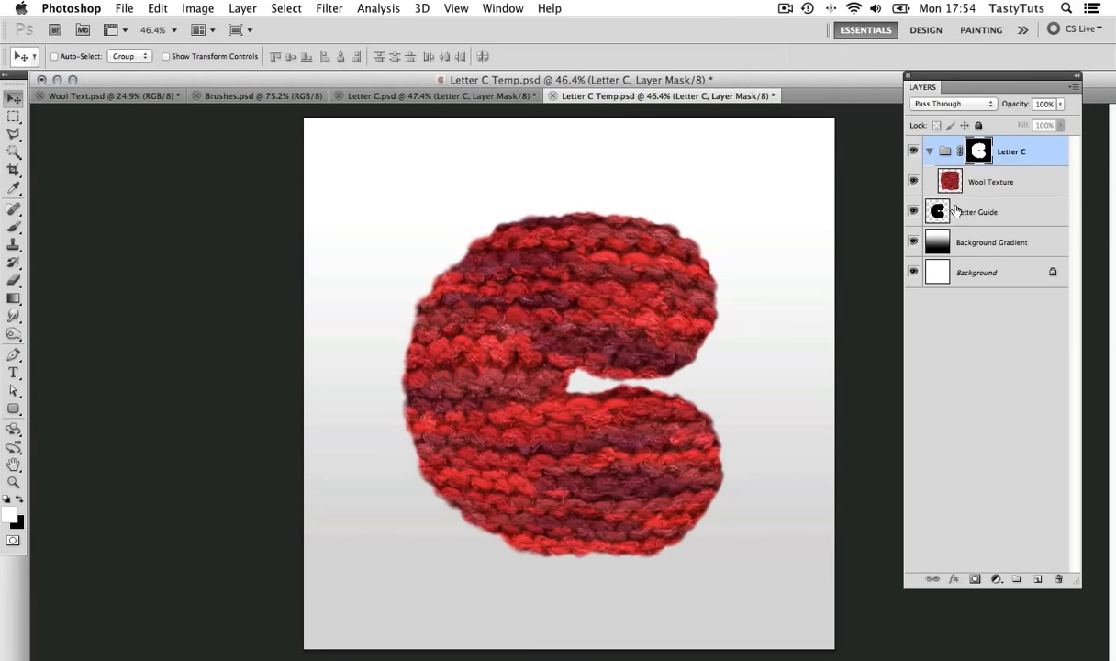
Create a new empty layer named 'Shadow' directly above Wool Texture
click(983, 184)
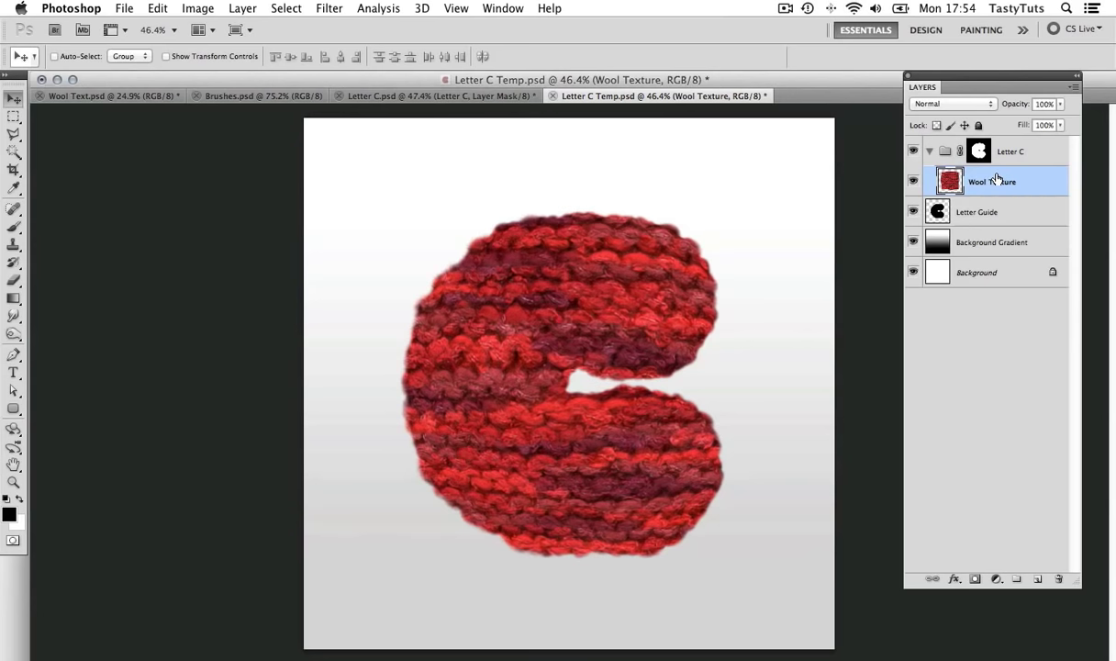
key(super+shift+n)
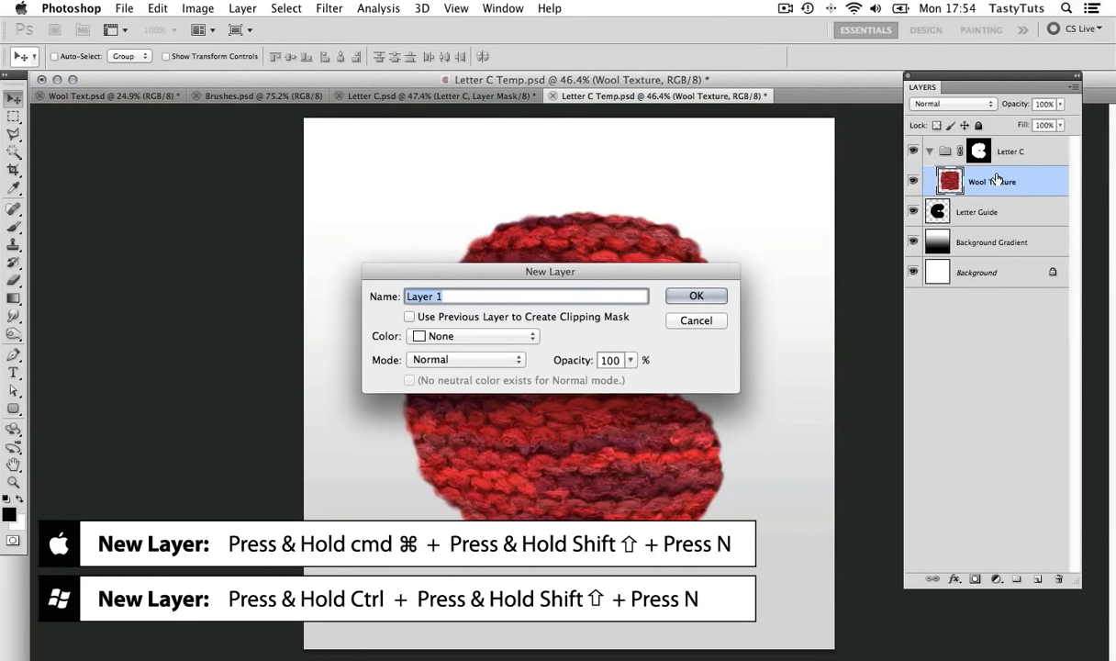
text(Shado)
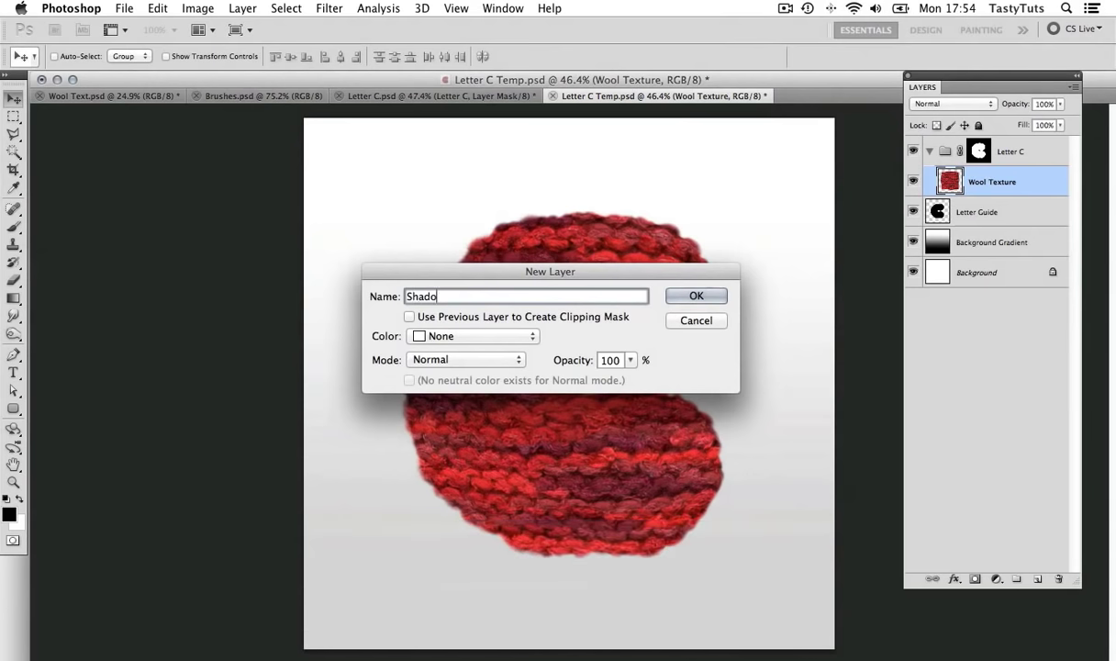
text(w)
click(697, 295)
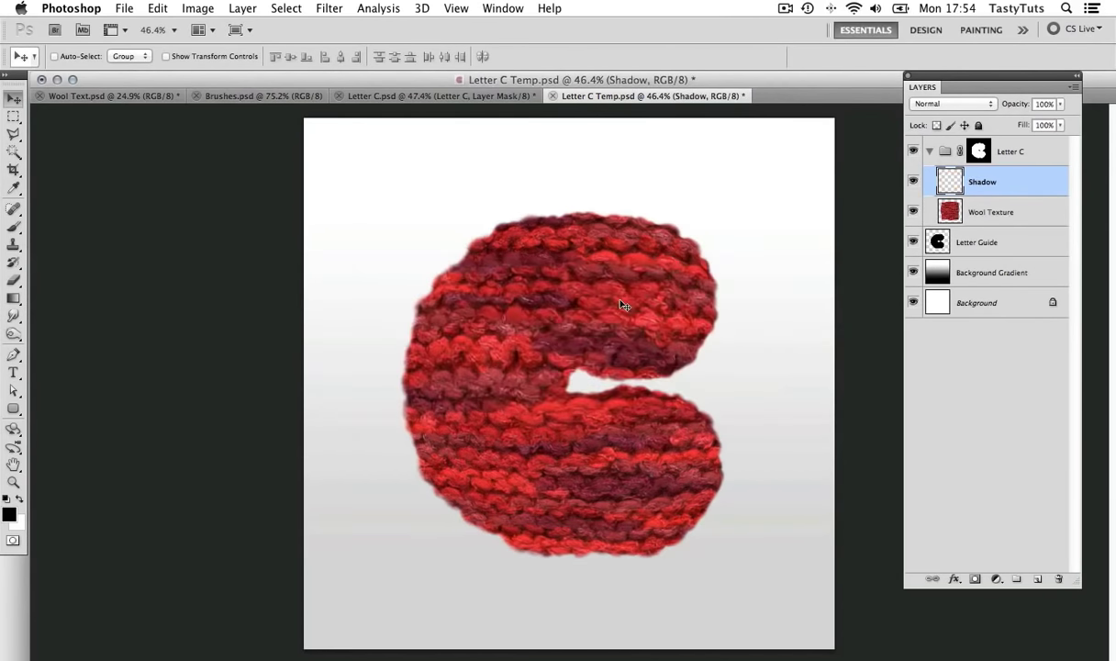
Choose a soft round brush at 15% opacity
key(b)
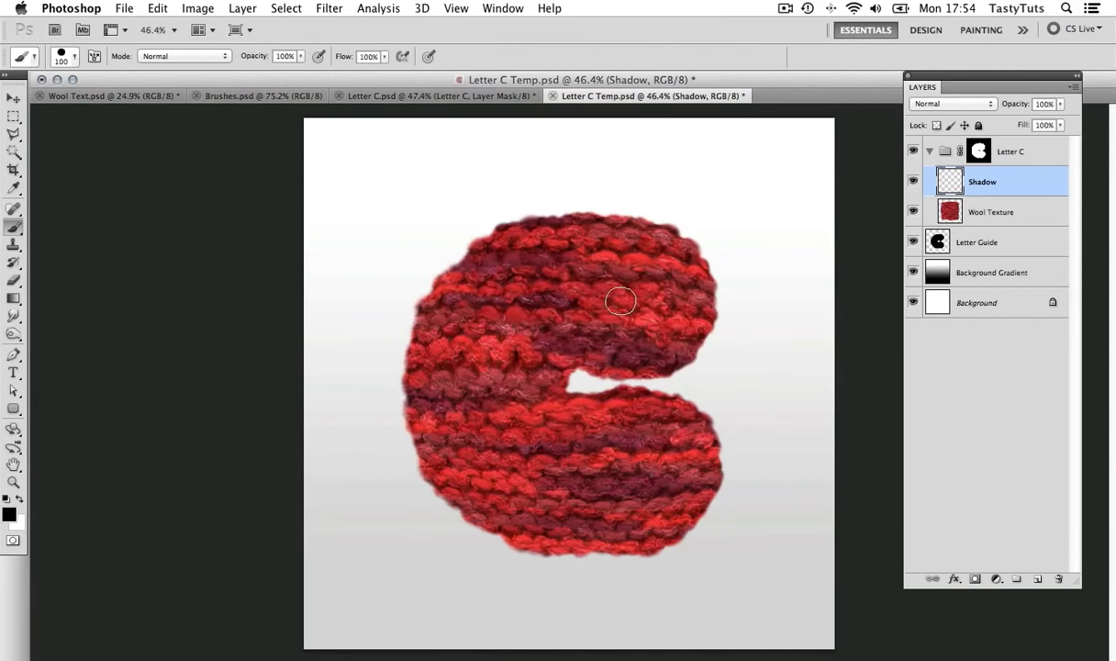
click(74, 58)
scroll(83, 175, up, 2)
click(79, 162)
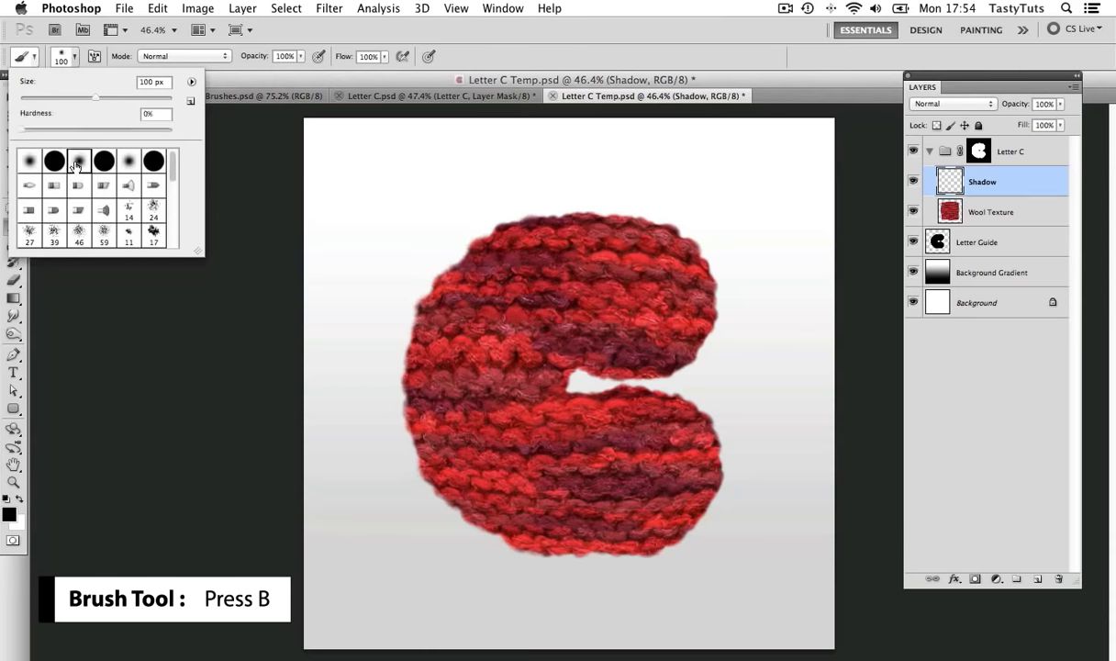
click(231, 144)
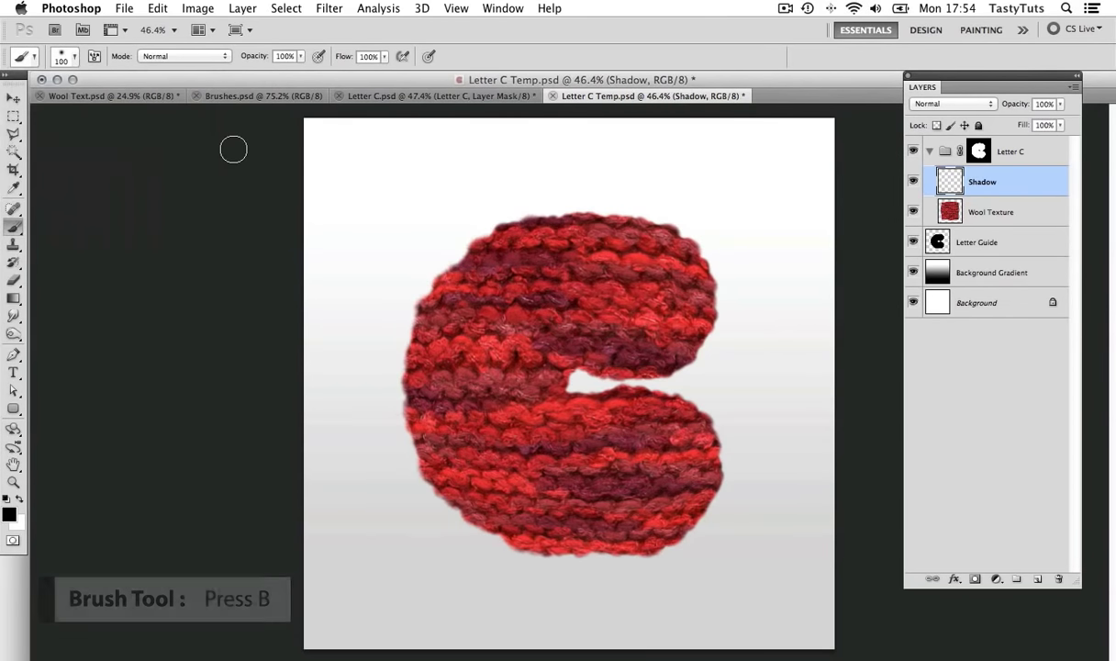
double_click(290, 53)
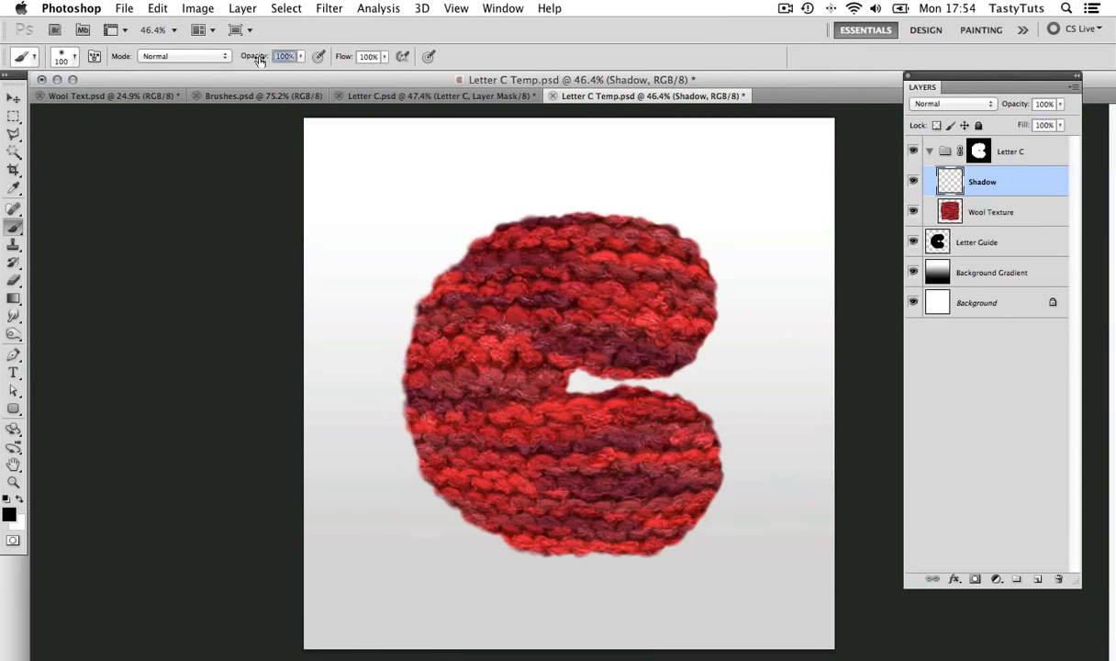
text(15)
key(Return)
Paint a faint black shadow just below the letter, ending with a 150 brush
key(bracketright)
key(bracketright)
key(bracketright)
key(bracketright)
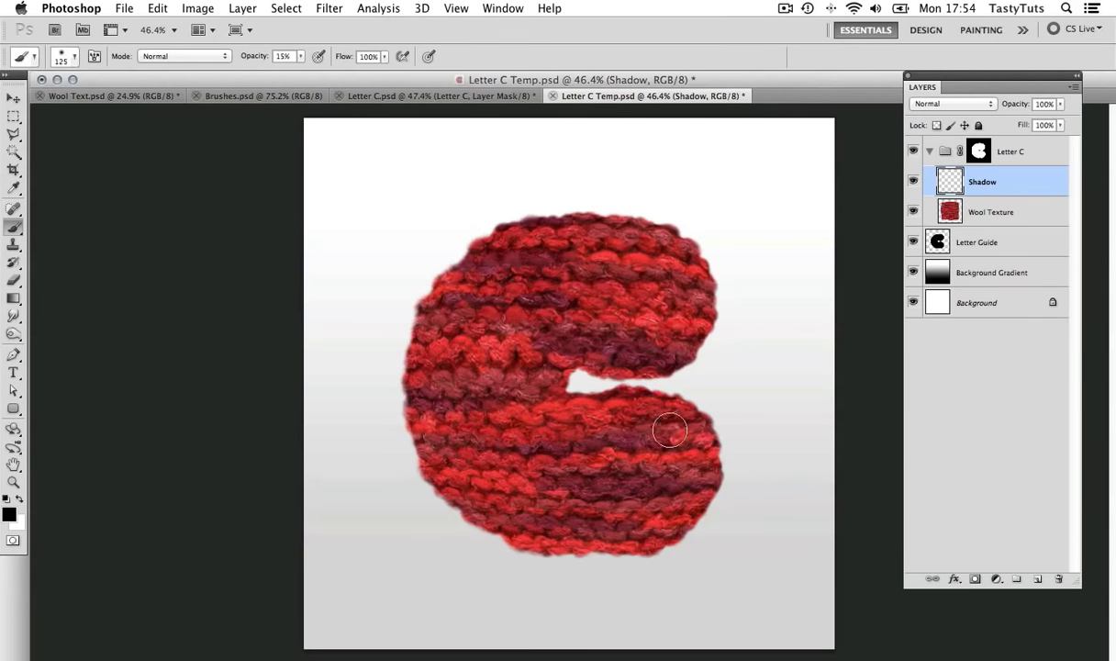
key(bracketright)
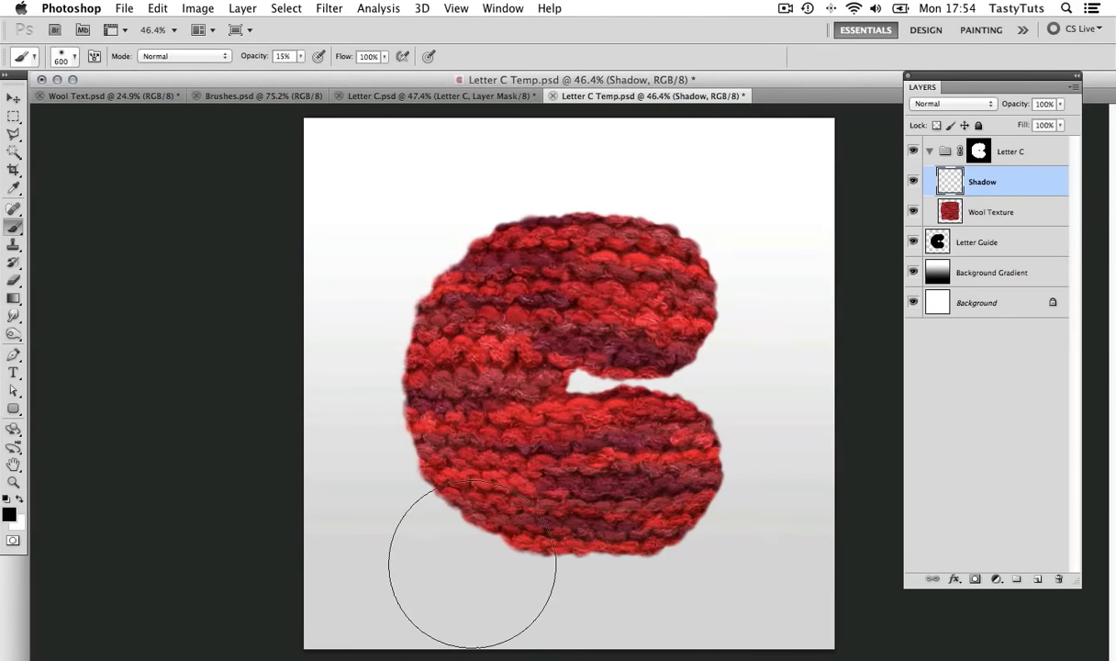
key(bracketleft)
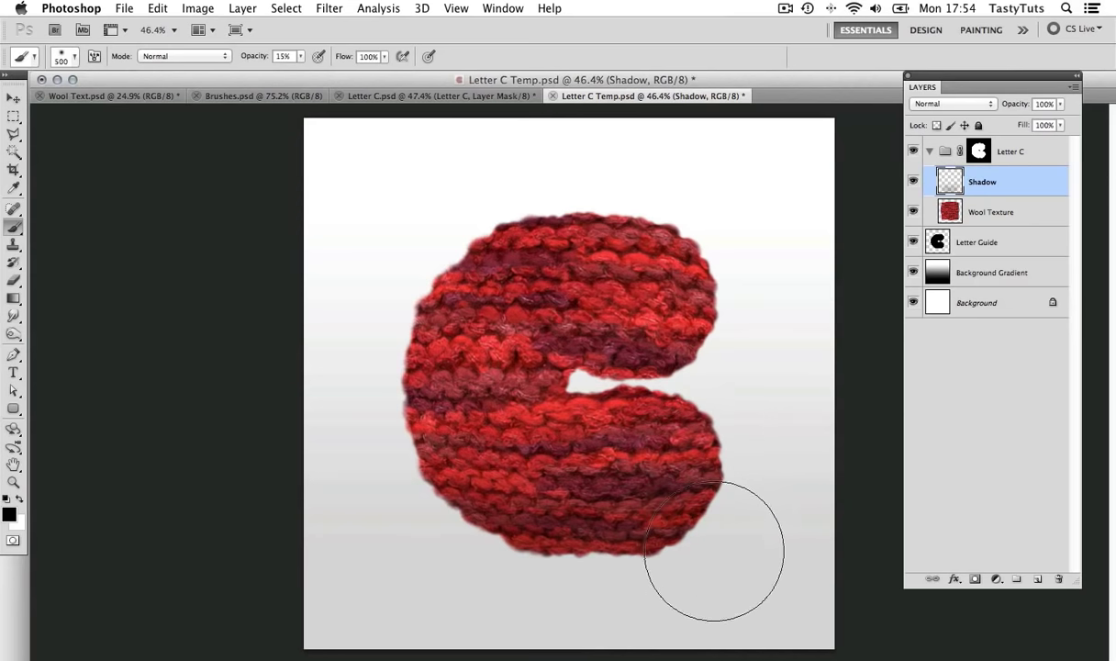
key(bracketright)
key(bracketright)
key(bracketright)
key(bracketleft)
key(bracketleft)
key(bracketleft)
key(bracketleft)
key(bracketleft)
key(bracketleft)
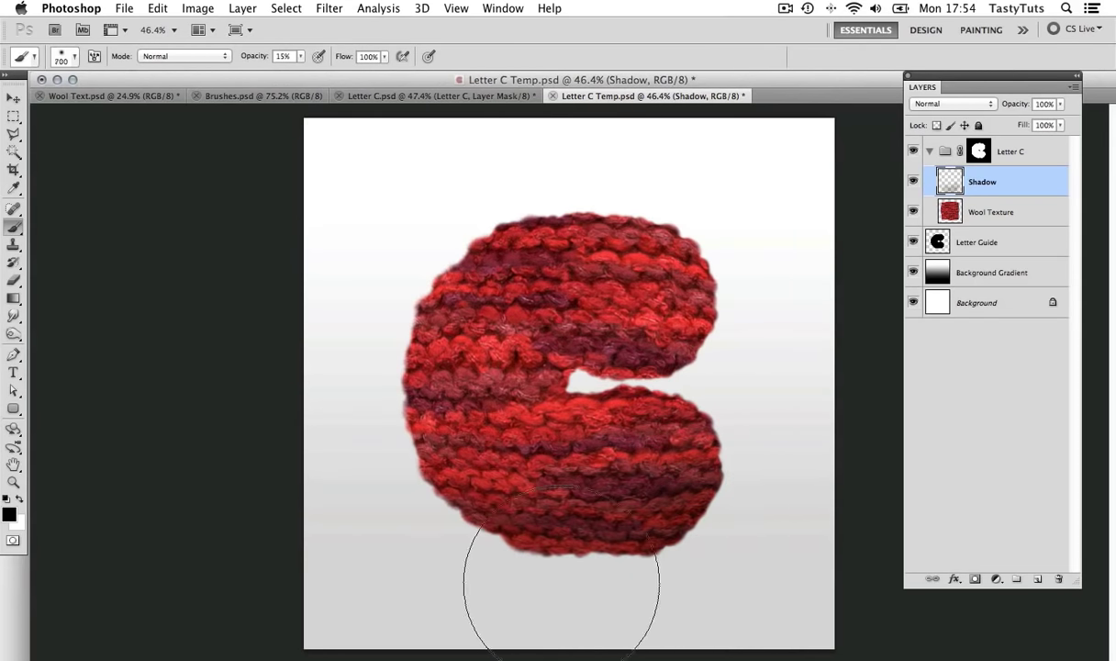
mouse_move(560, 588)
mouse_down()
mouse_move(508, 571)
mouse_move(657, 574)
mouse_move(515, 570)
mouse_up()
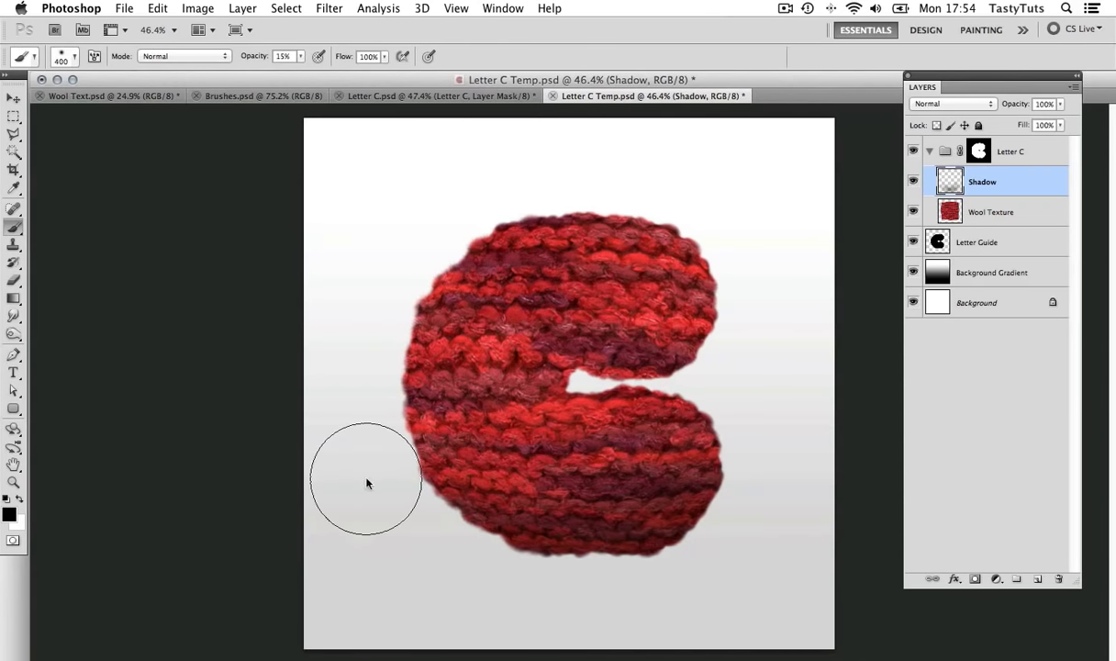
key(bracketleft)
key(bracketleft)
key(bracketleft)
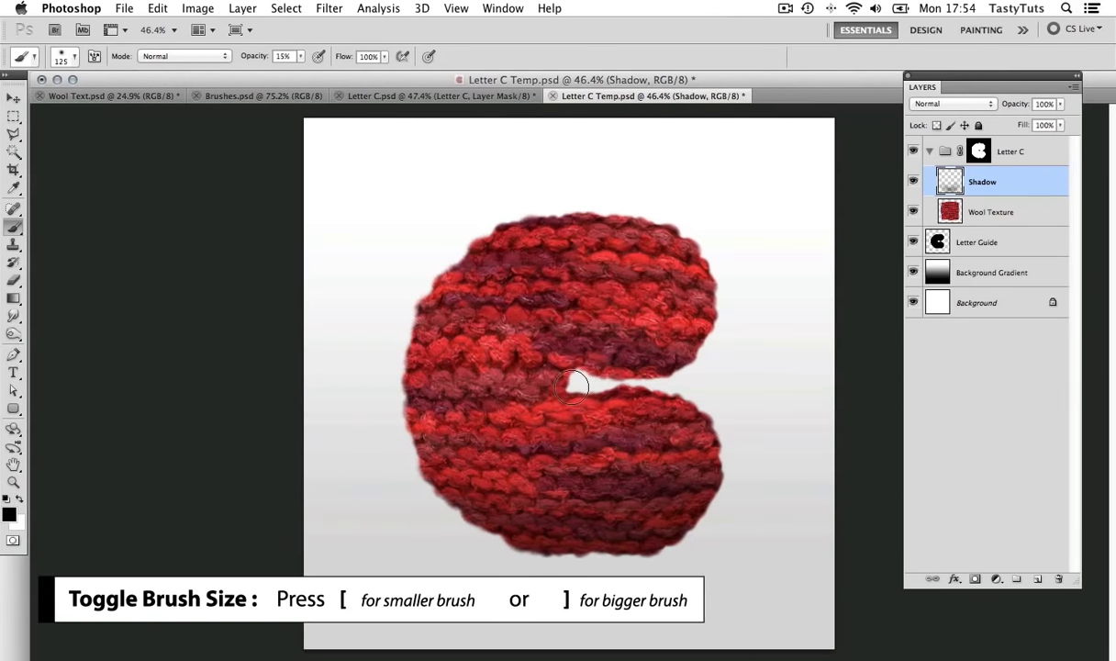
key(bracketright)
key(bracketright)
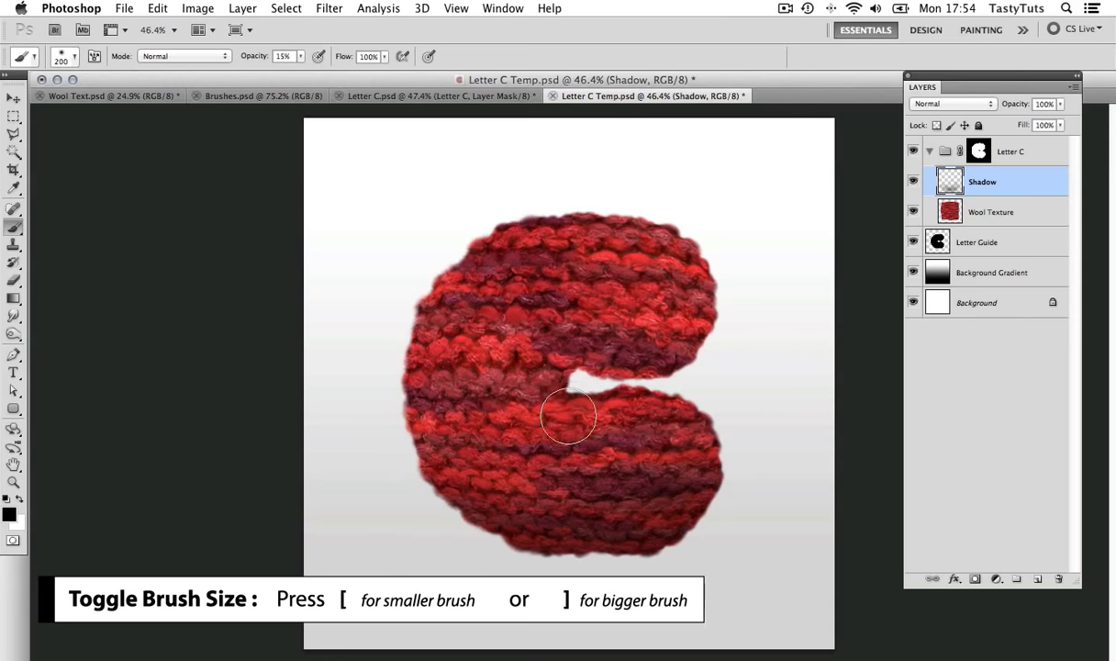
key(bracketleft)
key(bracketleft)
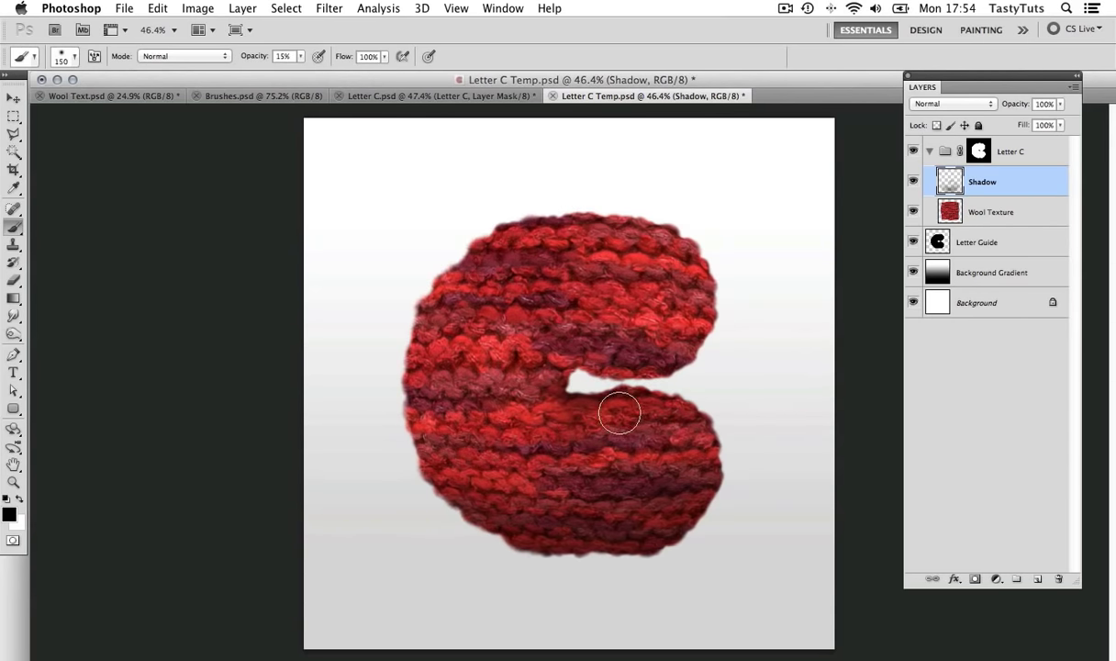
key(bracketright)
key(bracketright)
key(bracketleft)
key(bracketleft)
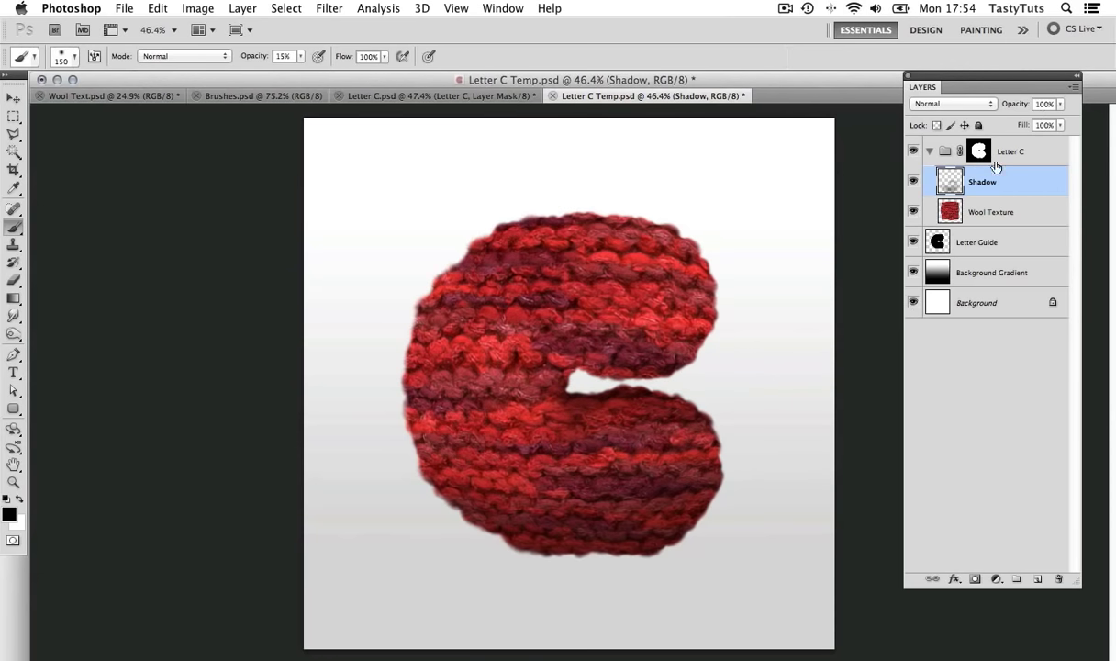
Lower the Shadow layer's opacity to 80%
click(1061, 104)
drag(1066, 112, 1048, 126)
click(971, 177)
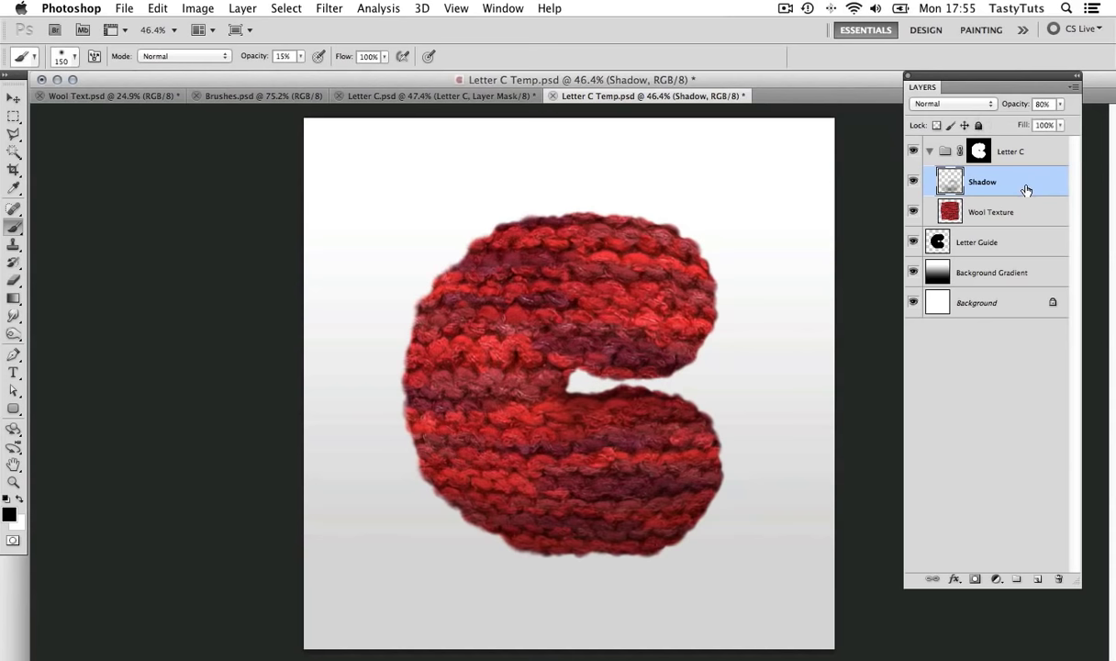
Toggle the Shadow layer off and on, collapse Letter C, and select Letter Guide
key(v)
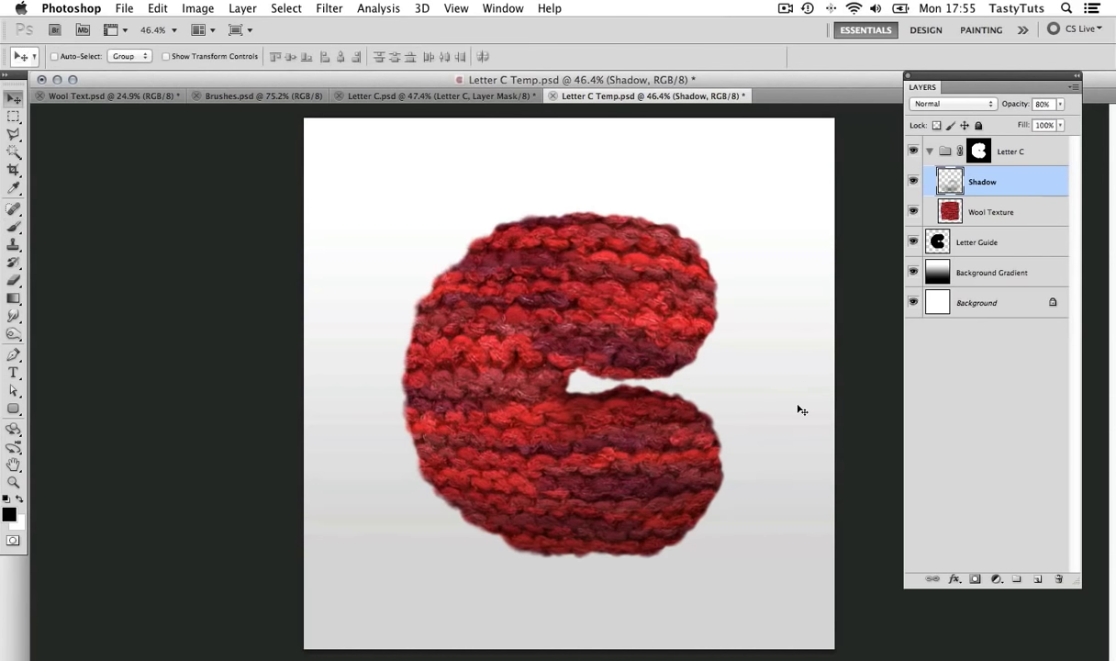
click(913, 184)
click(914, 184)
click(930, 150)
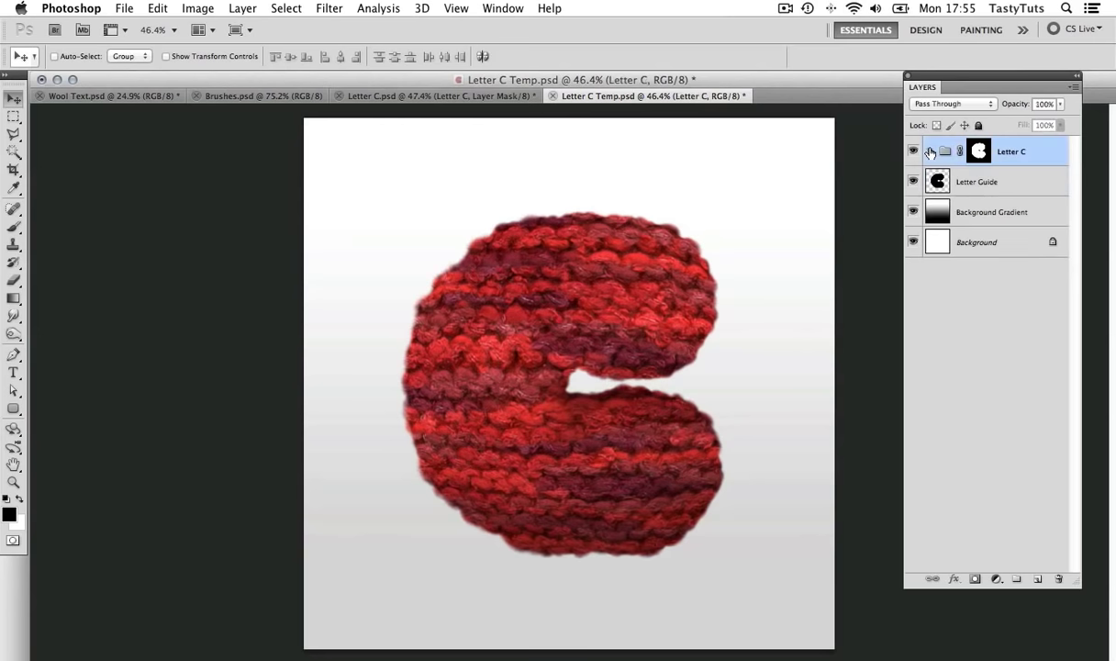
click(986, 181)
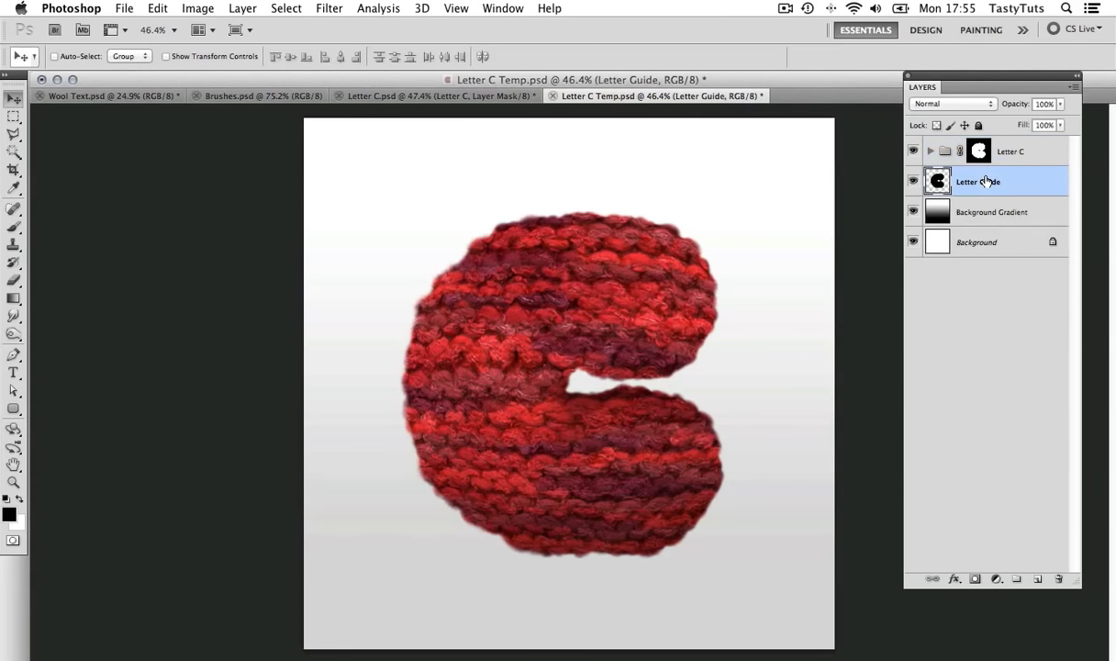
Create a new empty layer named 'Letter Shadow'
key(super+shift+n)
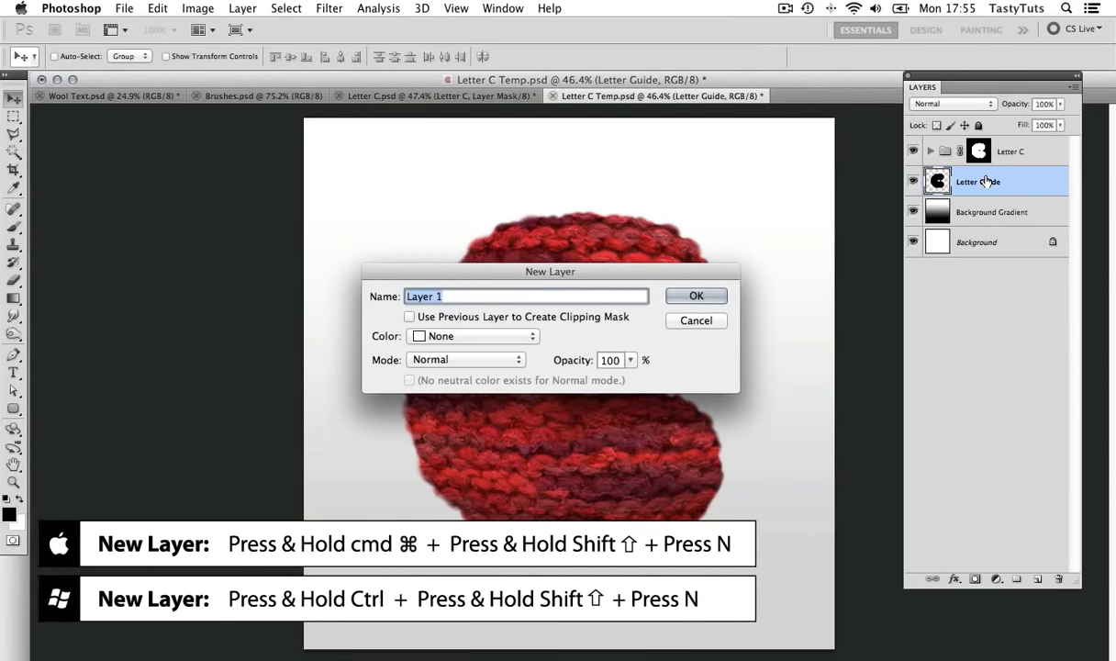
text(Letter S)
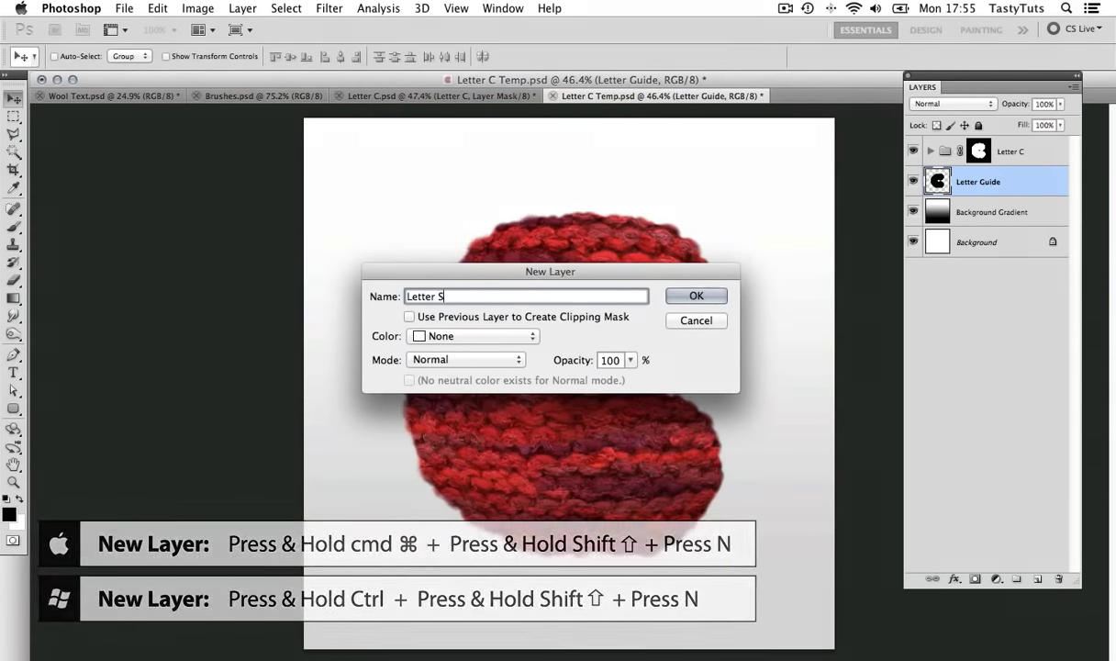
text(hadow)
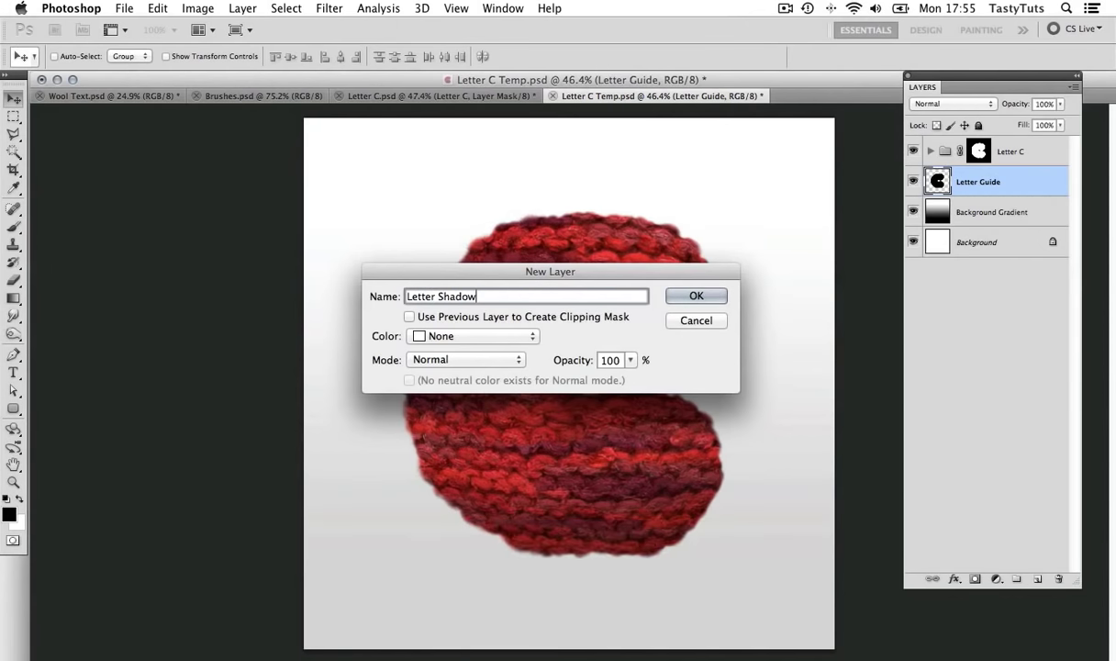
click(707, 296)
Set up a soft round brush at 1400 px and 10% opacity
key(b)
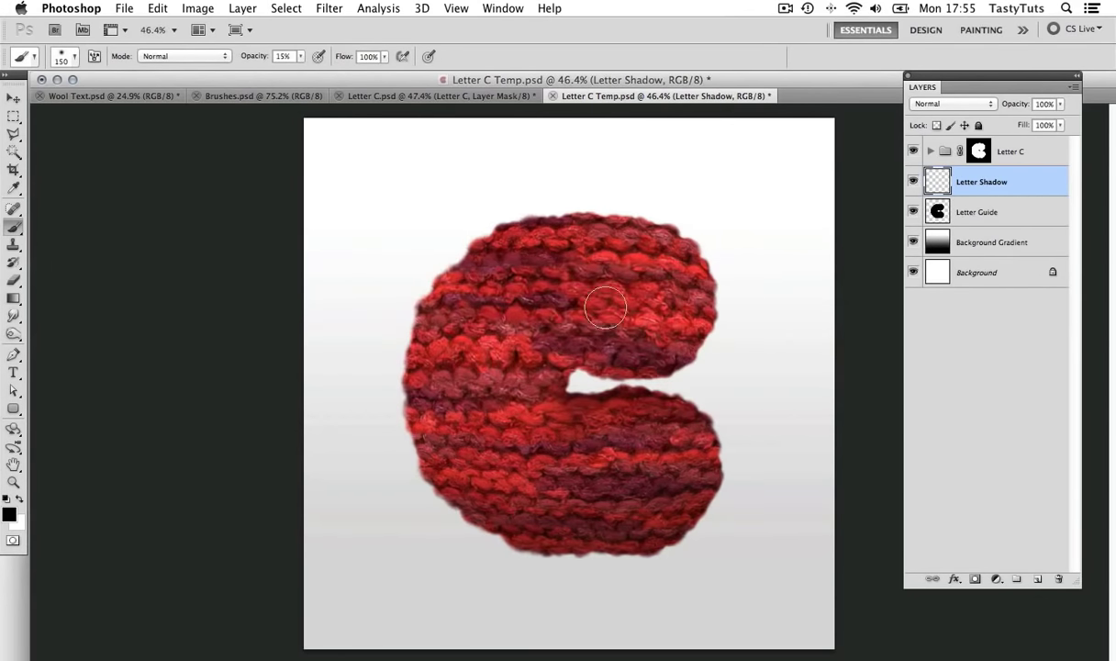
click(74, 58)
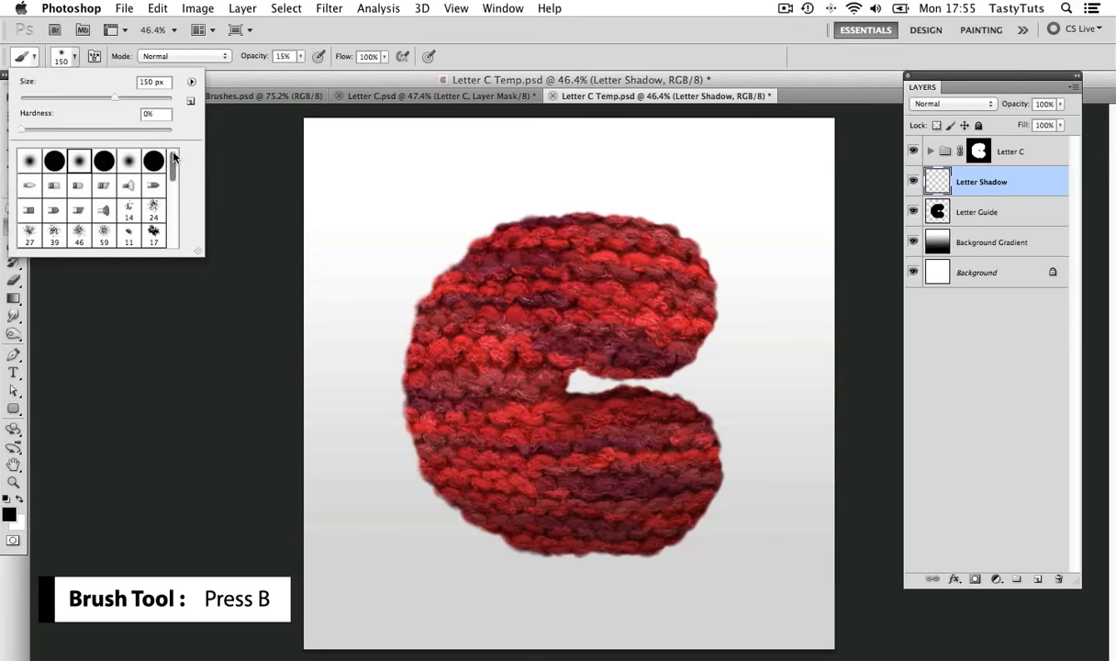
drag(169, 152, 177, 238)
click(54, 234)
key(Return)
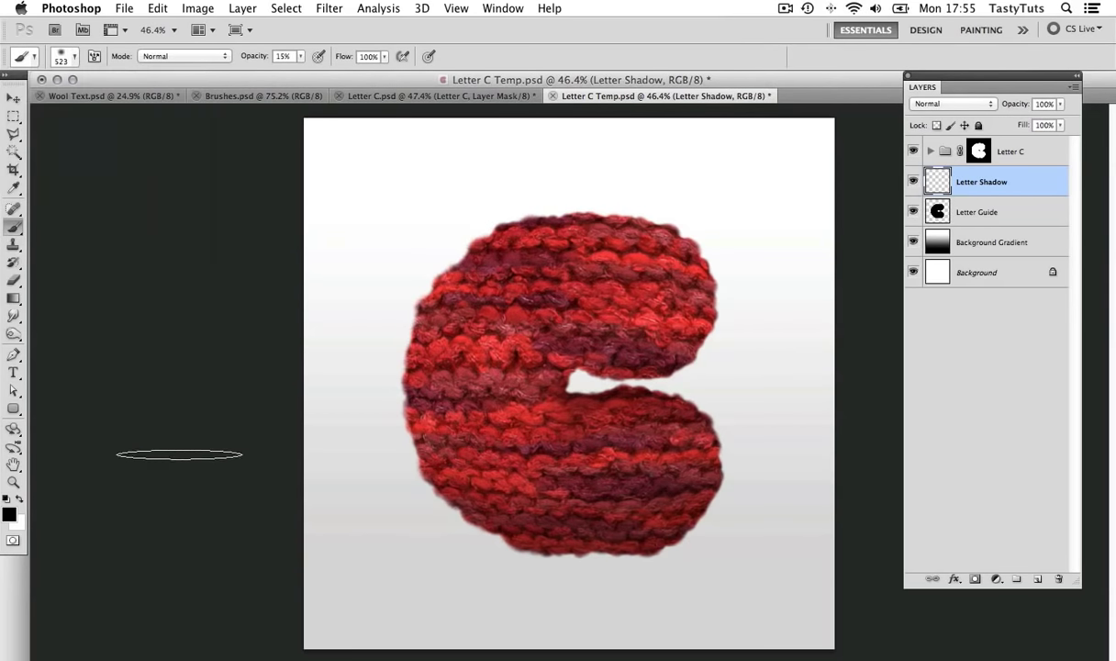
key(bracketright)
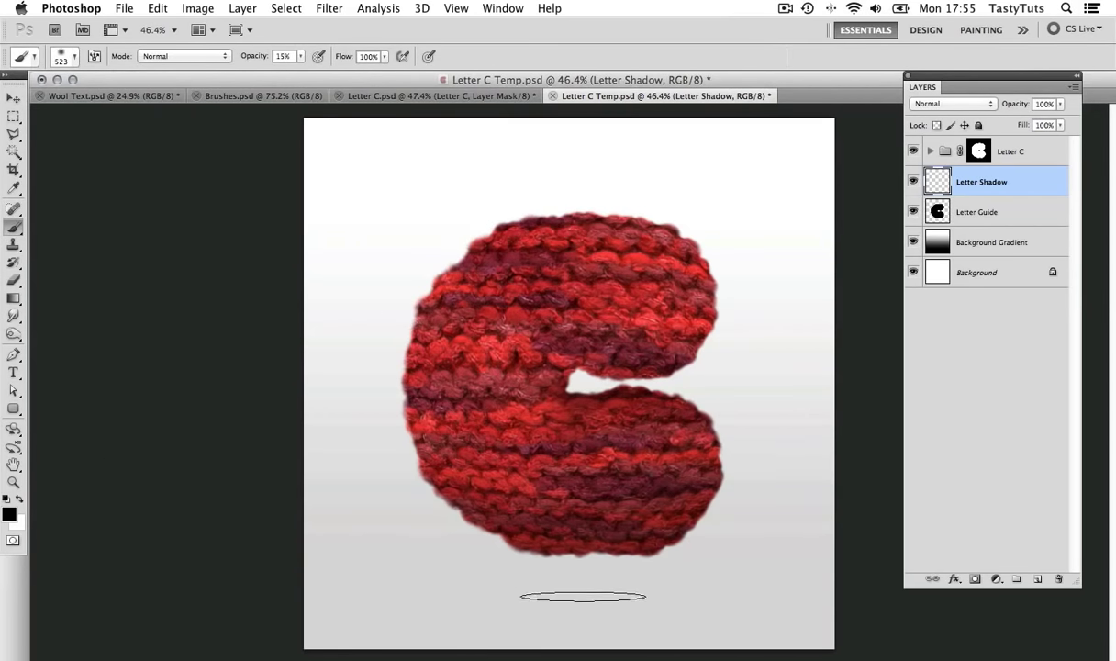
key(bracketright)
key(bracketright)
key(bracketright)
key(bracketright)
key(bracketright)
key(bracketright)
key(bracketright)
key(bracketright)
key(bracketright)
key(bracketright)
key(bracketright)
key(bracketright)
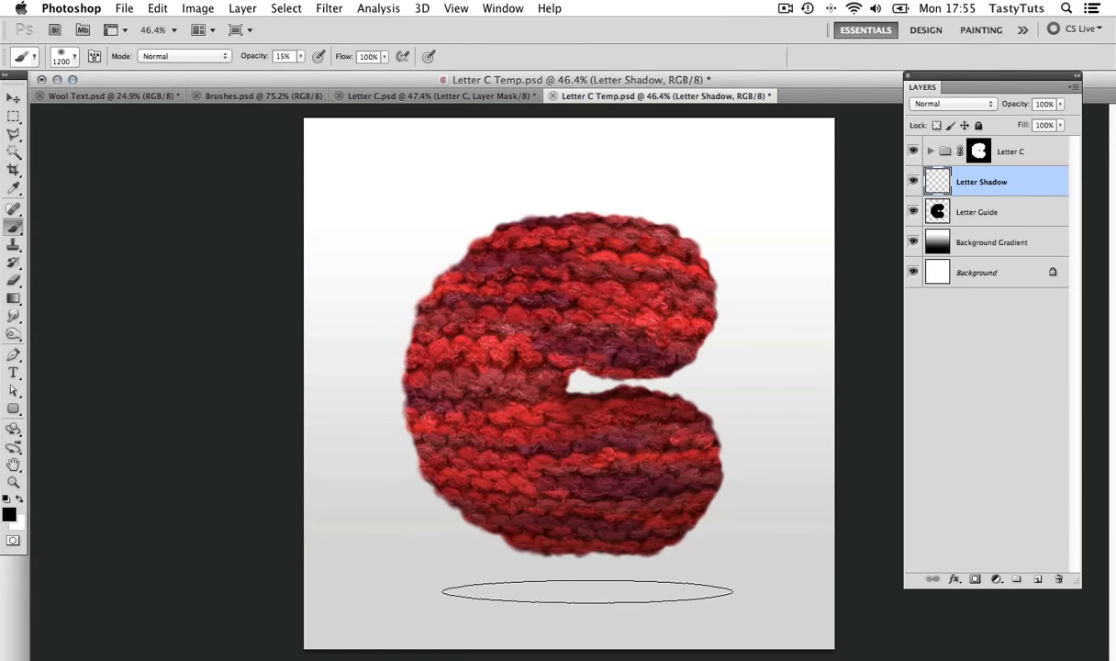
click(283, 55)
text(10)
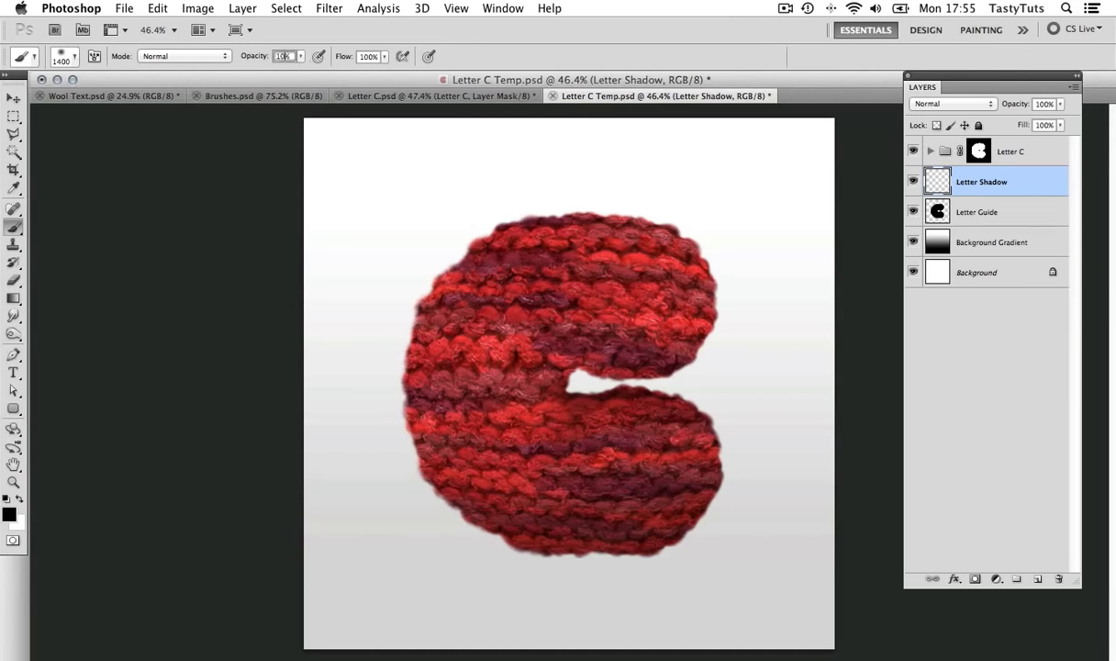
key(Return)
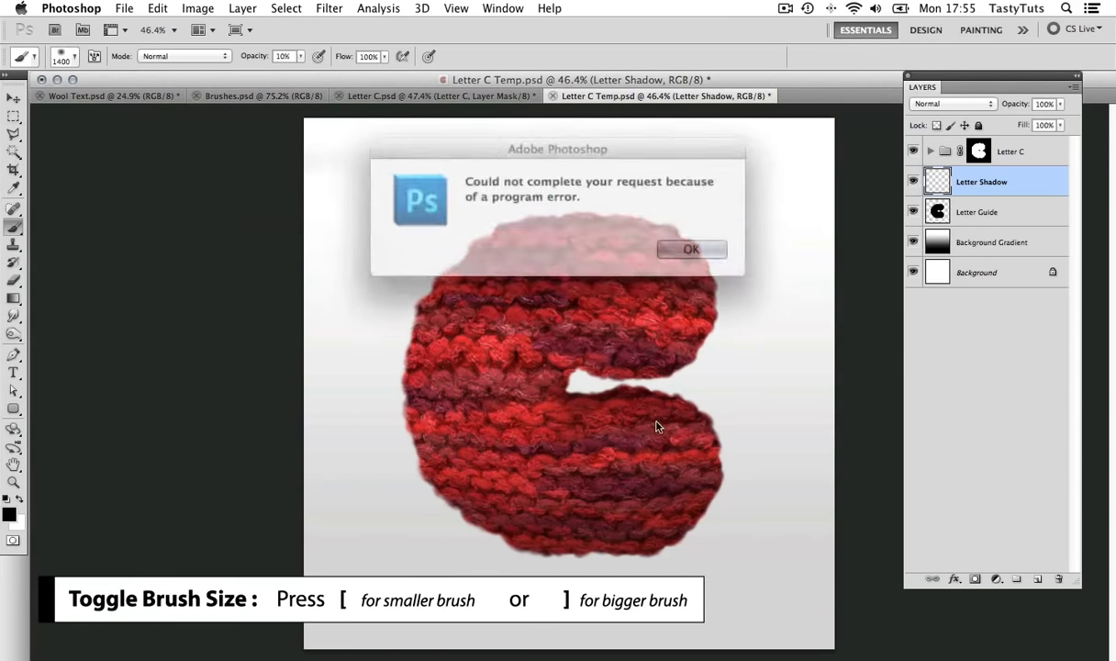
Dismiss the error dialog and dab a faint shadow under the letter with a huge brush
click(671, 245)
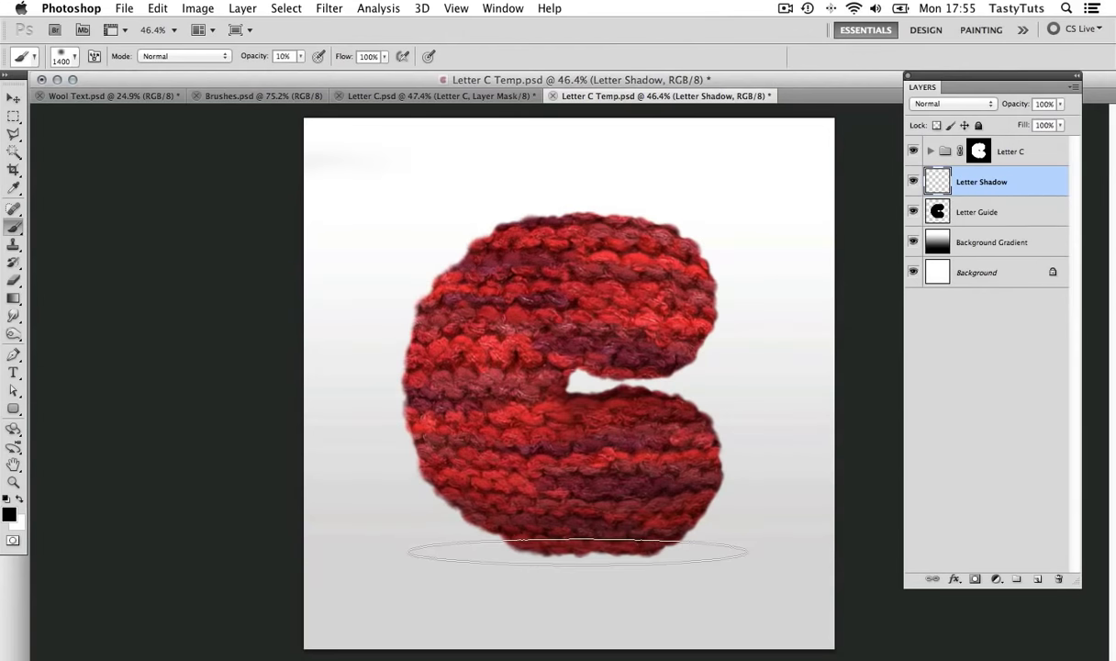
click(573, 552)
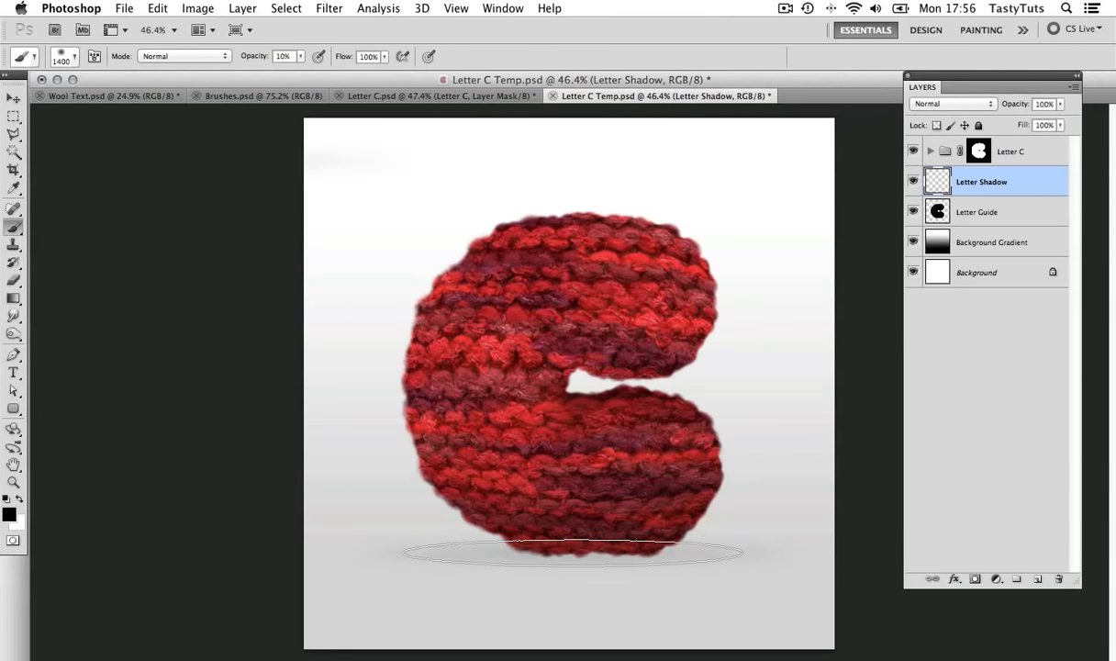
key(bracketleft)
key(bracketleft)
key(bracketleft)
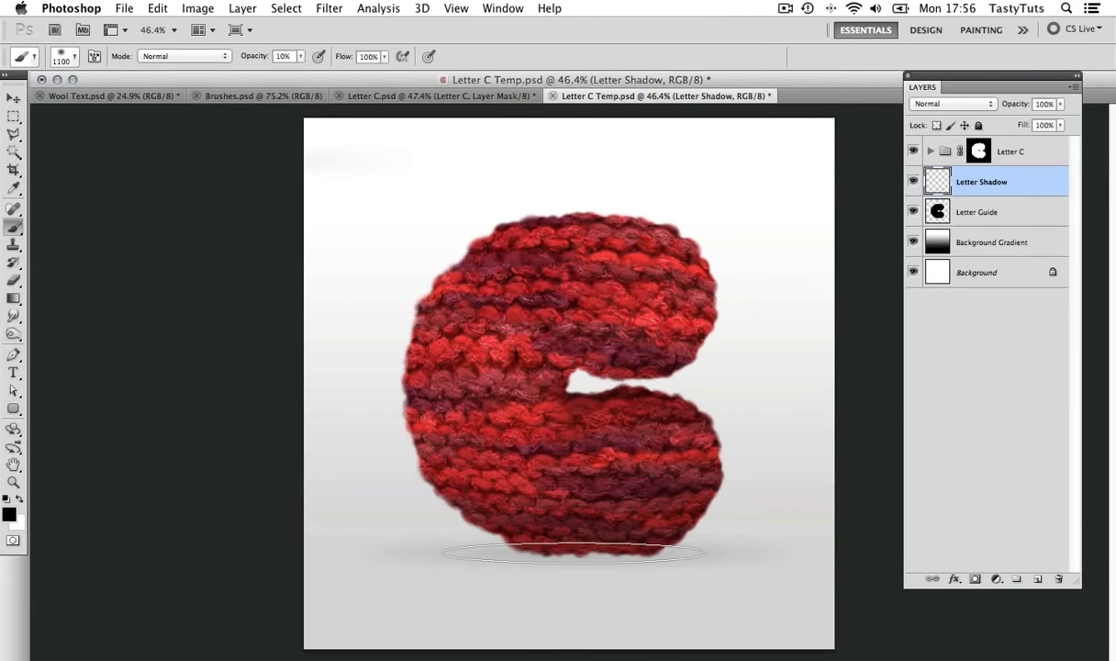
key(bracketleft)
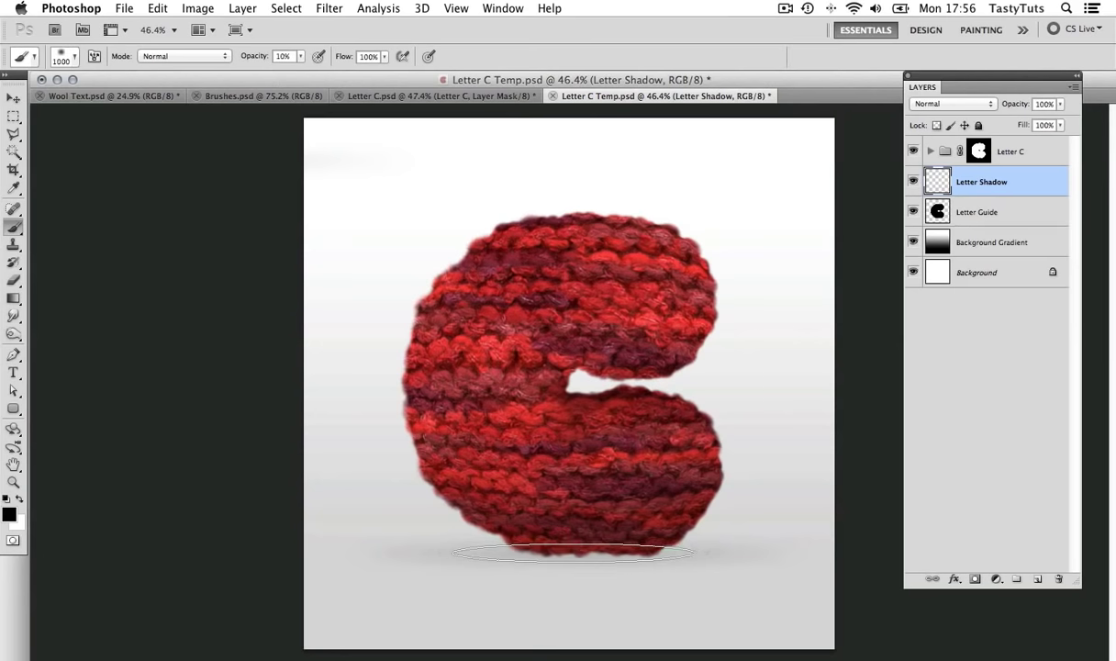
key(bracketright)
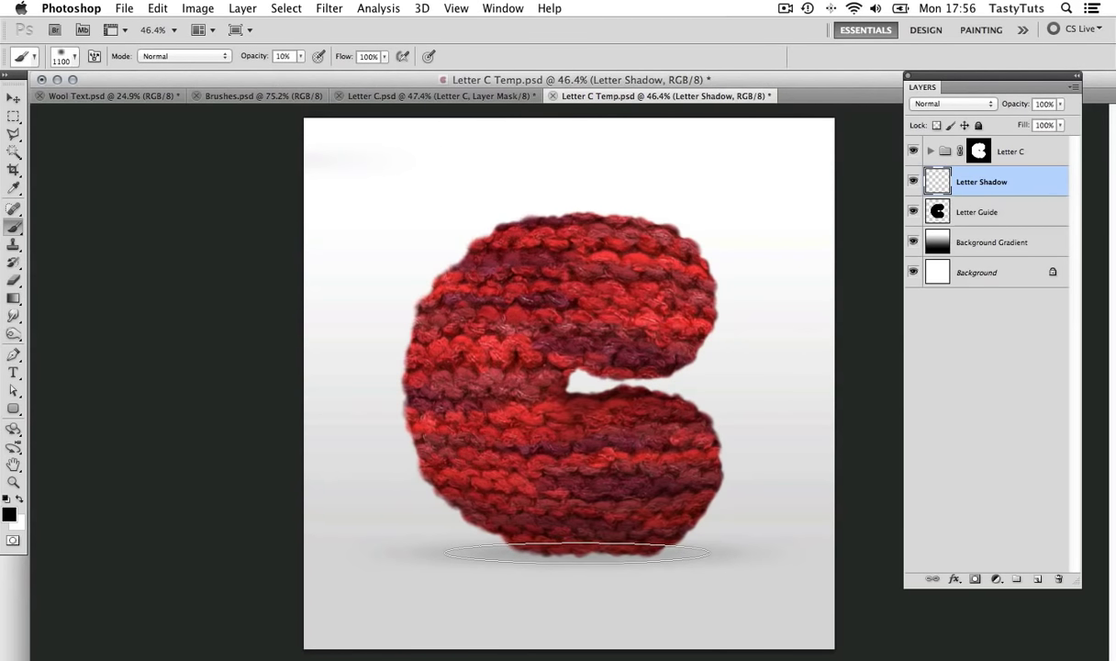
key(bracketleft)
key(bracketleft)
key(bracketleft)
key(bracketleft)
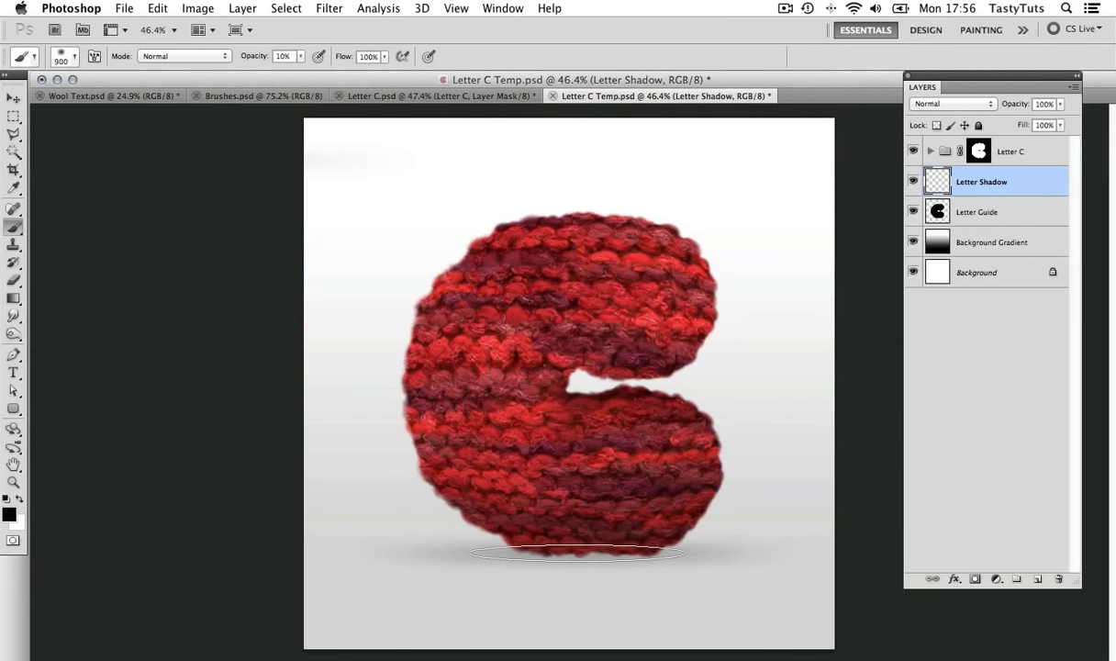
key(bracketright)
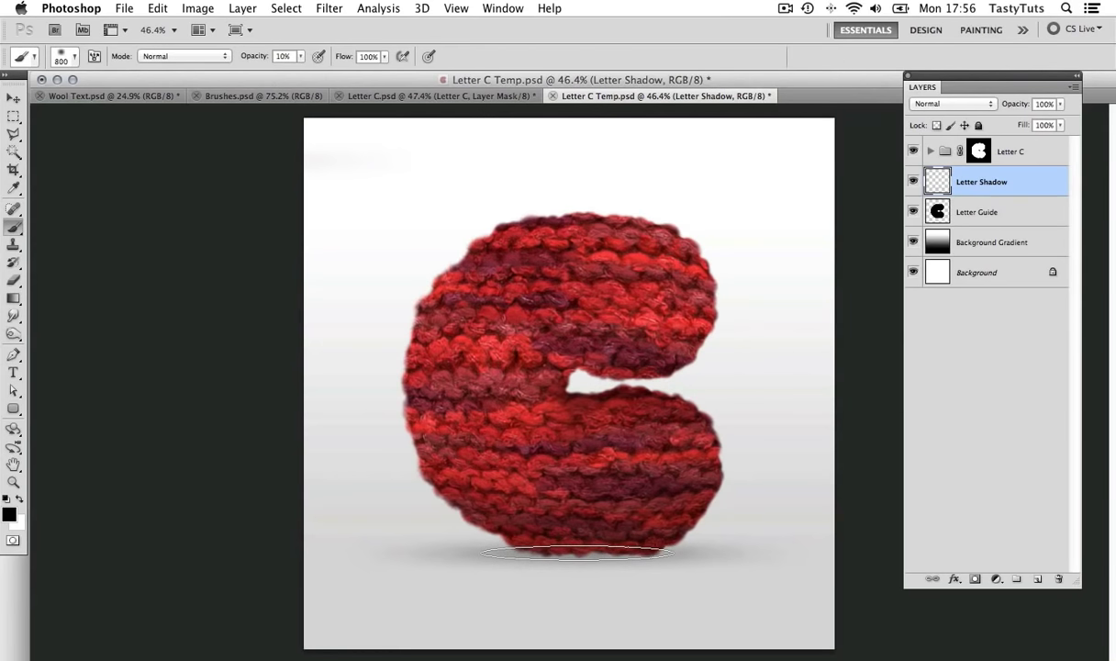
key(bracketleft)
key(bracketleft)
key(bracketleft)
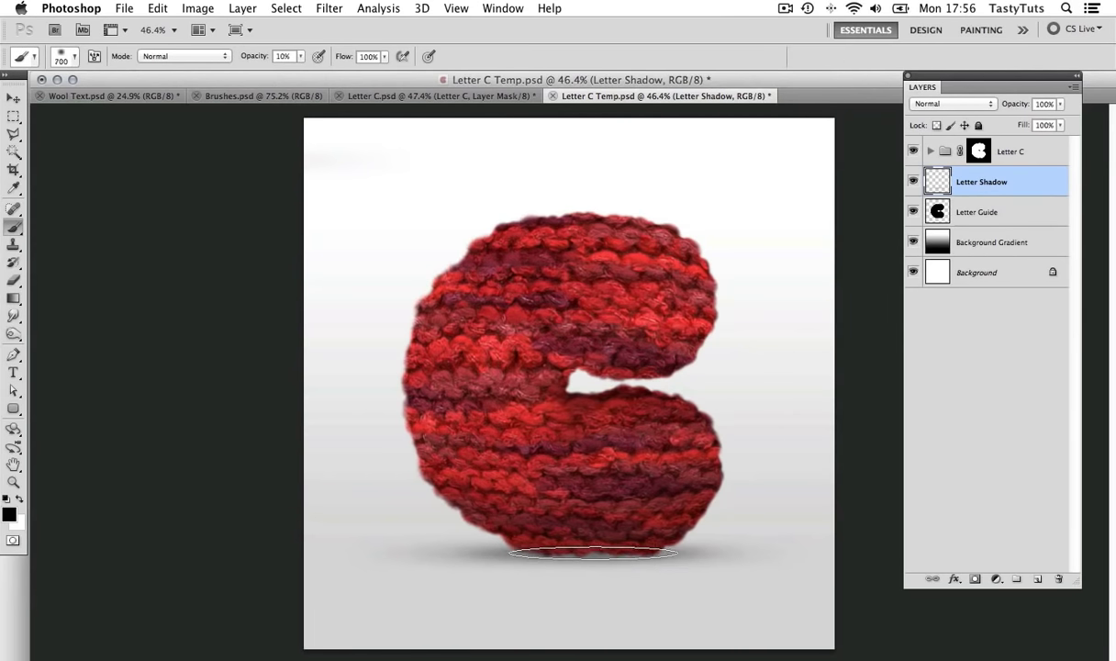
Darken the shadow right under the letter's base with a 500 px brush
mouse_move(577, 554)
mouse_down()
mouse_move(514, 553)
mouse_move(624, 553)
mouse_up()
key(bracketleft)
key(bracketleft)
key(bracketleft)
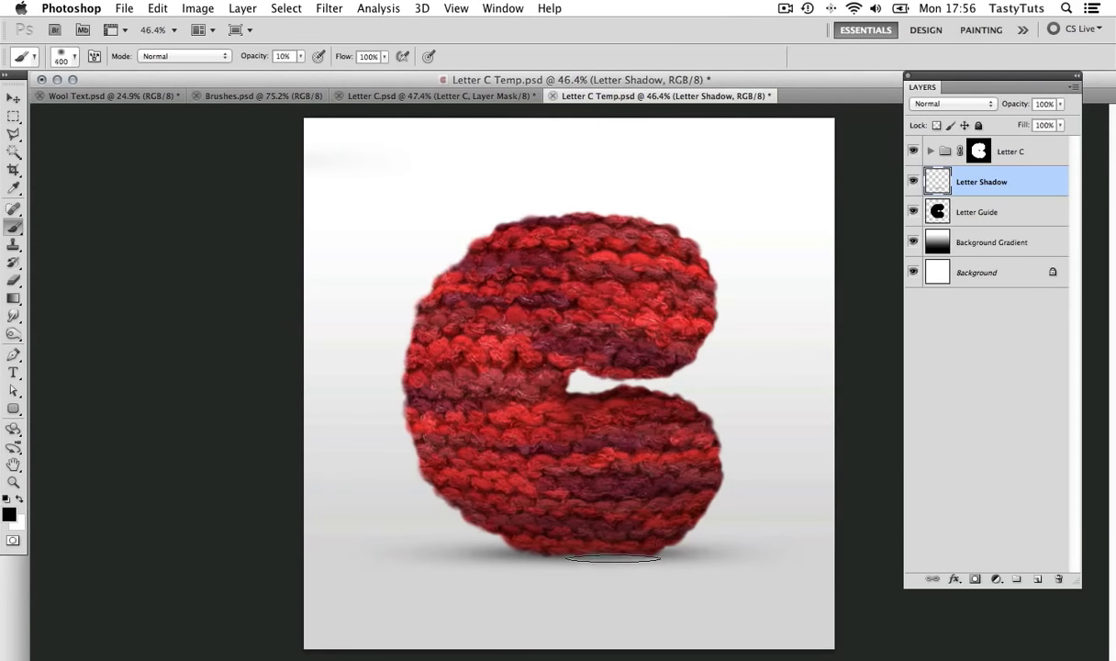
key(bracketright)
key(bracketright)
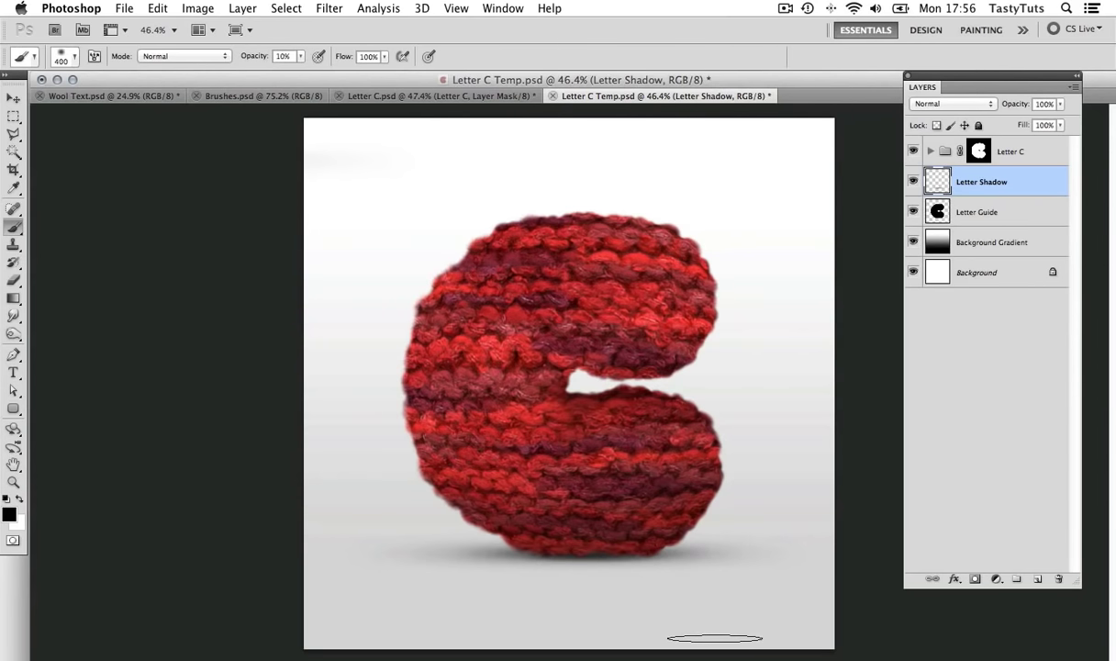
key(v)
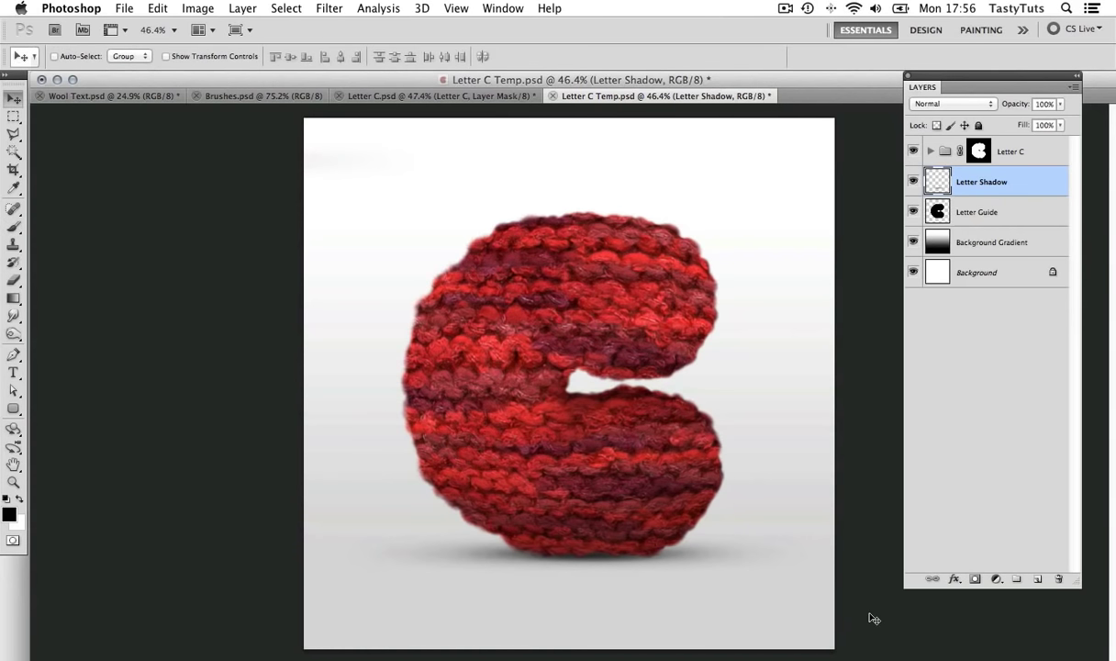
Switch to Wool Text.psd and collapse the Layers panel to show the finished 'Wool' word
click(117, 94)
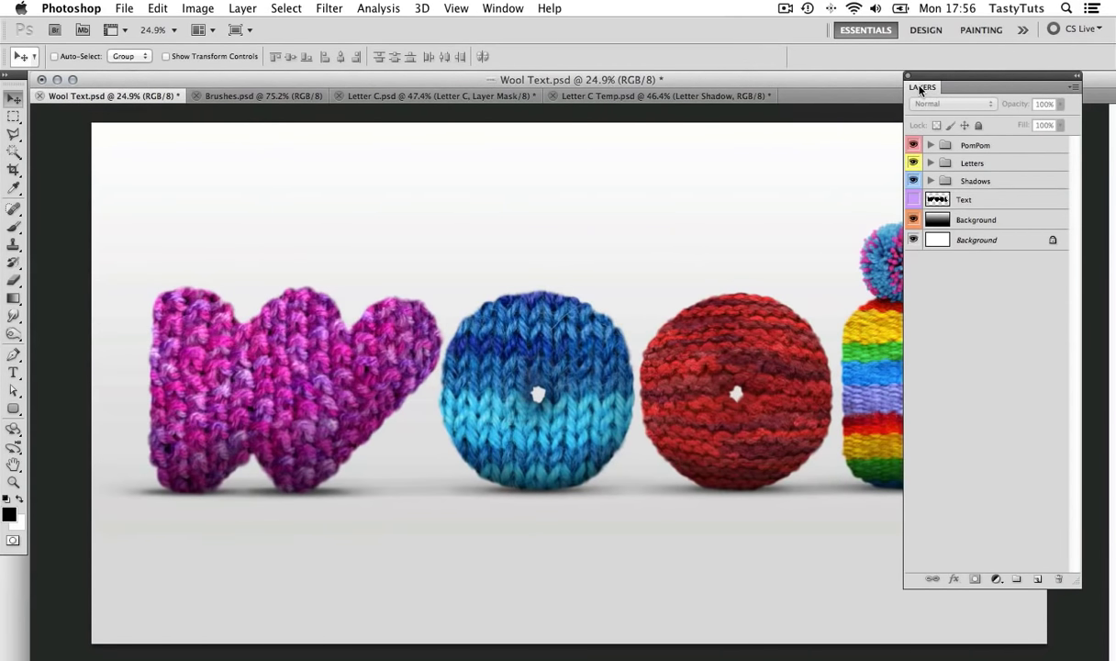
double_click(923, 87)
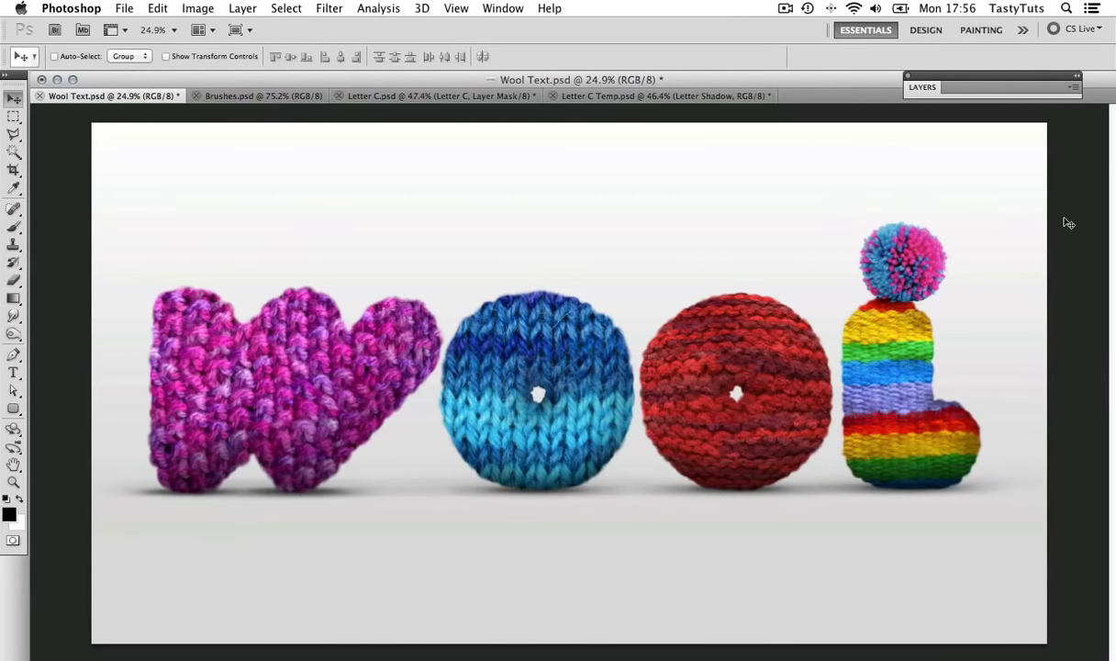